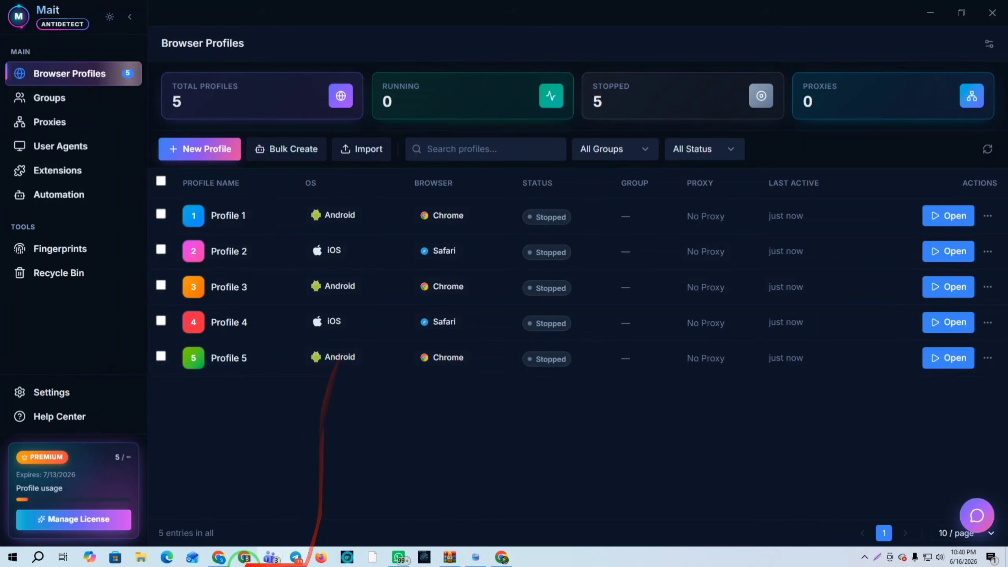
Open Affmine's Payments page showing $20929.10 total paid, $850.60 since last invoice, and 36 payments
left_click(216, 560)
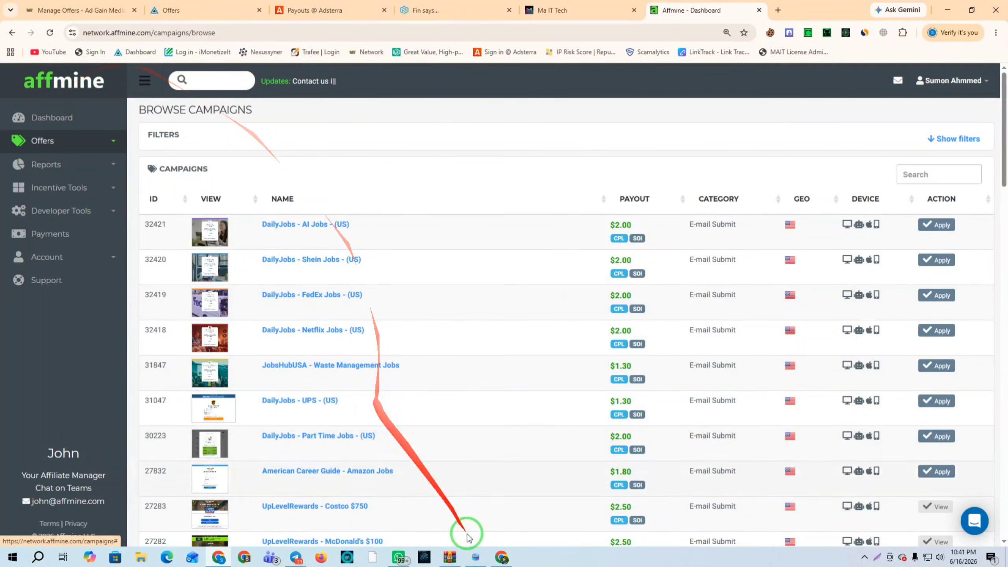
left_click(475, 557)
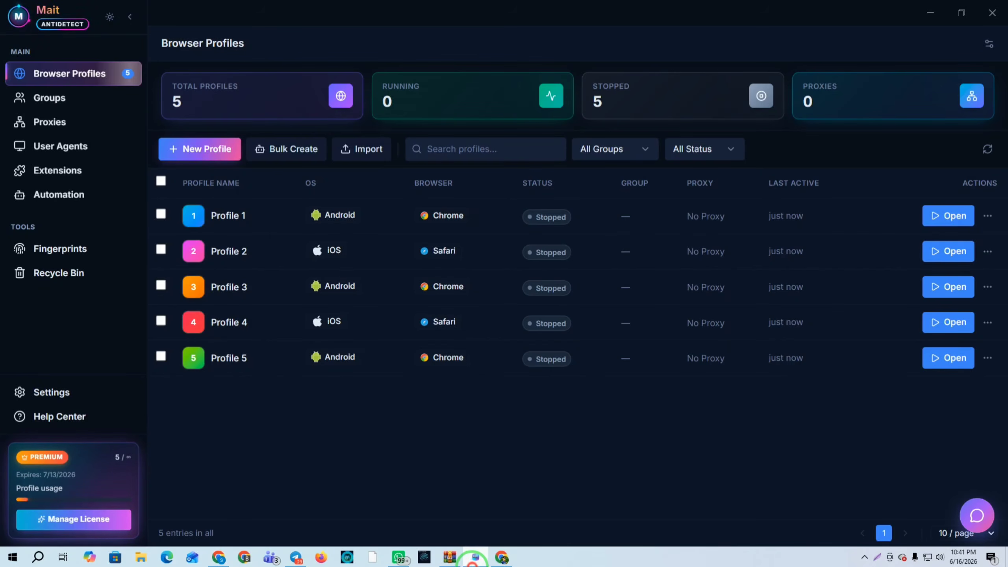
left_click(474, 558)
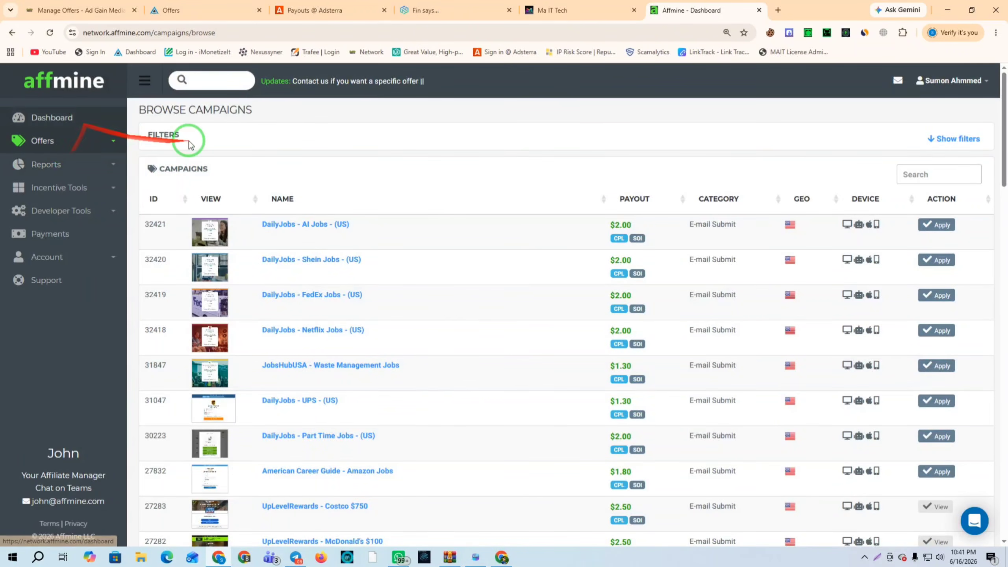
left_click(48, 235)
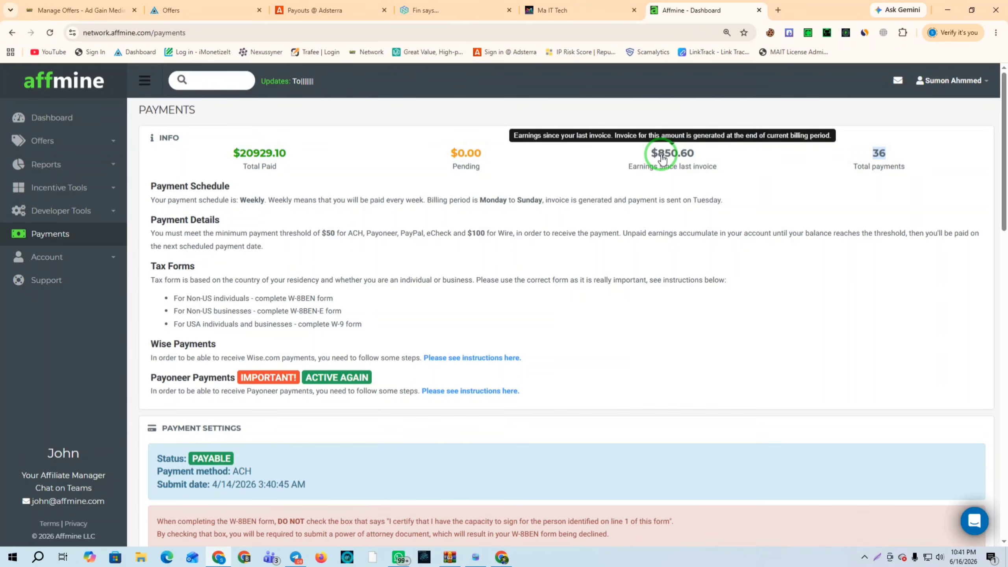
left_click(41, 141)
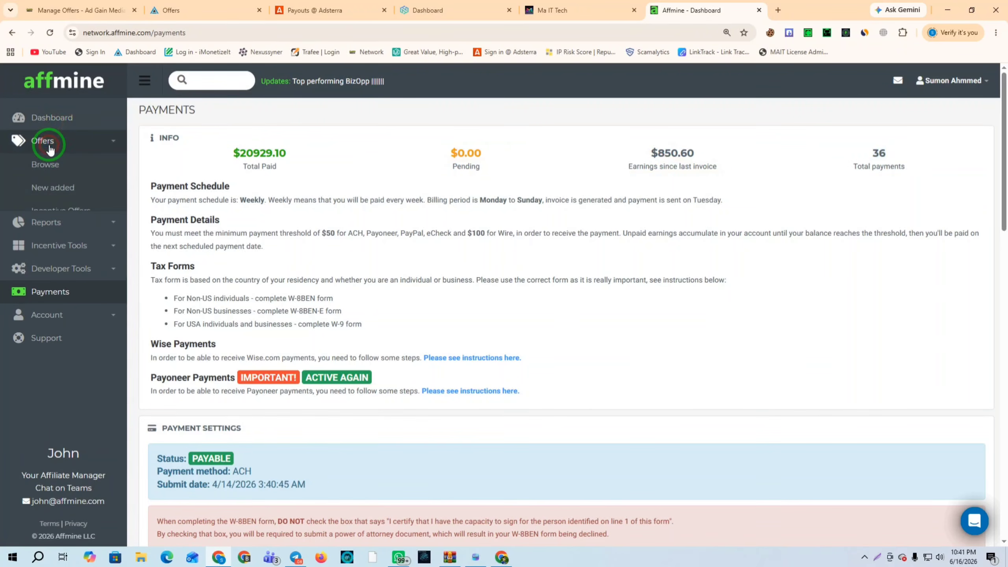
left_click(50, 169)
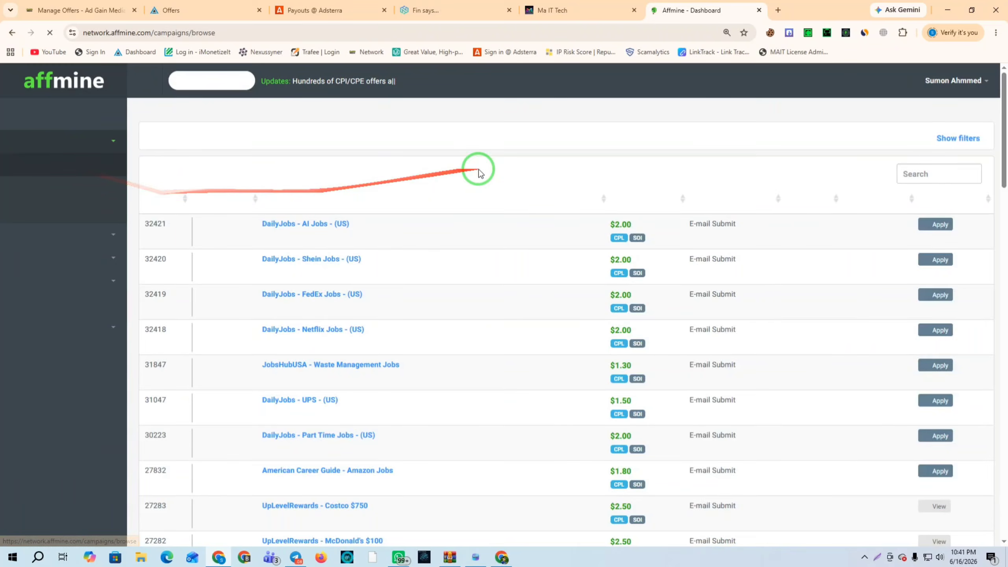
left_click(44, 239)
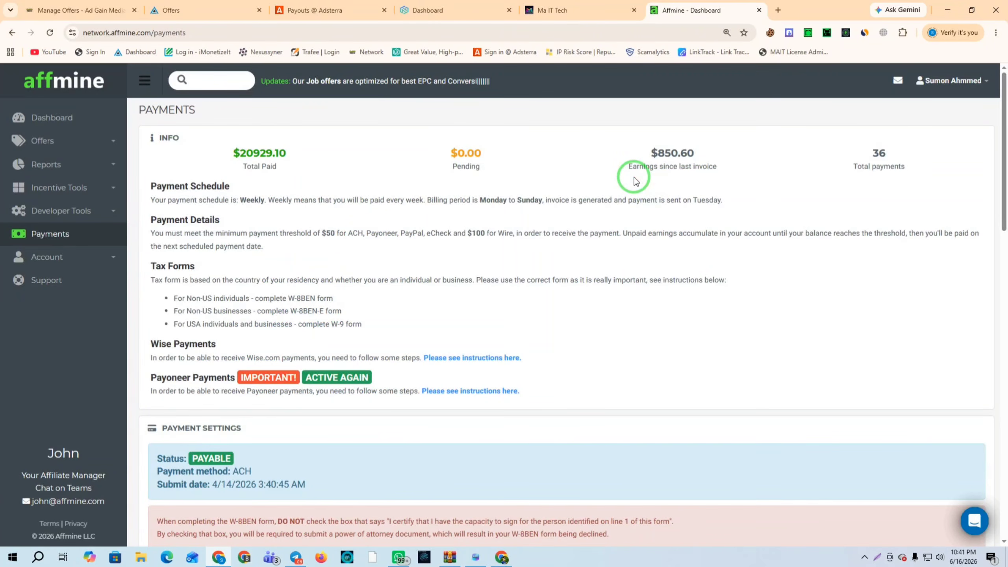
left_click(476, 557)
left_click(476, 557)
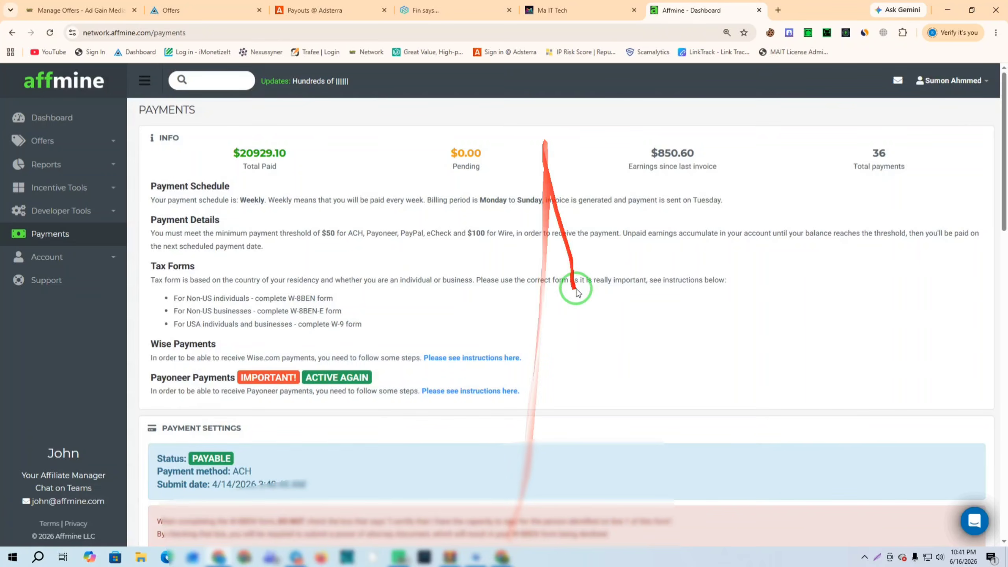
Scroll through the payout history on Adsterra's Payouts tab
left_click(315, 9)
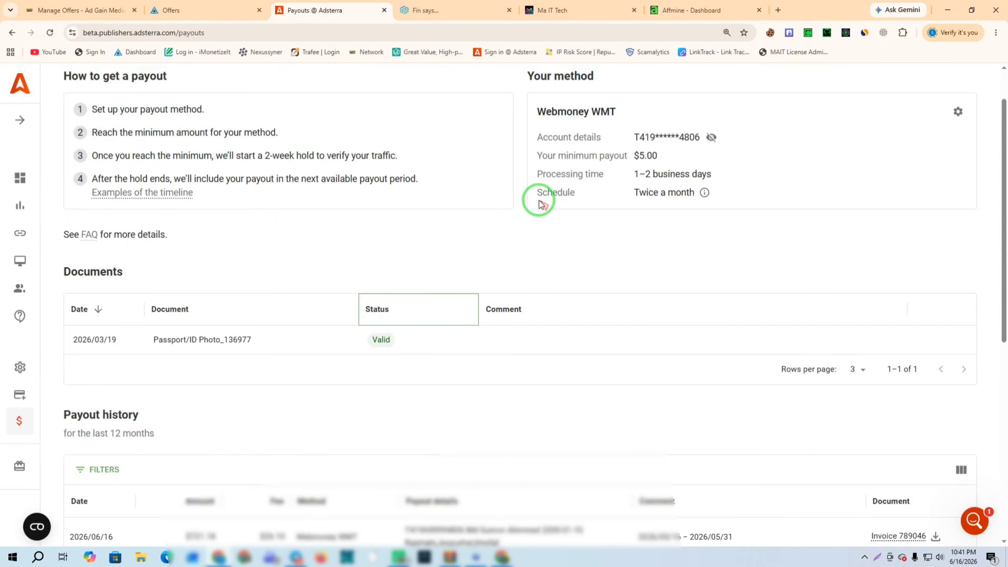
left_click_drag(108, 536, 142, 497)
scroll(263, 408, "up", 4)
scroll(261, 408, "down", 3)
scroll(440, 389, "up", 2)
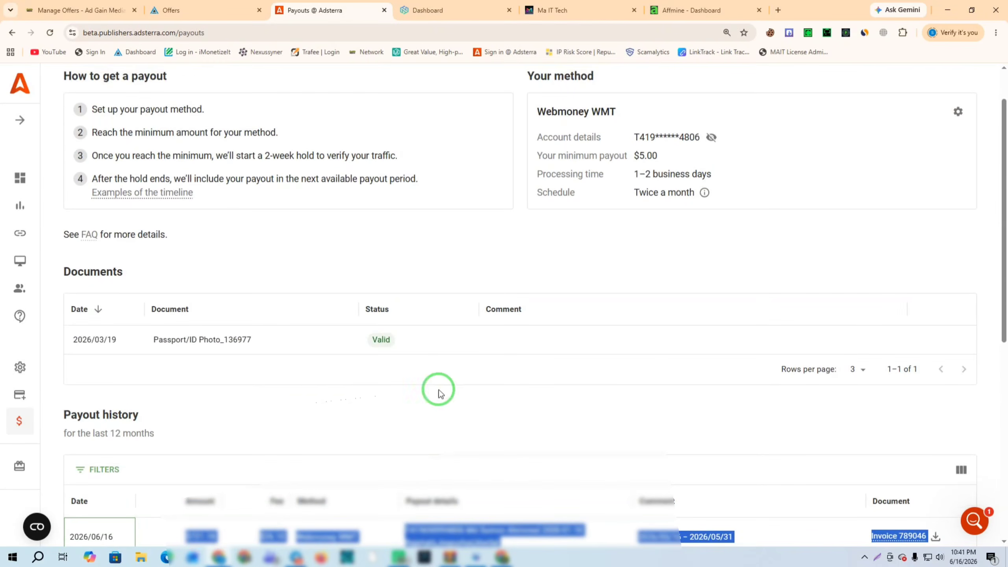
left_click(534, 415)
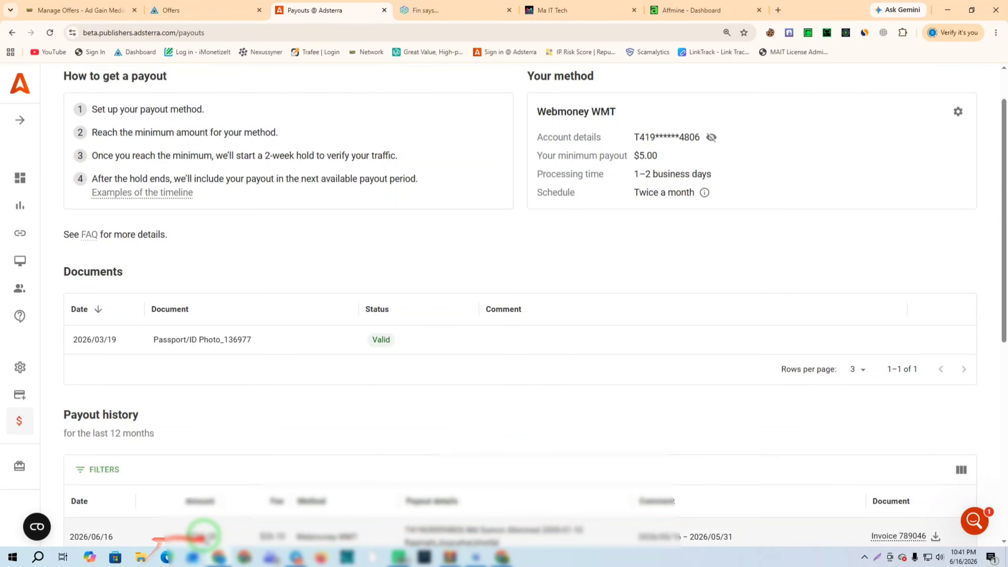
scroll(191, 534, "down", 1)
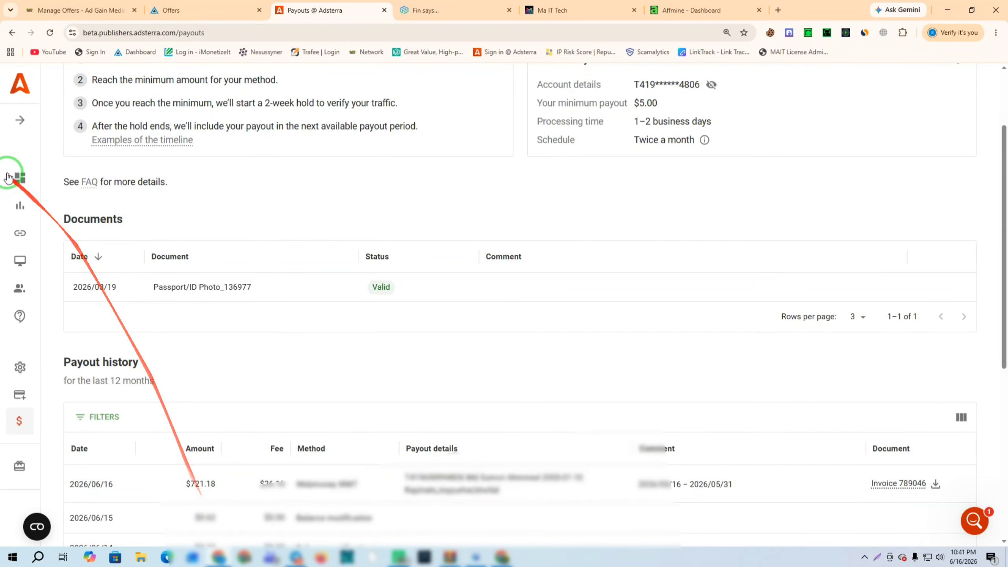
Visit Smartlinks and Websites, ending on Smartlinks with DirectLink_4 and a $141.40 balance
mouse_move(22, 105)
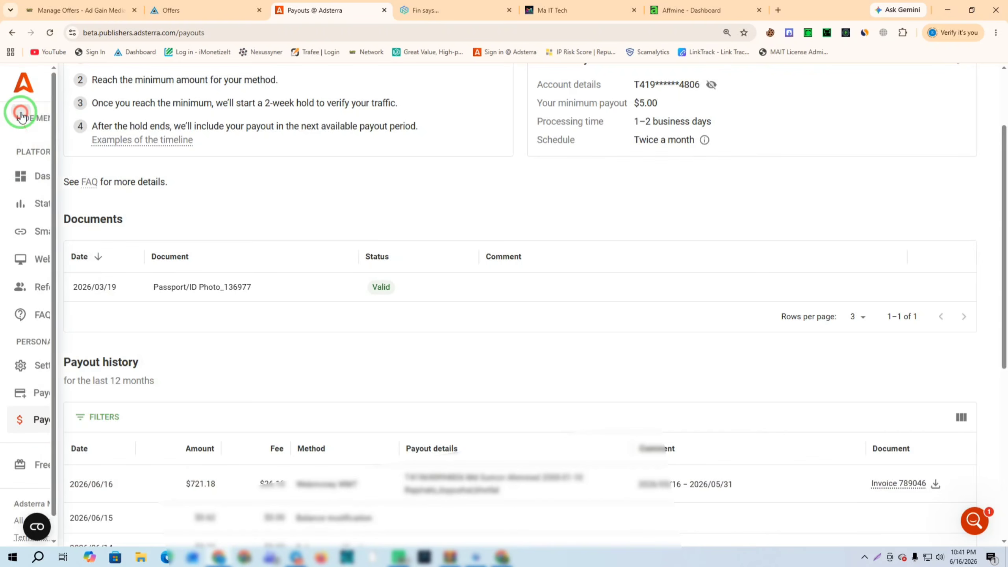
left_click(58, 232)
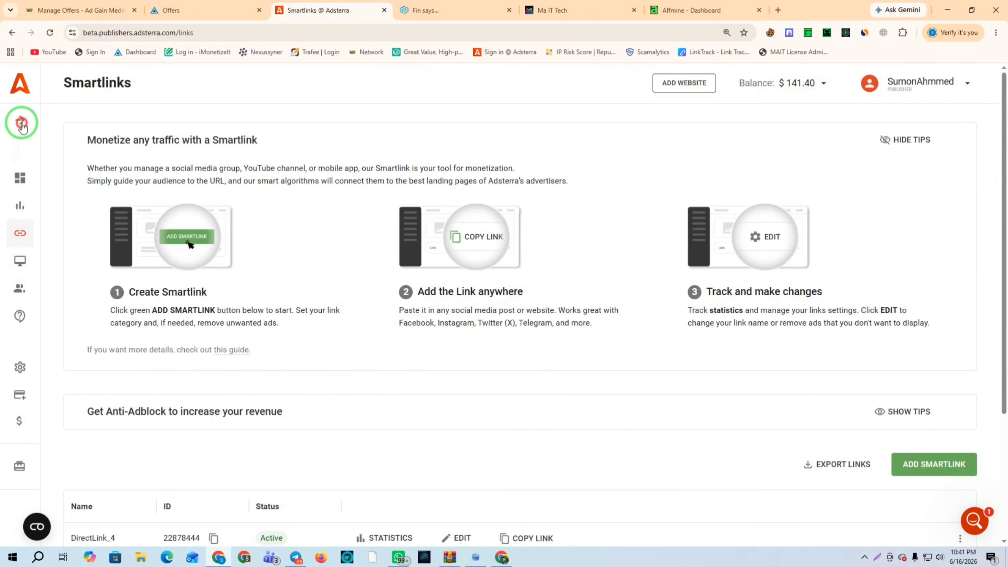
left_click(56, 261)
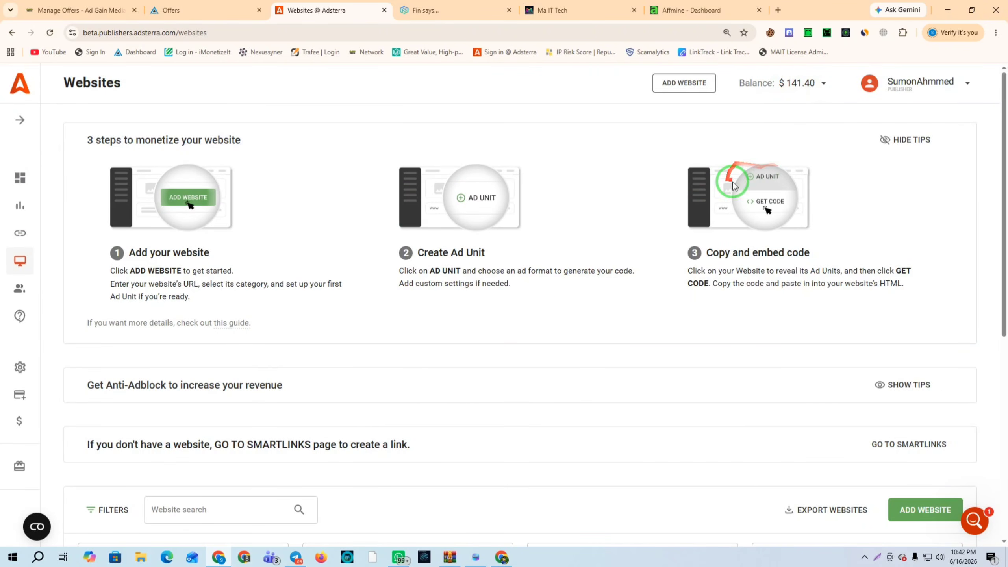
left_click(20, 233)
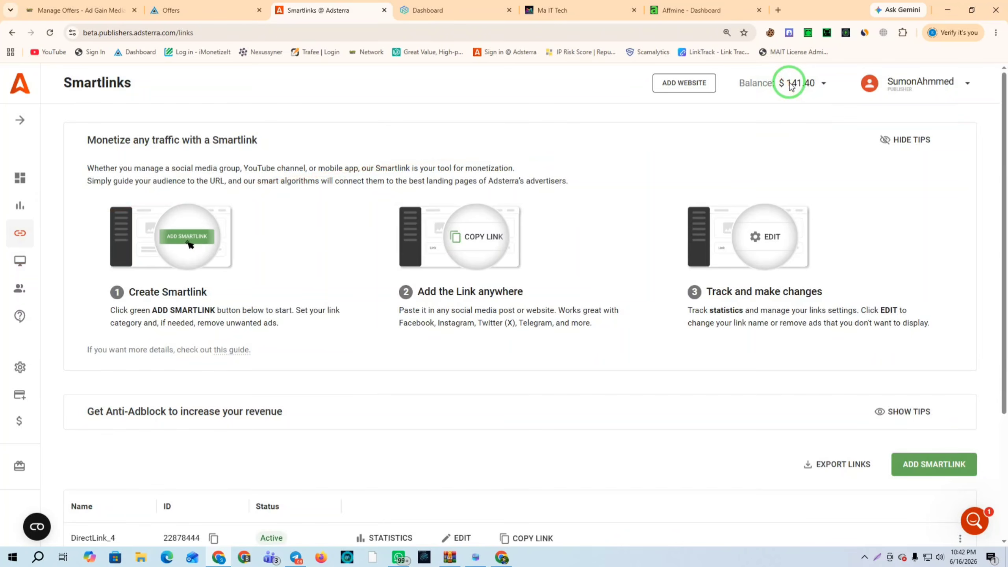
In AdBlueMedia, scroll to and review the most recent payment rows
left_click(203, 5)
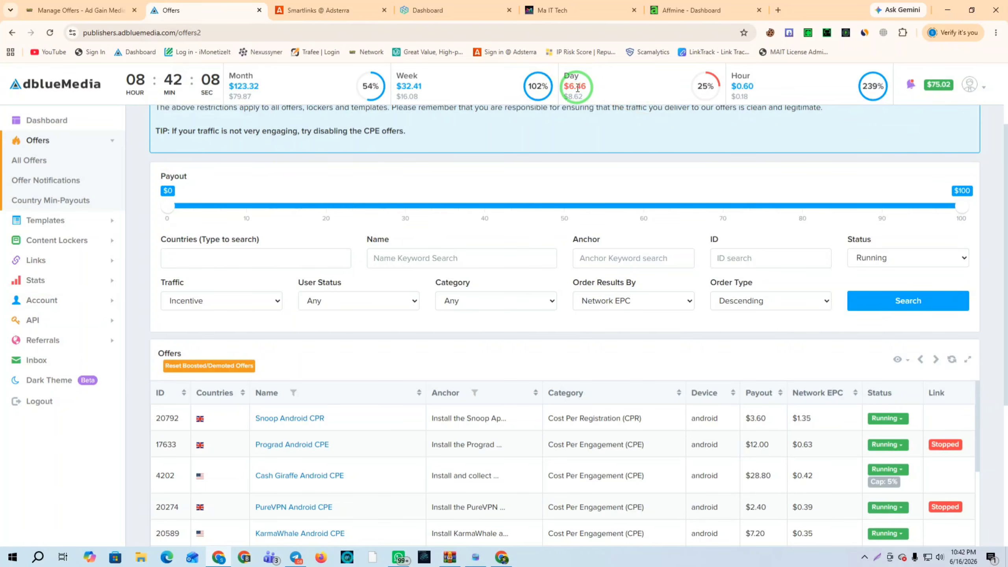
left_click(64, 300)
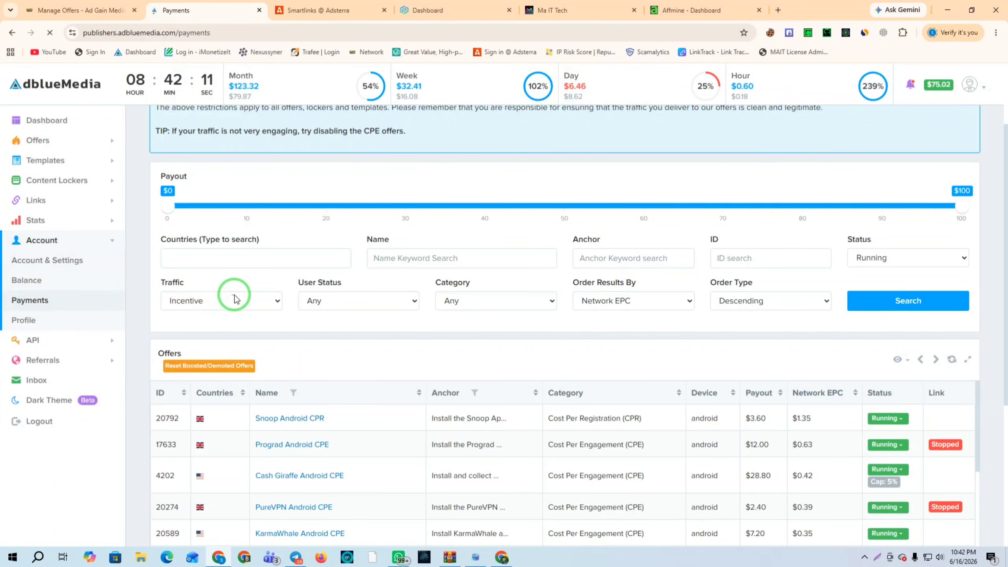
scroll(655, 241, "down", 5)
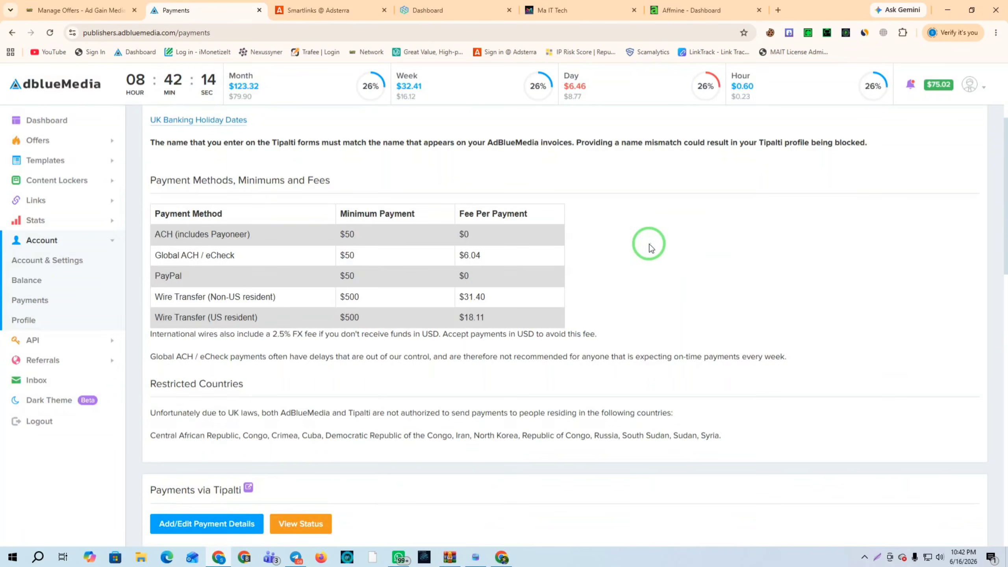
scroll(651, 246, "down", 10)
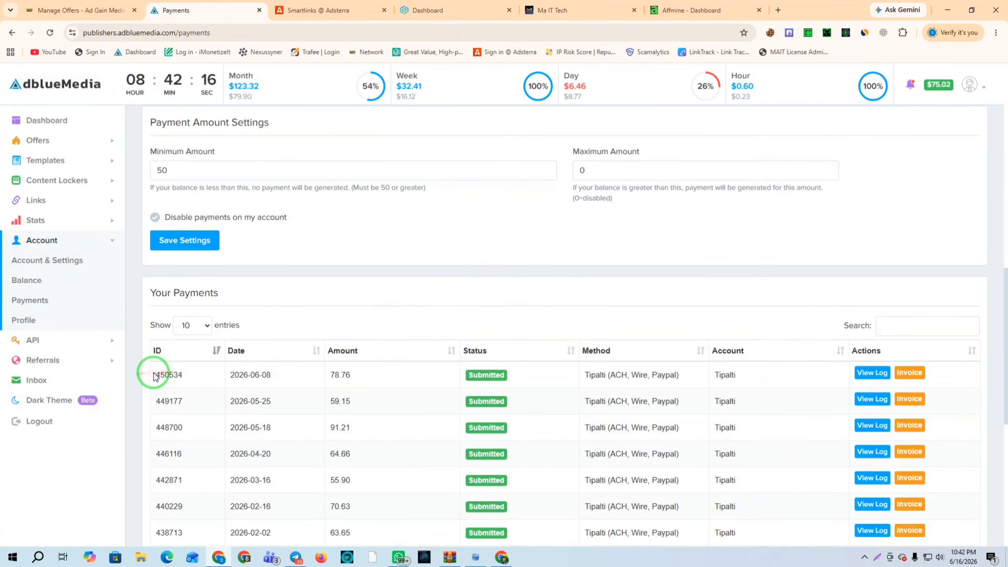
left_click_drag(155, 374, 511, 471)
left_click(488, 249)
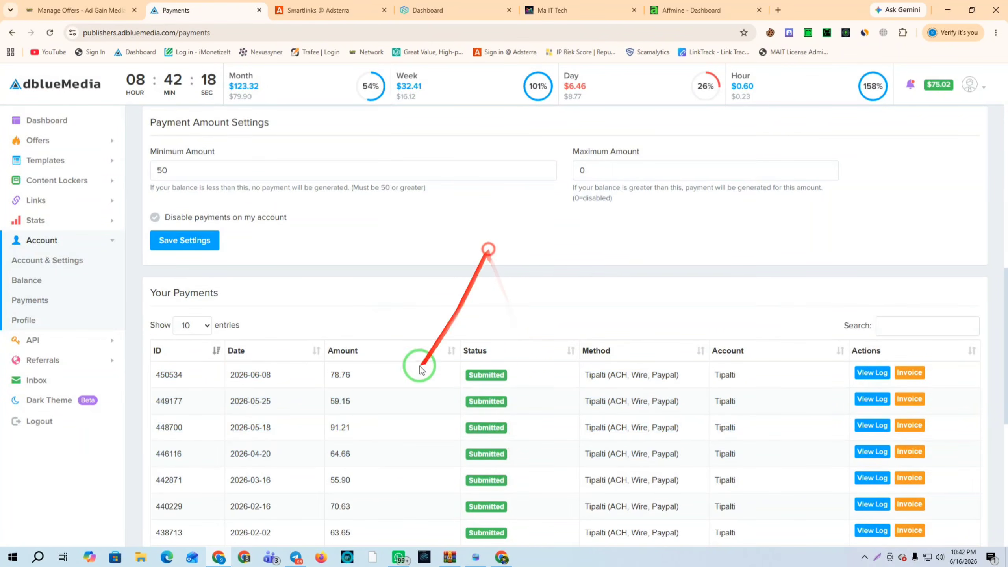
In the other AdBlueMedia window, open Account > Payments and scan the payment list
left_click(502, 558)
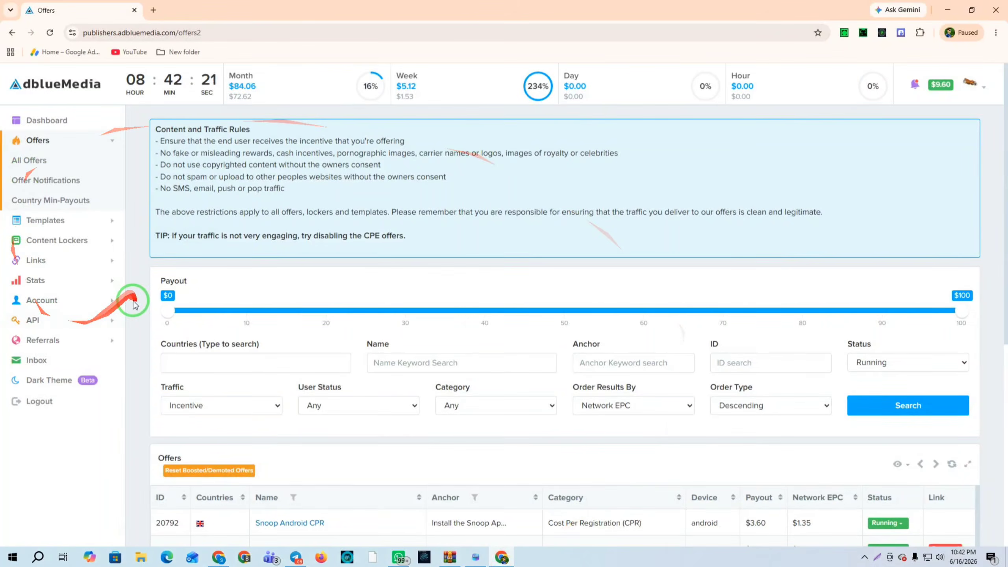
scroll(135, 305, "down", 2)
left_click(24, 299)
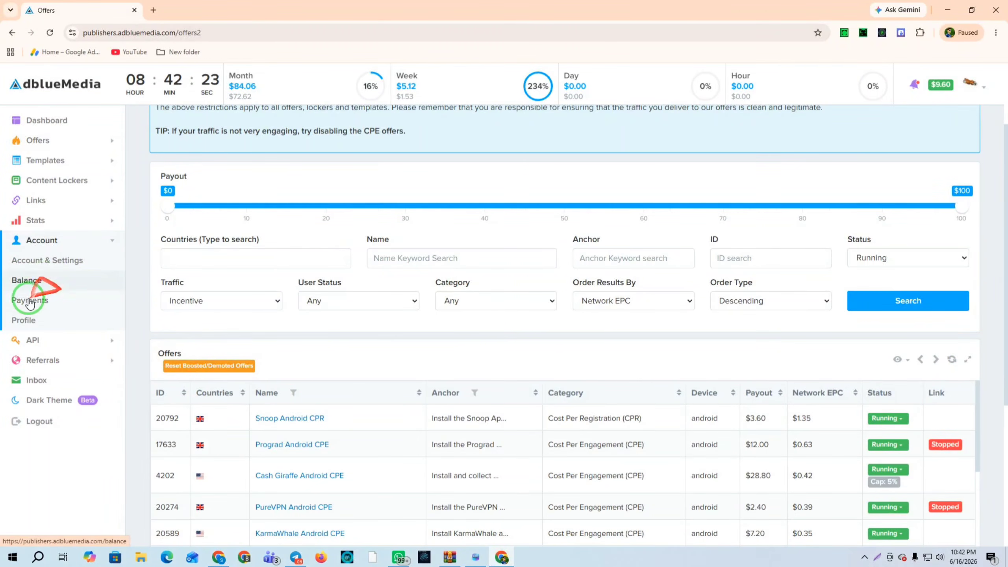
left_click(29, 302)
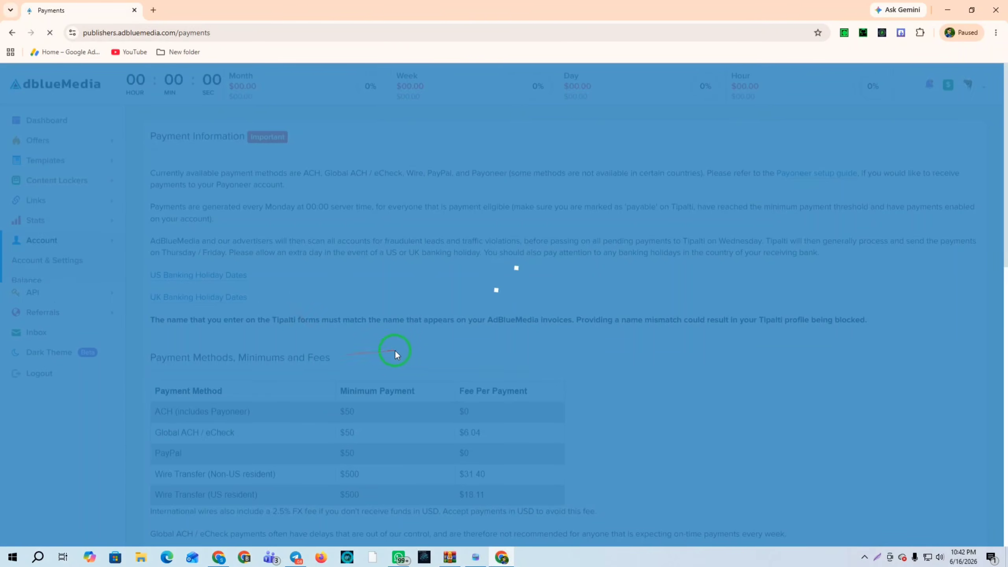
scroll(401, 354, "down", 10)
left_click_drag(173, 322, 709, 552)
scroll(476, 397, "up", 4)
Check the Account Balance page: $9.60 balance and -$1,080.41 in payments
left_click(31, 282)
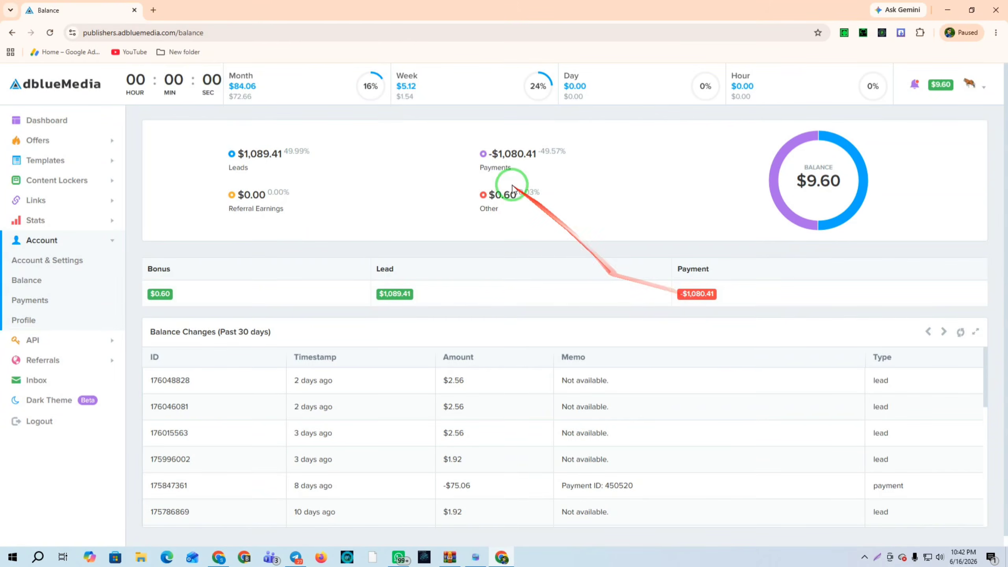
left_click_drag(487, 154, 595, 156)
left_click(366, 195)
left_click_drag(338, 367, 41, 144)
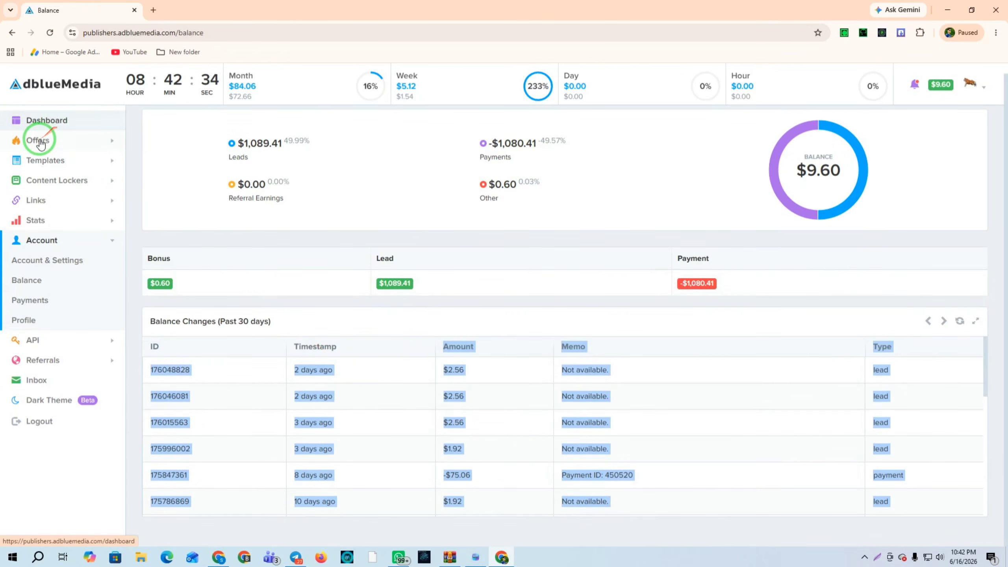
Open Offers > All Offers, then bring up the other browser window
left_click(41, 144)
left_click(33, 159)
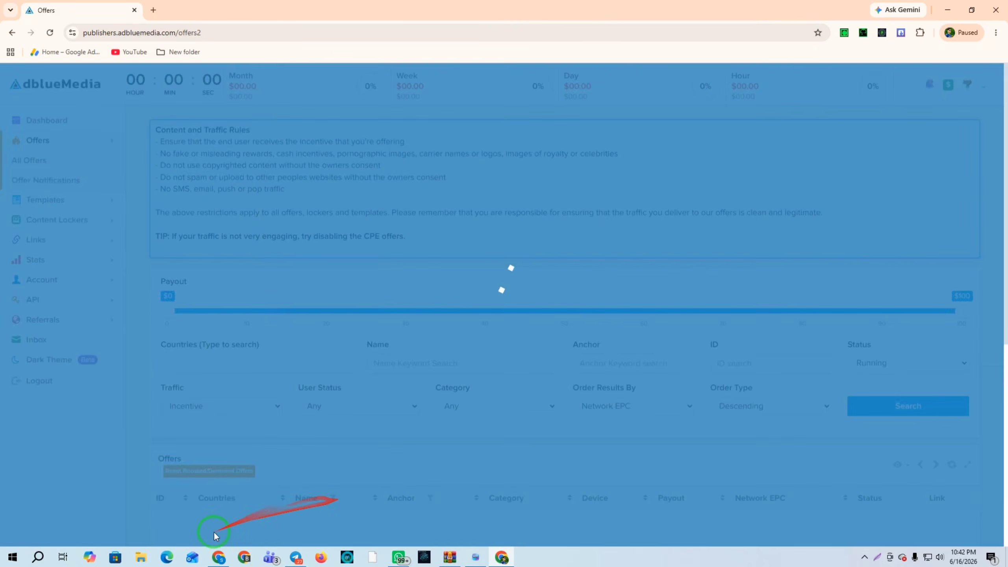
left_click(218, 557)
List Ad Gain Media invoices of all statuses ($4,549.93 paid), return to Offers, and switch to Mait Antidetect
left_click(80, 10)
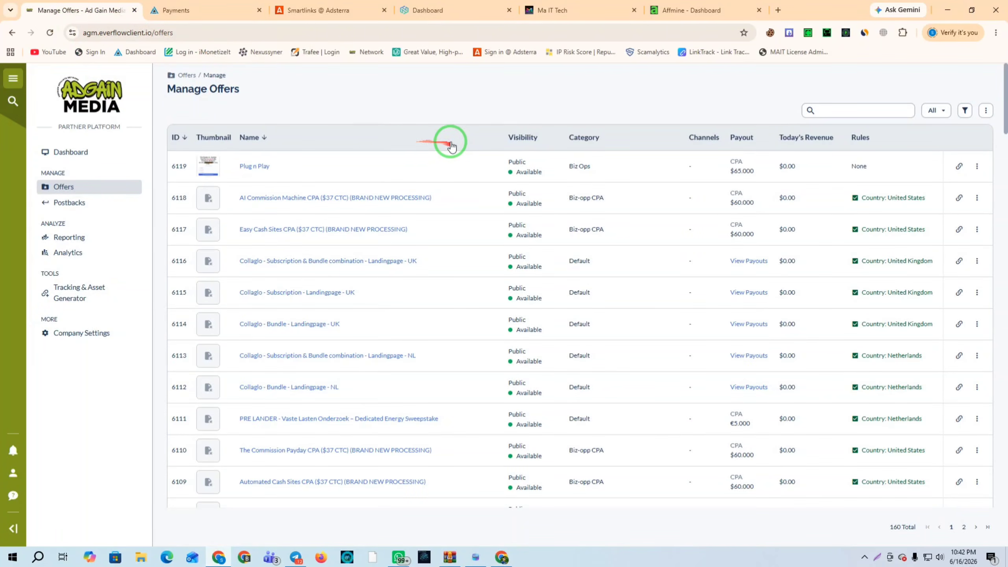
left_click(71, 332)
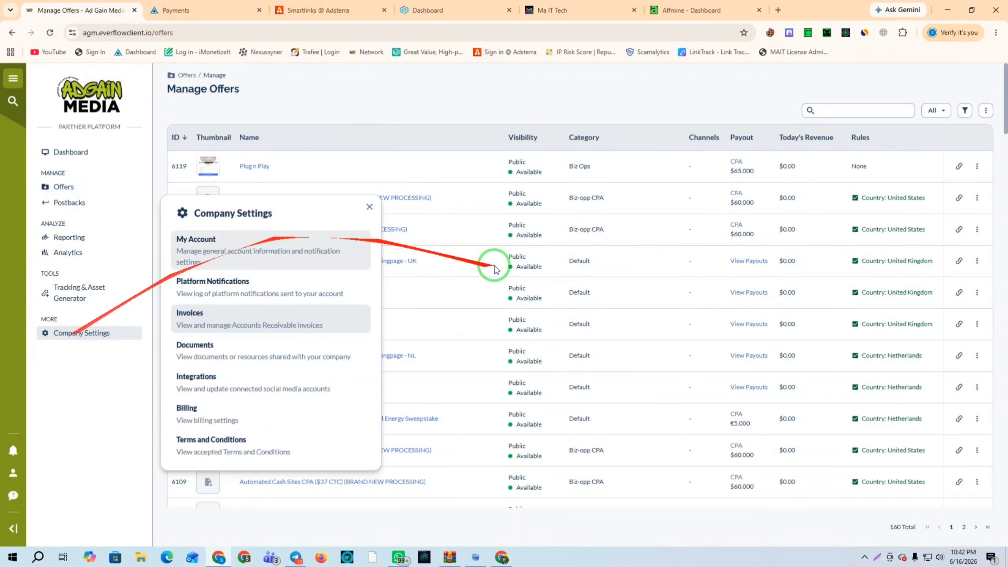
left_click(191, 318)
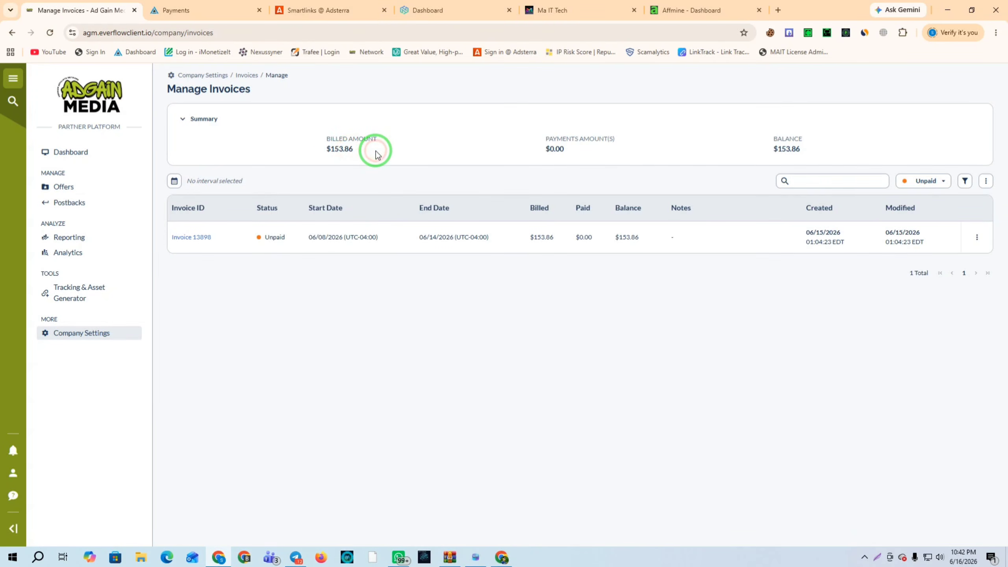
left_click(925, 181)
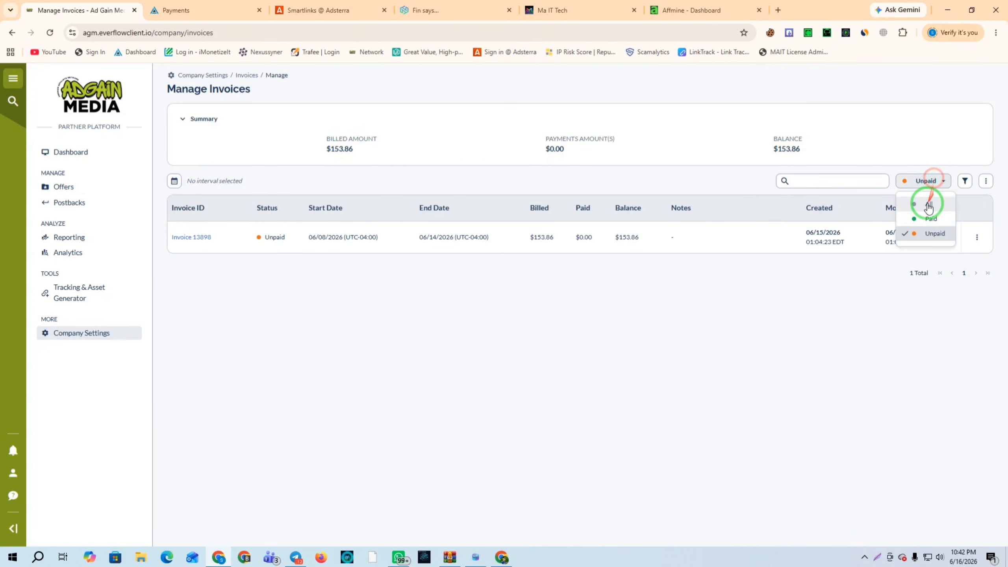
left_click(928, 209)
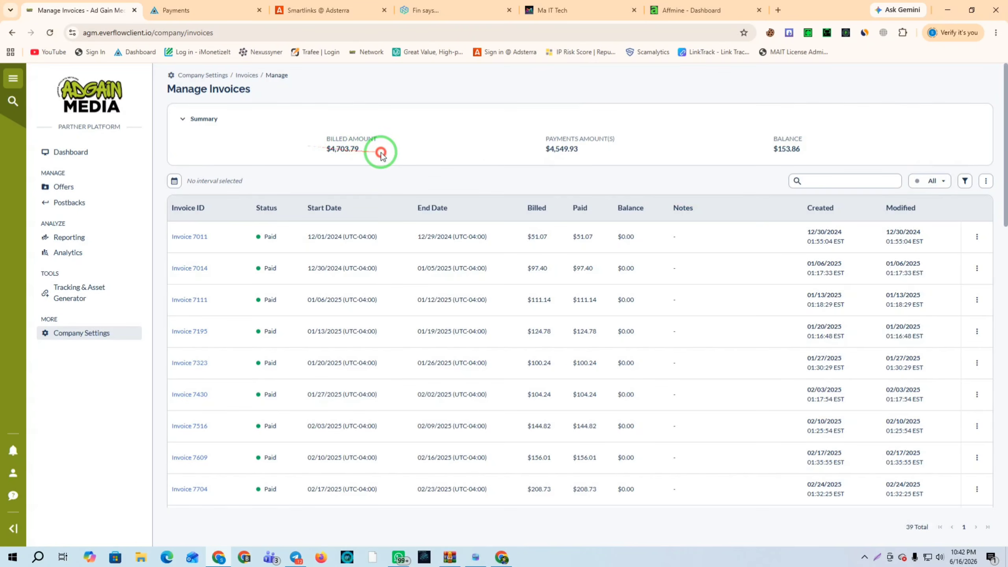
left_click(75, 189)
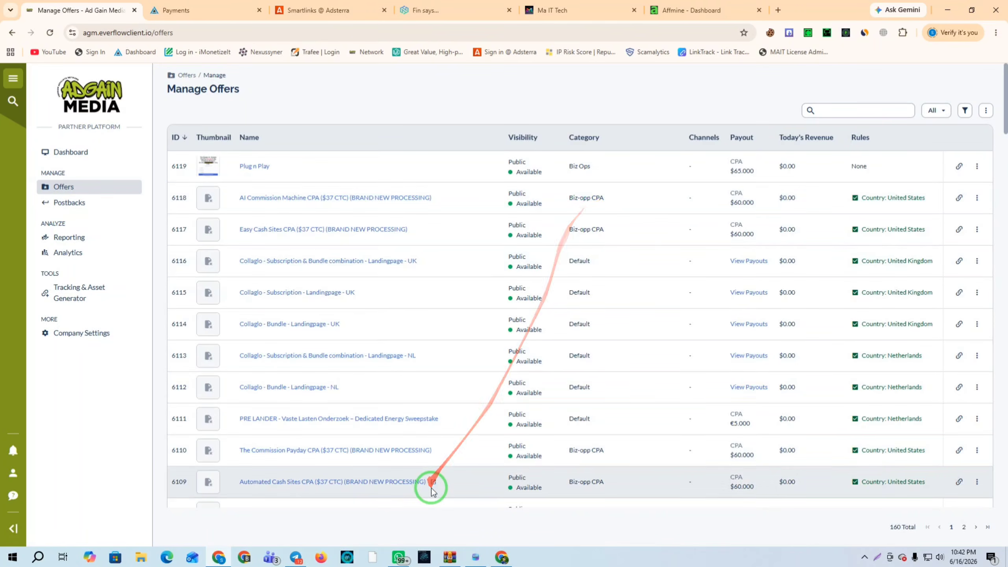
left_click(475, 557)
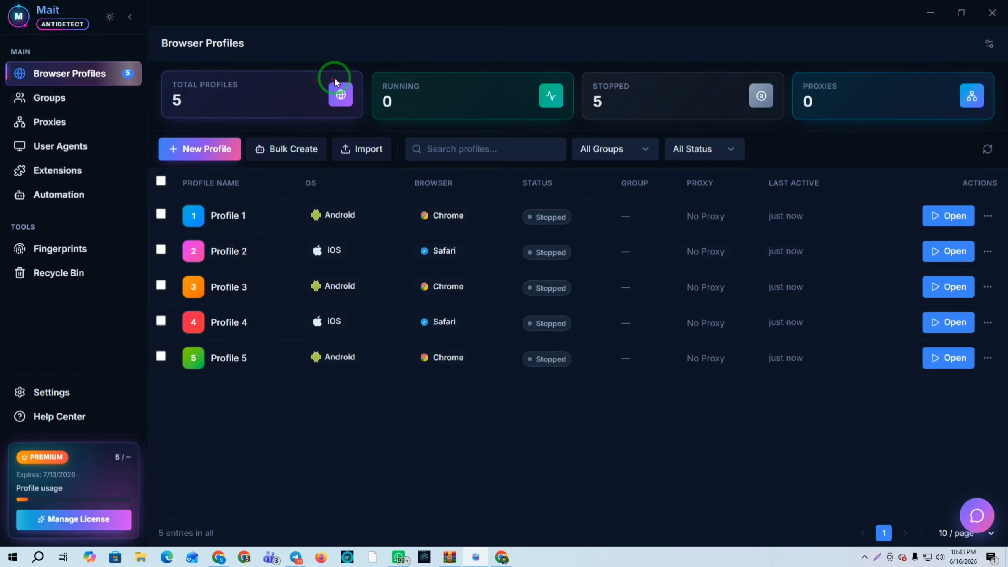
Open Manage License to confirm the active Premium plan with unlimited profiles, expiring 2026-07-13
left_click(71, 520)
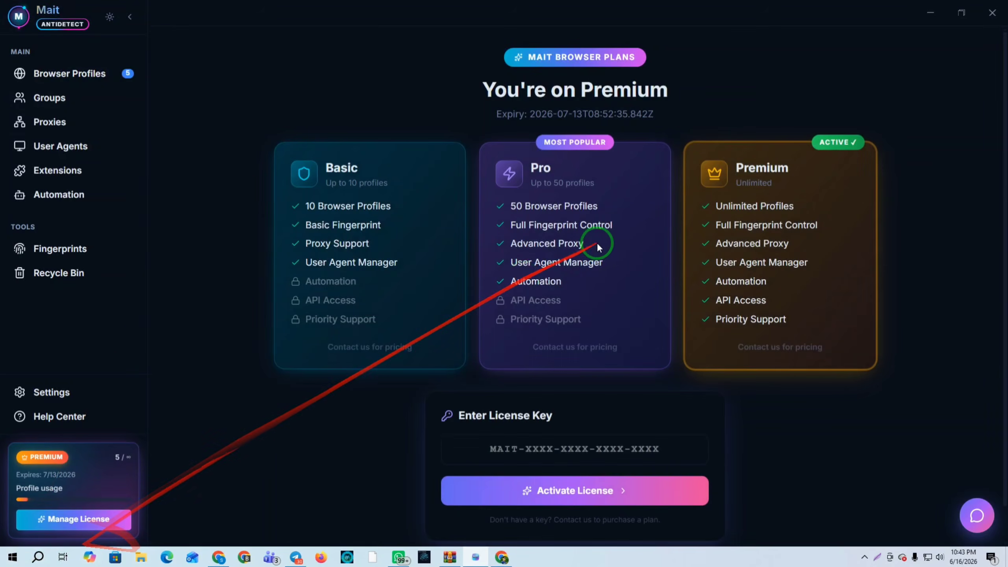
double_click(761, 173)
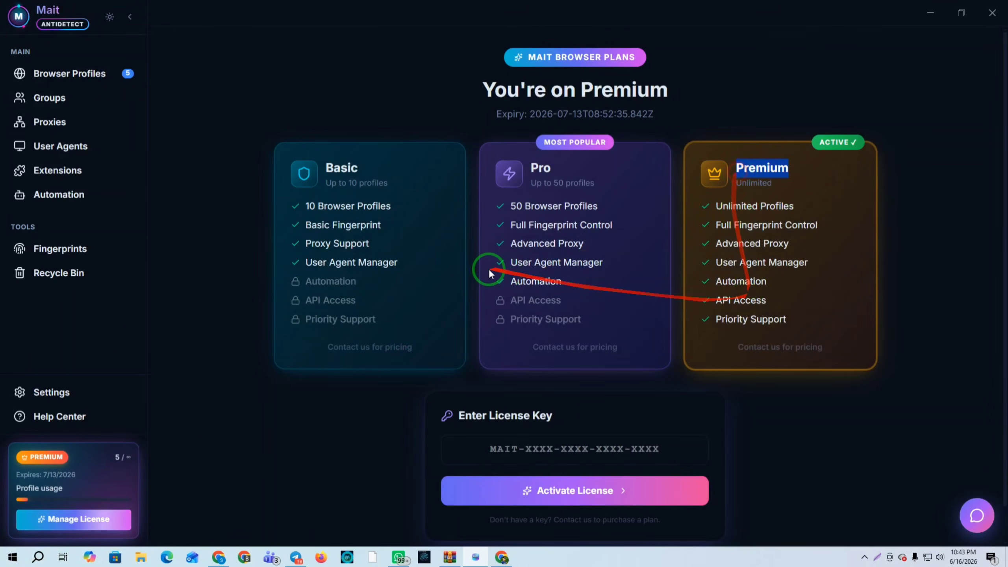
scroll(567, 269, "down", 1)
scroll(595, 294, "up", 1)
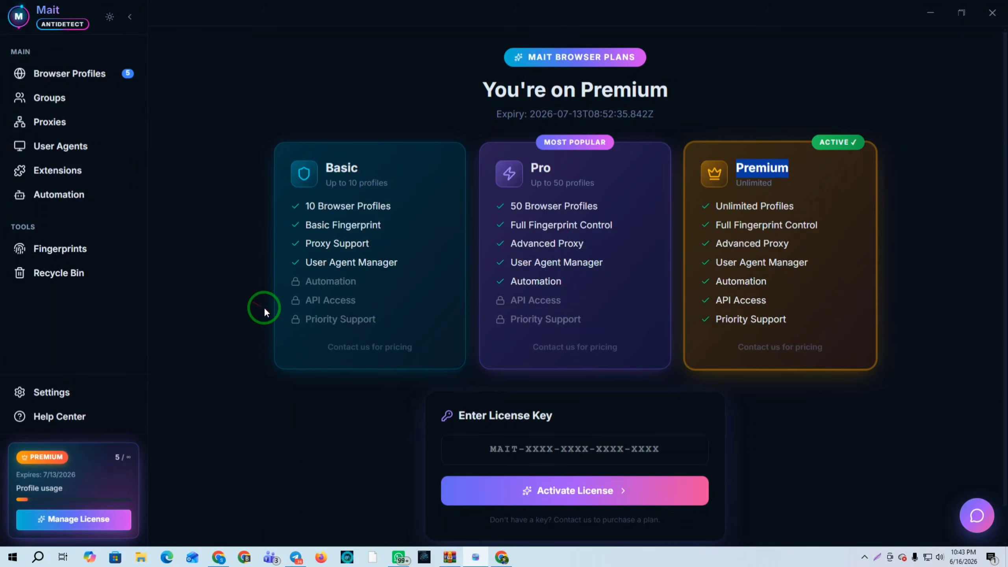
Select all five browser profiles and delete them
left_click(69, 74)
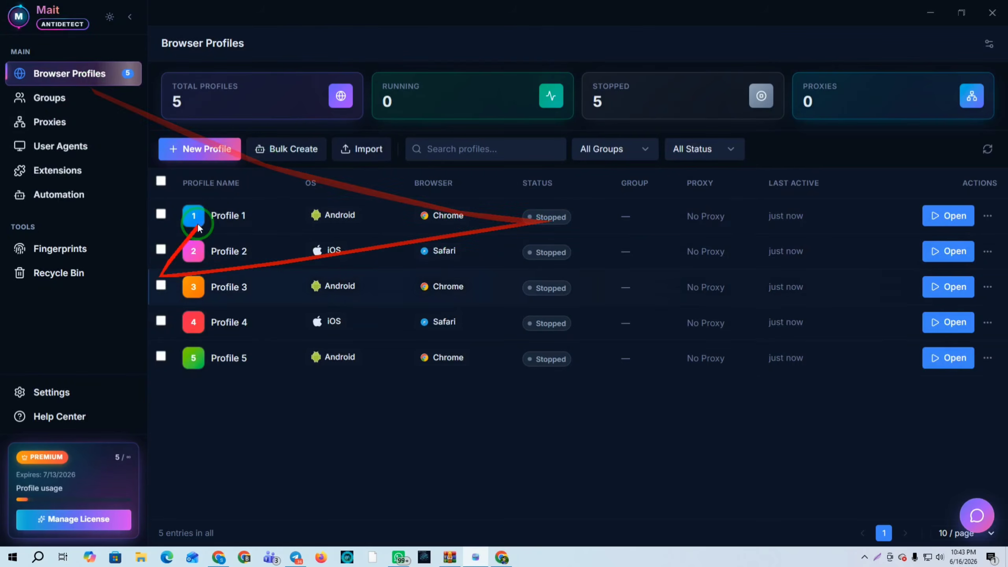
left_click(161, 181)
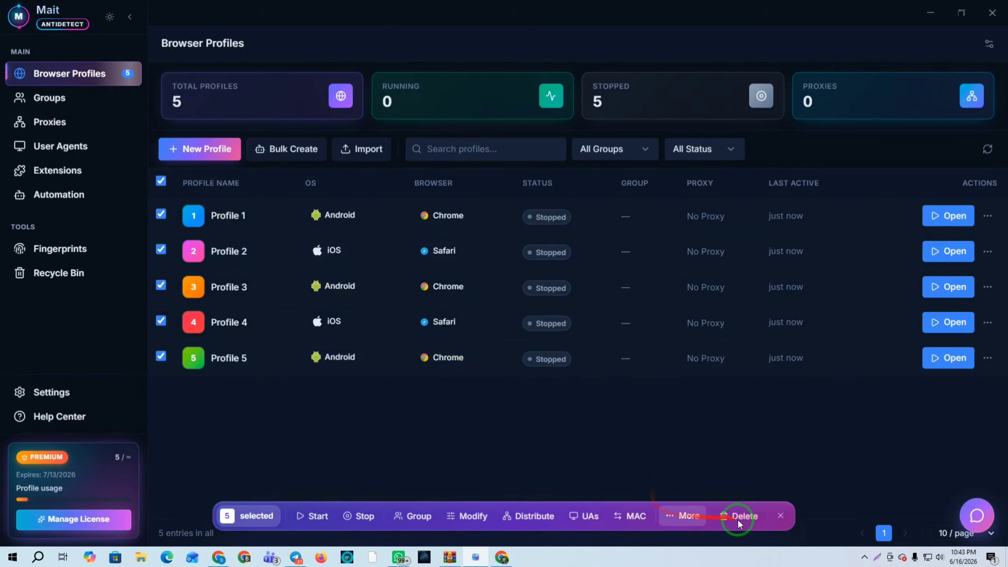
left_click(748, 517)
left_click(600, 340)
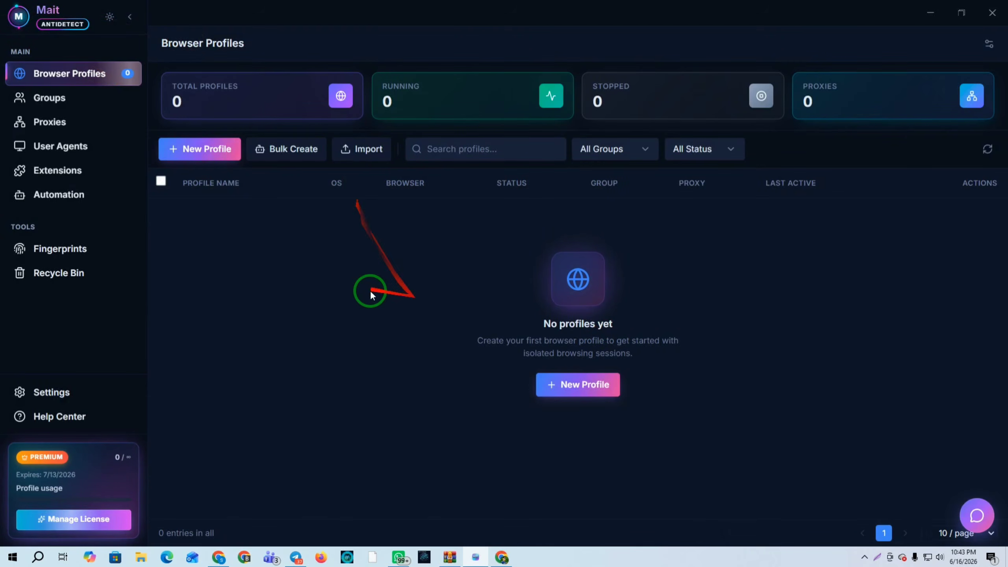
Start a new iOS profile, then open the Ma IT Tech user agent generator in Chrome
left_click(199, 150)
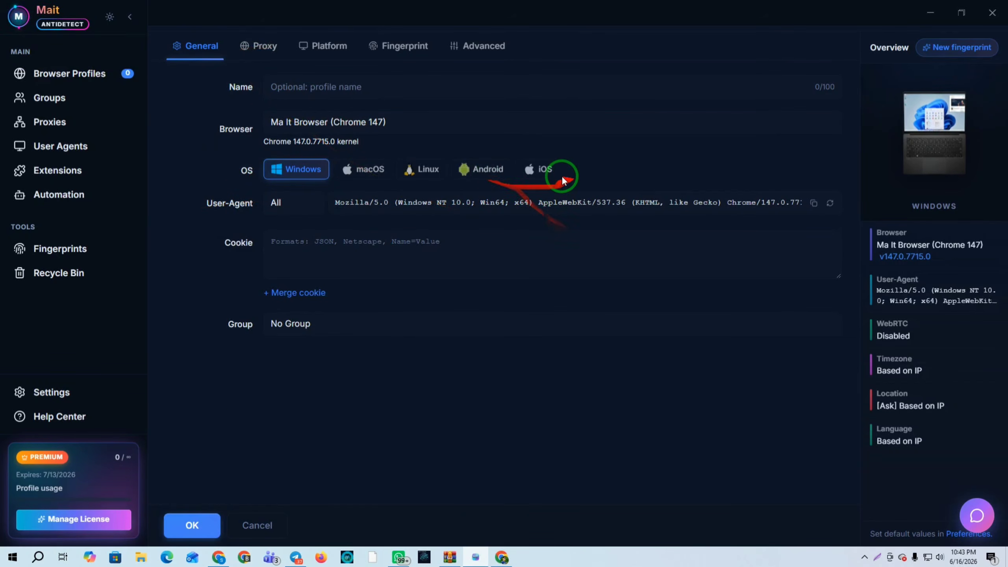
left_click(541, 169)
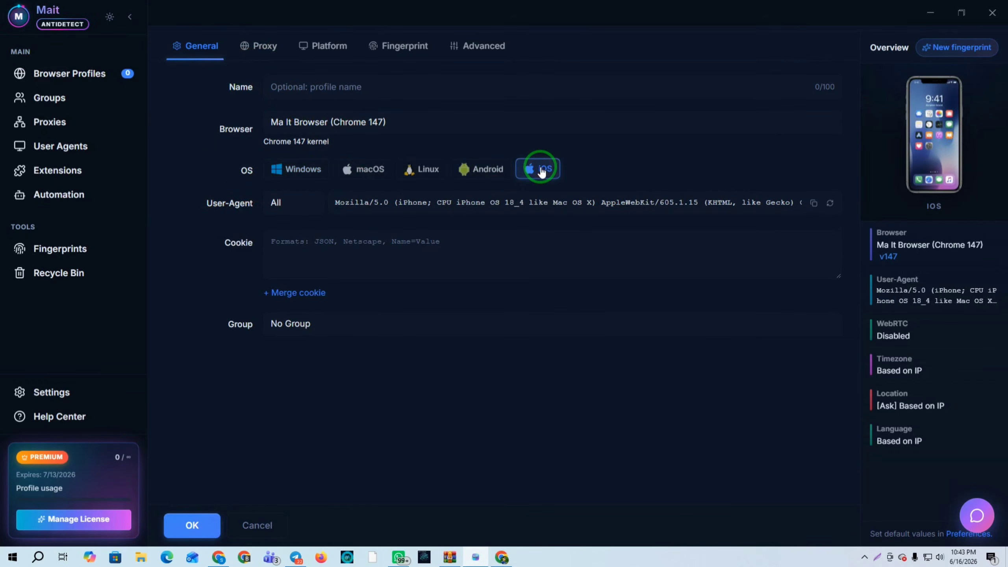
left_click(218, 558)
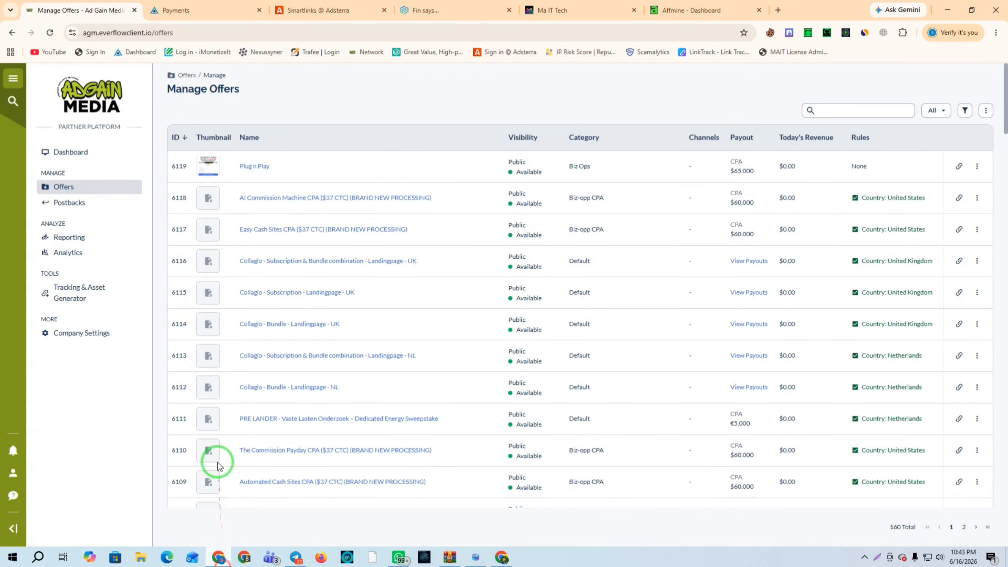
left_click(572, 10)
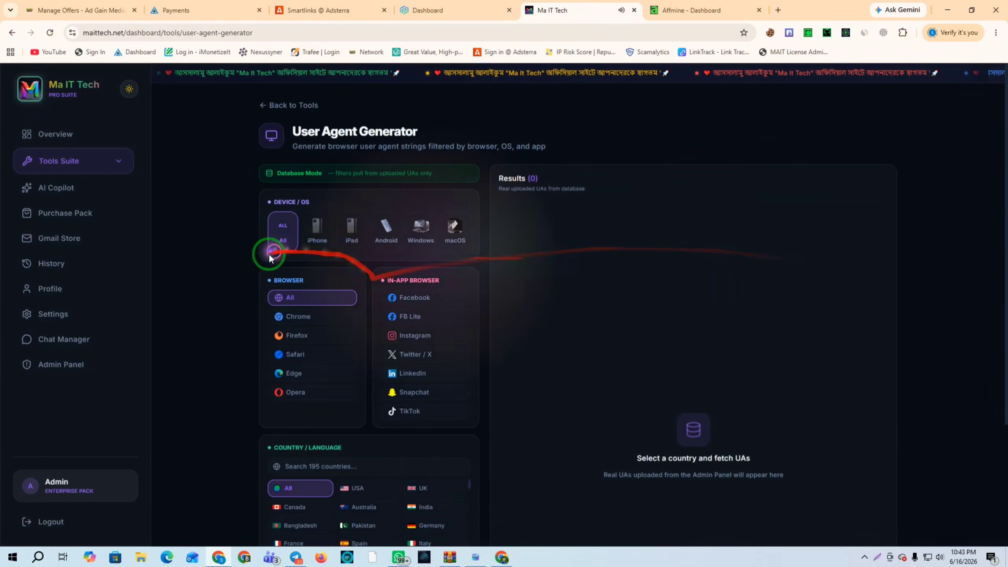
Generate 10 USA iPhone Facebook user agents on Ma IT Tech and copy UA #1
left_click(317, 232)
left_click(433, 301)
scroll(421, 314, "down", 3)
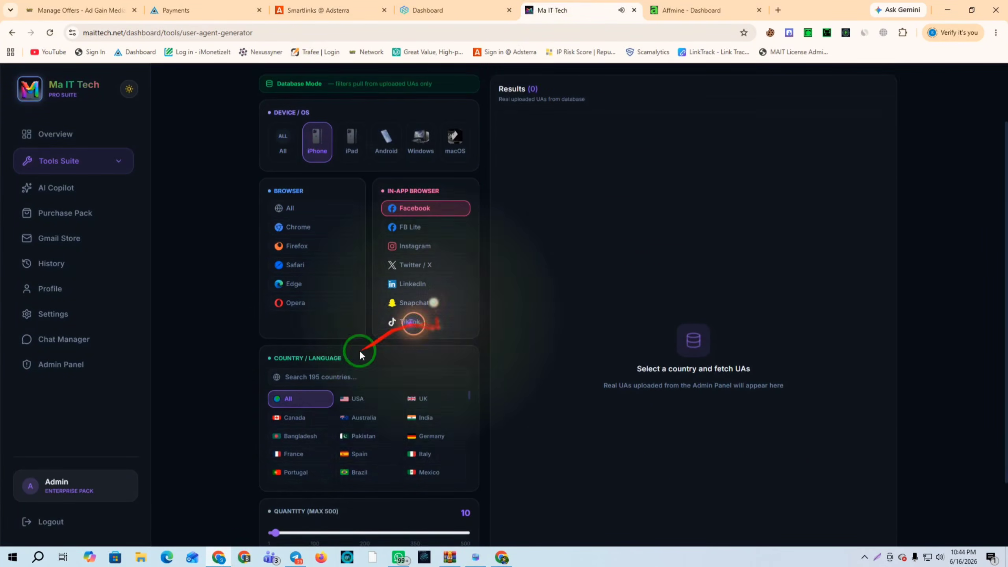
left_click(357, 382)
scroll(437, 457, "down", 2)
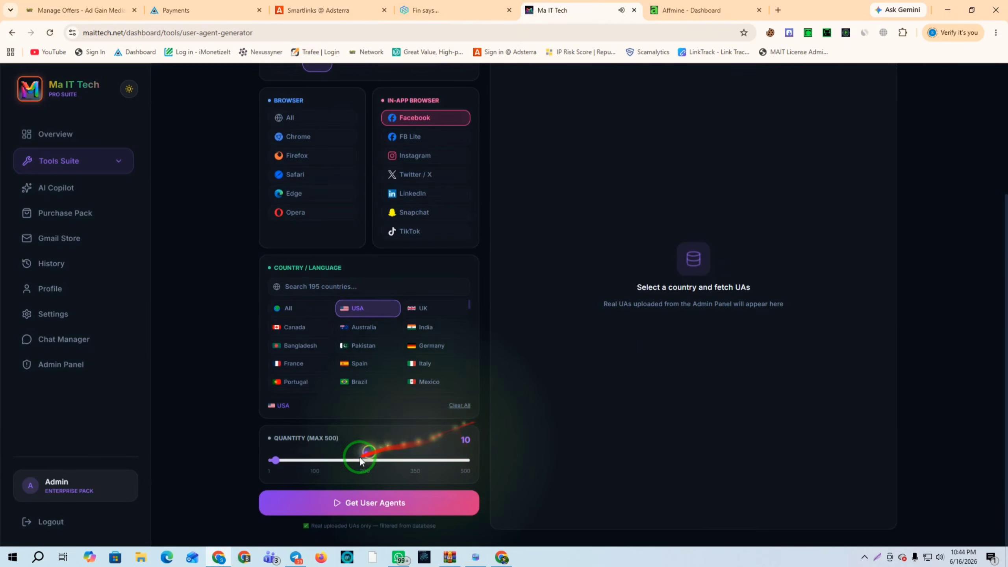
left_click(345, 501)
scroll(663, 328, "up", 3)
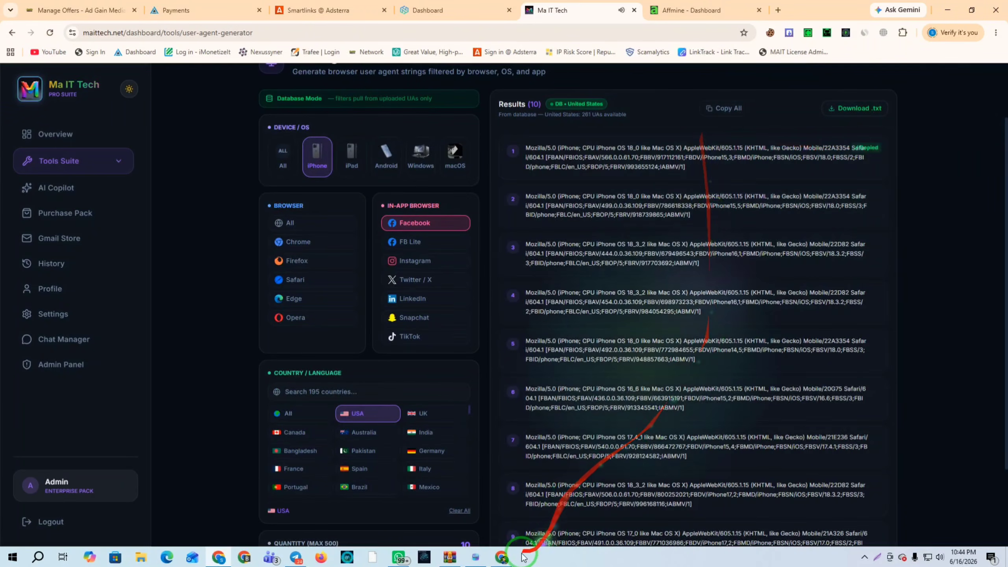
left_click(478, 558)
Replace the profile's user agent with the copied iPhone Facebook string and open its Proxy settings
left_click(452, 201)
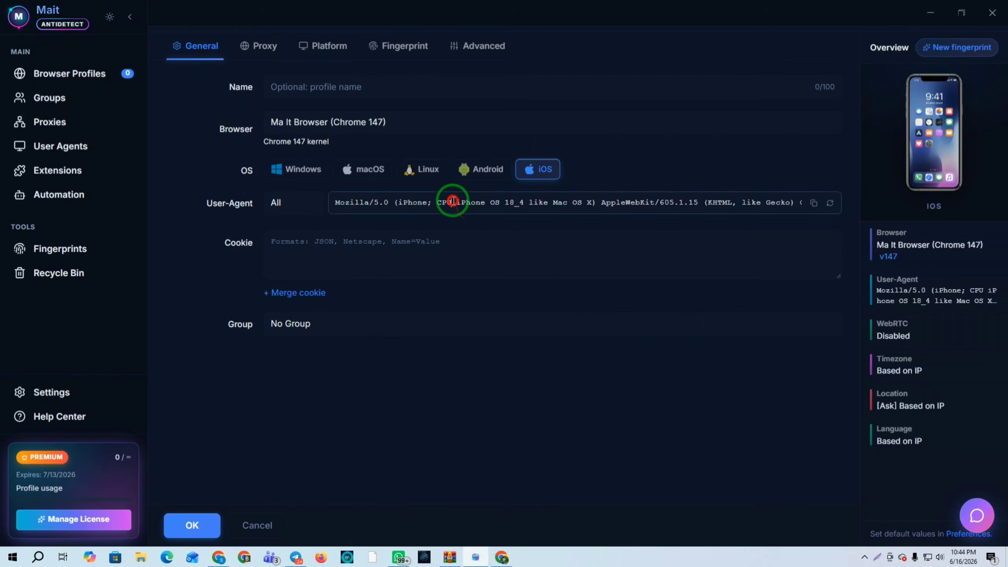
key("ctrl+a")
type("Mozilla/5.0 (iPhone; CPU iPhone OS 18_0 like Mac OS X) AppleWebKit/605.1.15 (KHTML, like Gecko) Mobile/22A3354 Safari/604.1 [FBAN/FBIOS;FBAV/566.0.0.61.70;FBBV/917112161;FBDV/iPhone15,3;FBMD/iPhone;FBSN/iOS;FBSV/18.0;FBSS/2;FBID/phone;FBLC/en_US;FBOP/5;FBRV/993655124;IABMV/1]")
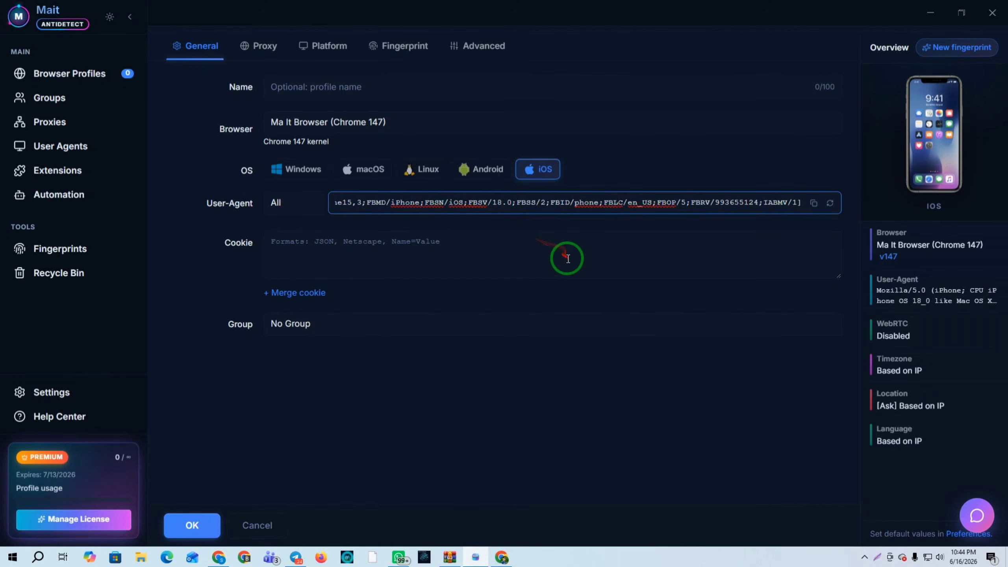
left_click(263, 45)
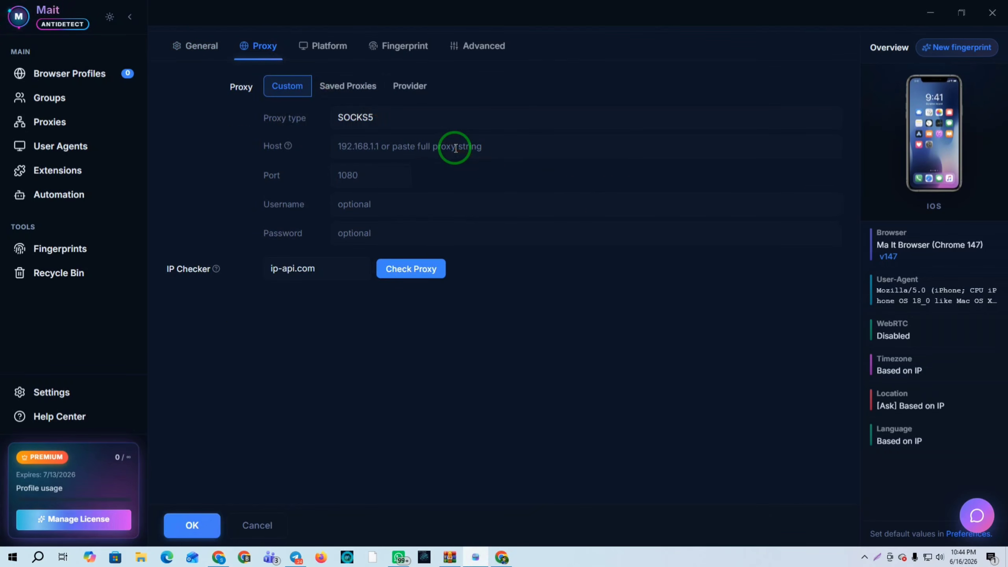
left_click(220, 557)
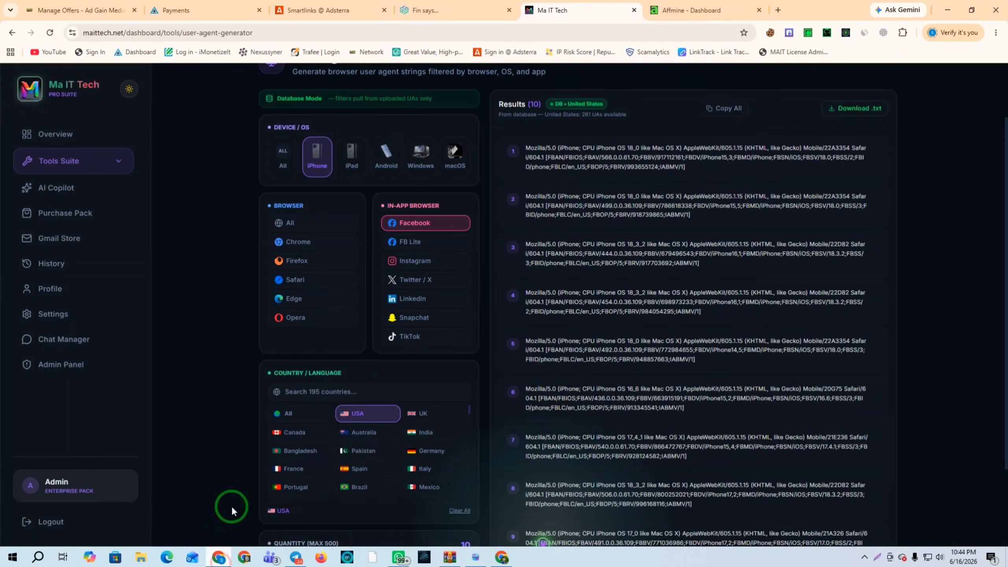
Look over NodeMaven's proxy pricing and the static ISP proxy order page
left_click(439, 6)
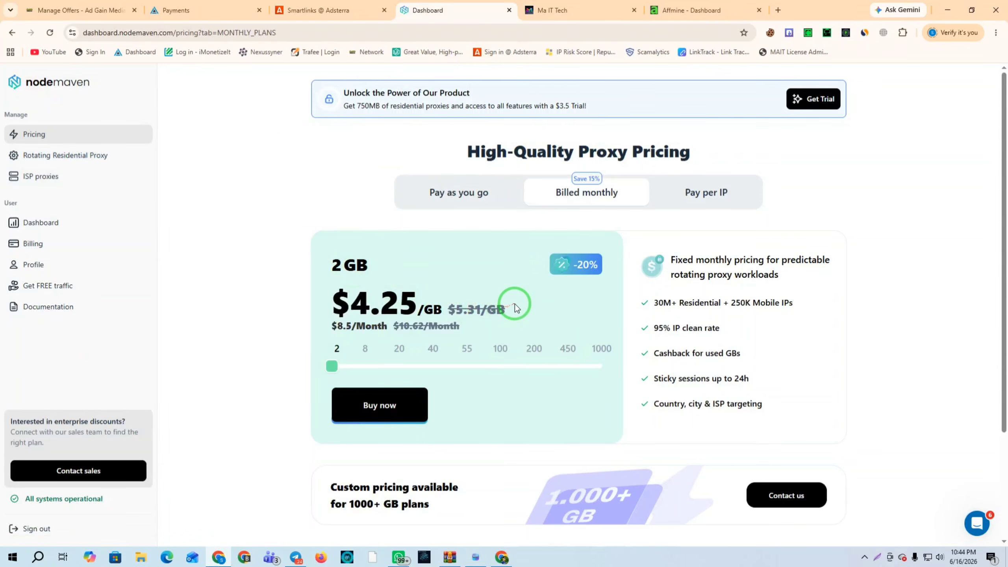
left_click(40, 134)
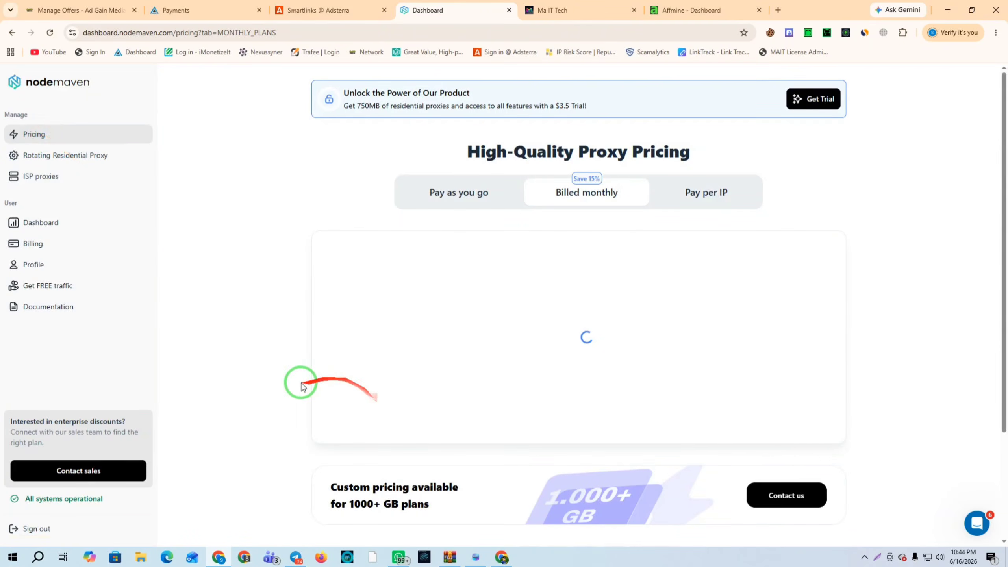
left_click(44, 175)
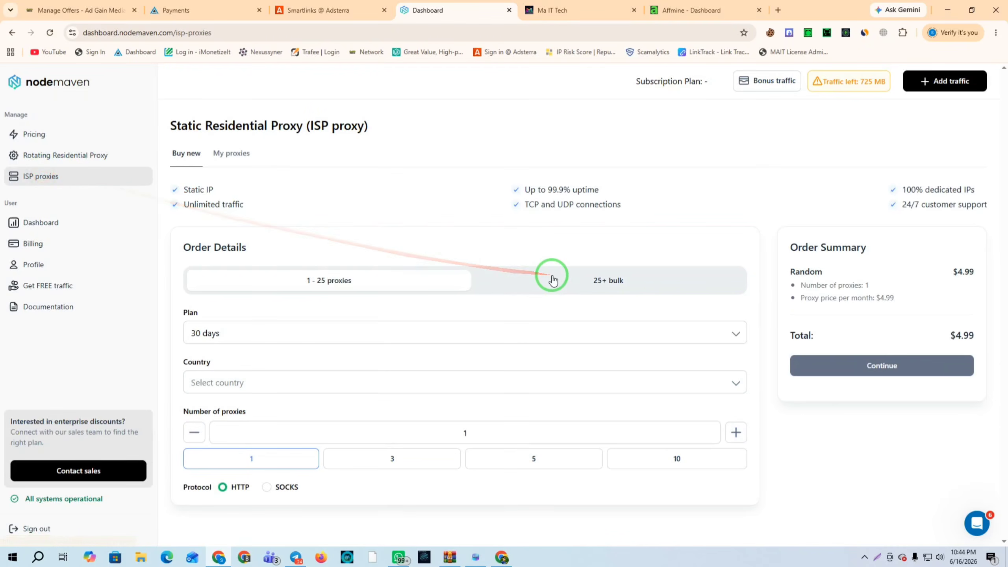
left_click_drag(542, 300, 488, 387)
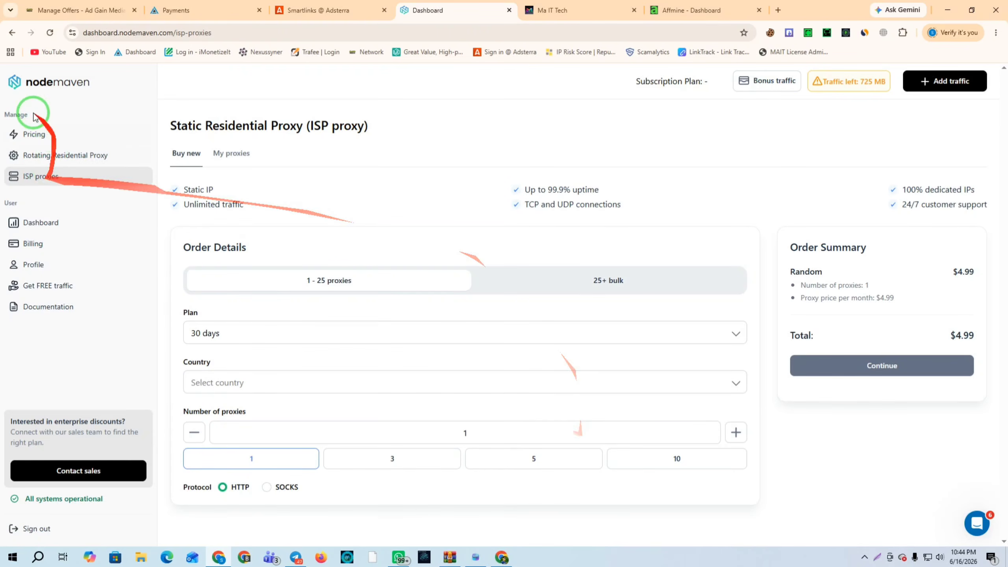
Set the monthly pricing slider to 55 GB, then open the Rotating Residential Proxy setup
left_click(35, 134)
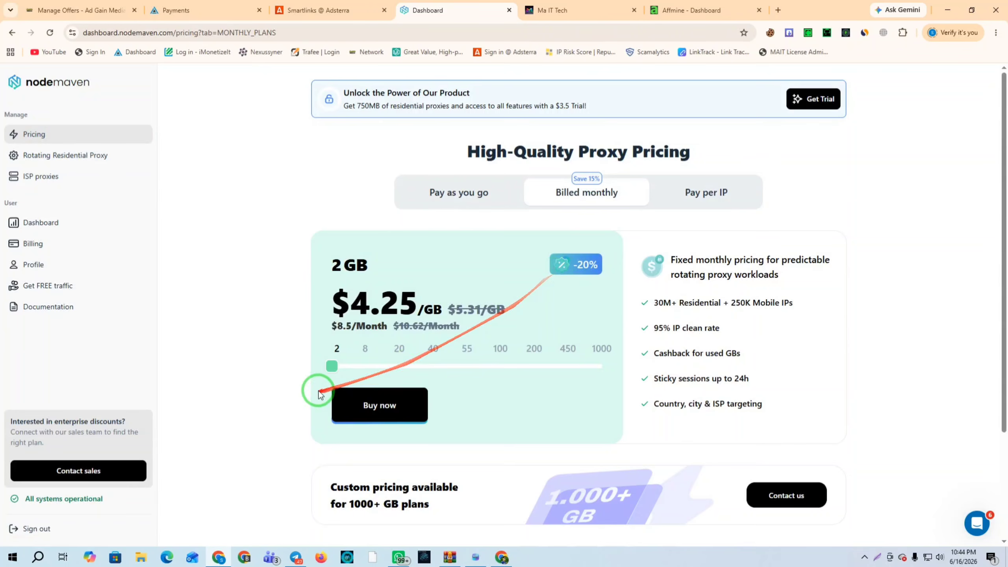
left_click_drag(329, 367, 466, 365)
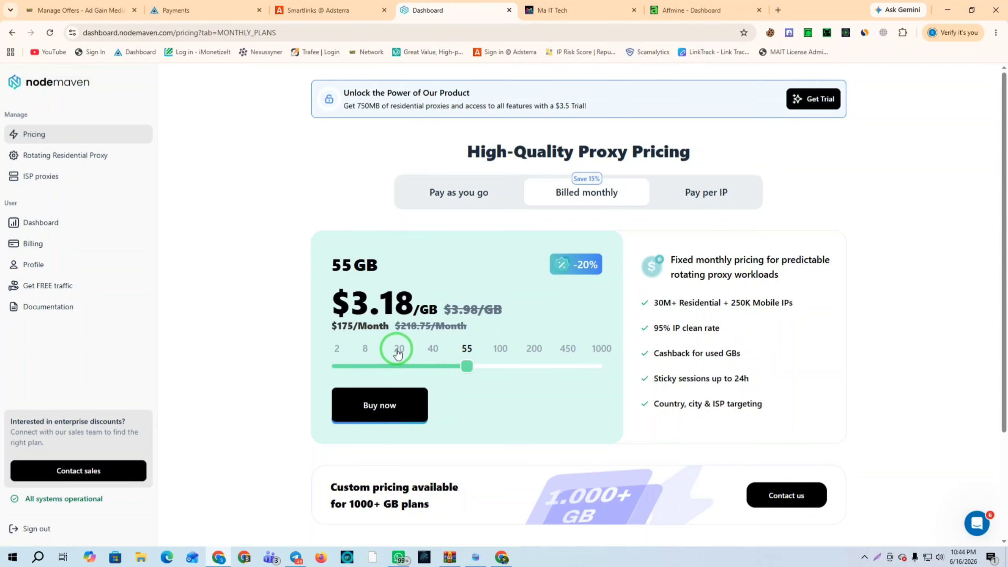
left_click(49, 154)
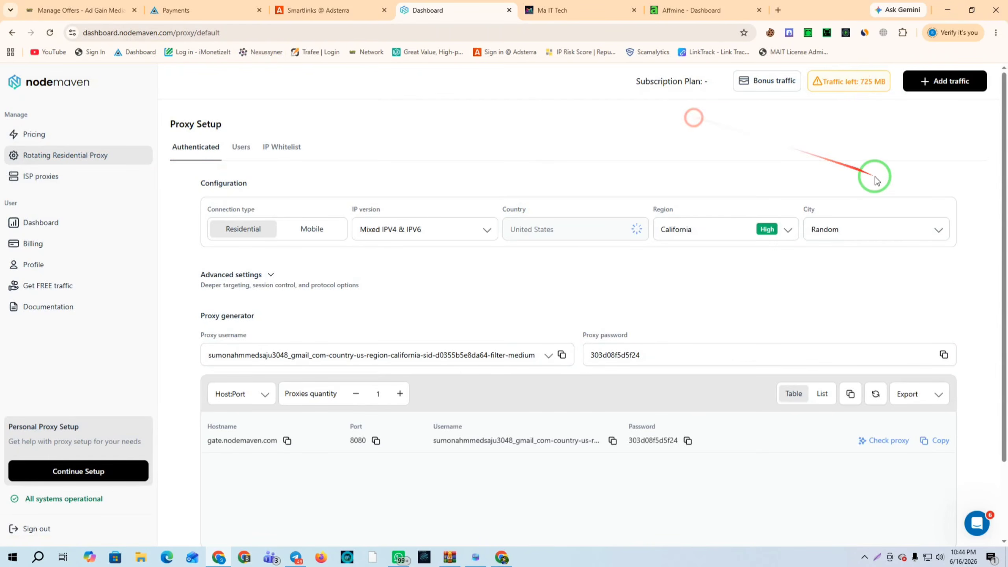
Set the proxy connection type to Residential with United States as the country
left_click(319, 232)
left_click(255, 234)
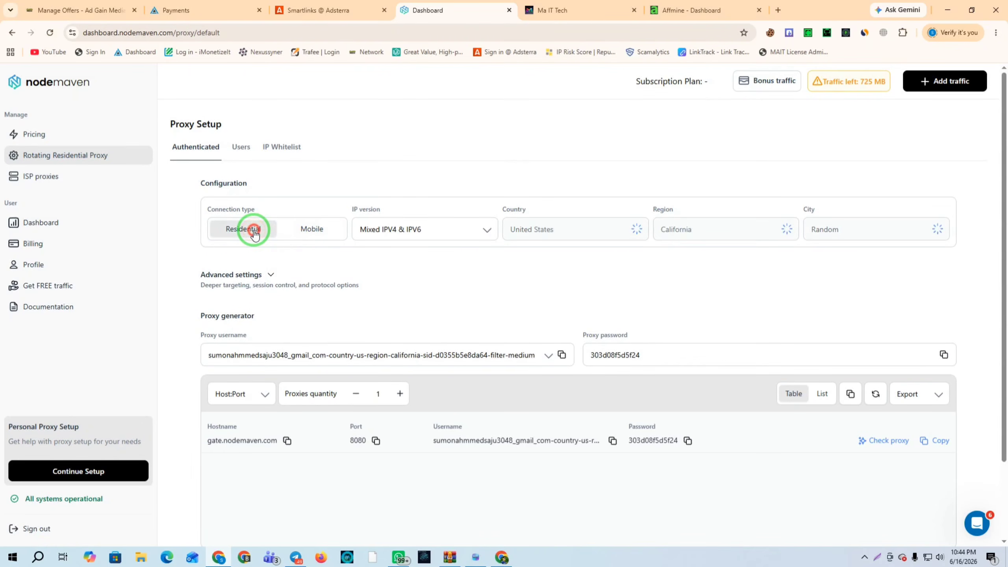
left_click(574, 228)
left_click(533, 259)
type("uni")
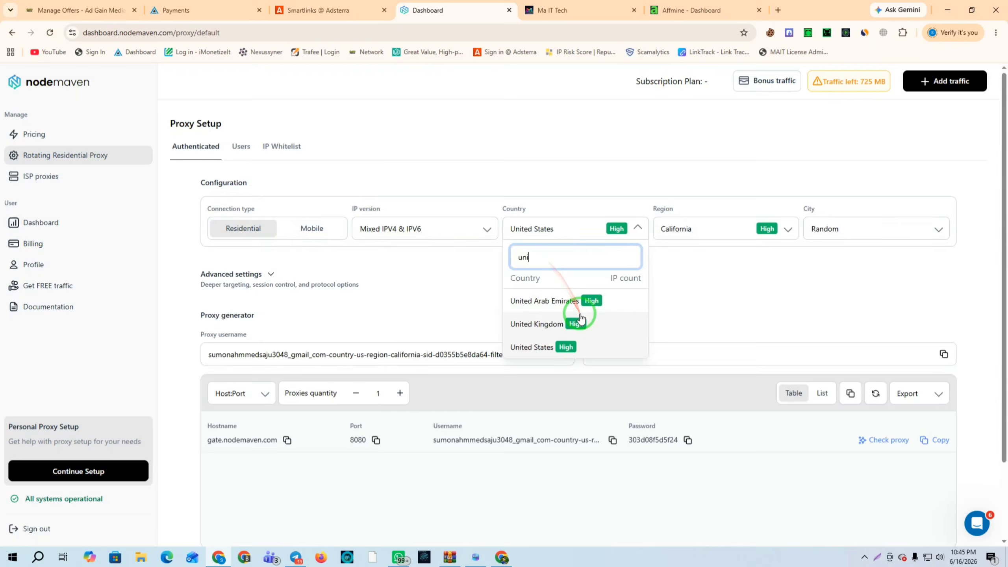
scroll(581, 318, "down", 2)
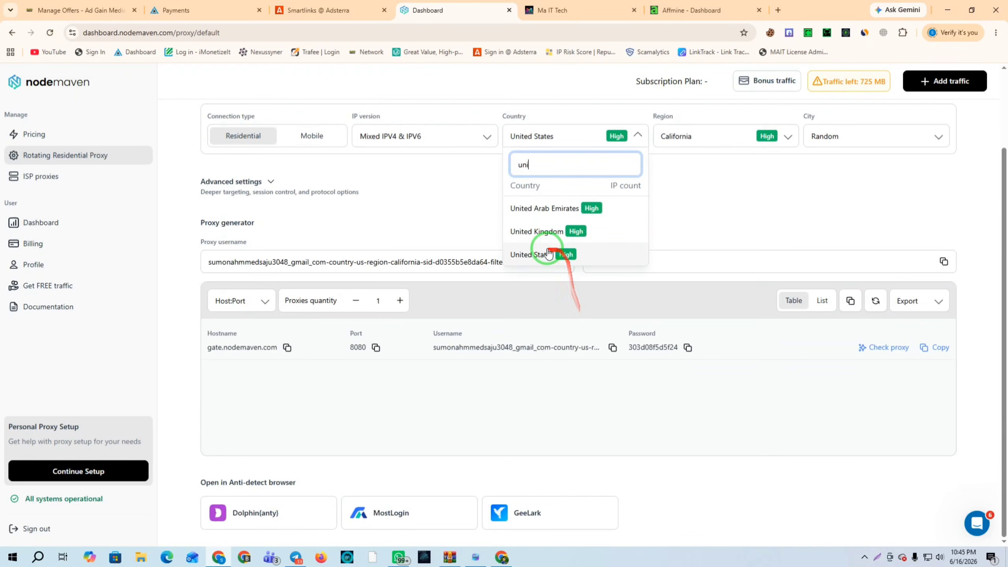
left_click(546, 252)
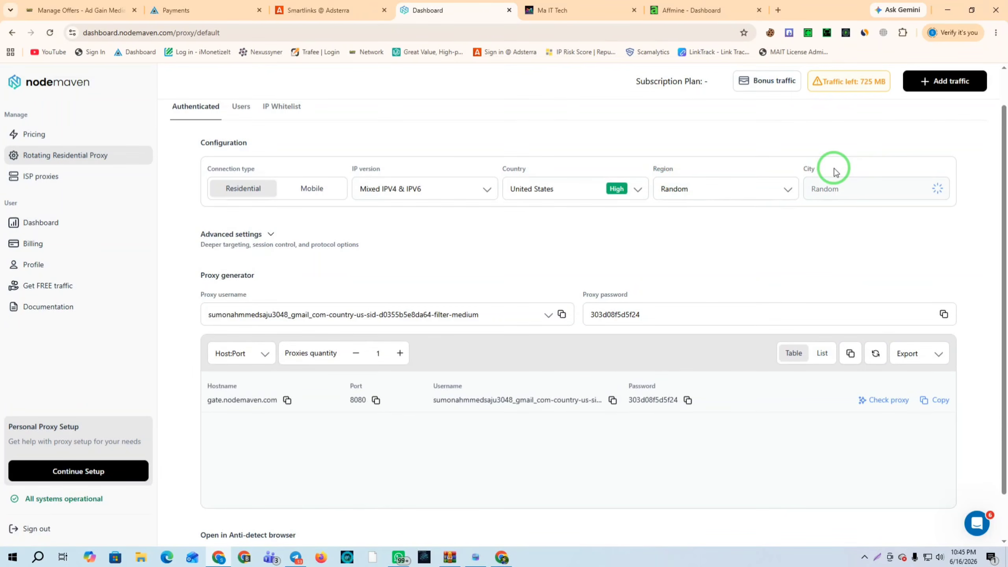
Switch the protocol to SOCKS5, generate 10 proxies, and copy the first one
left_click(265, 235)
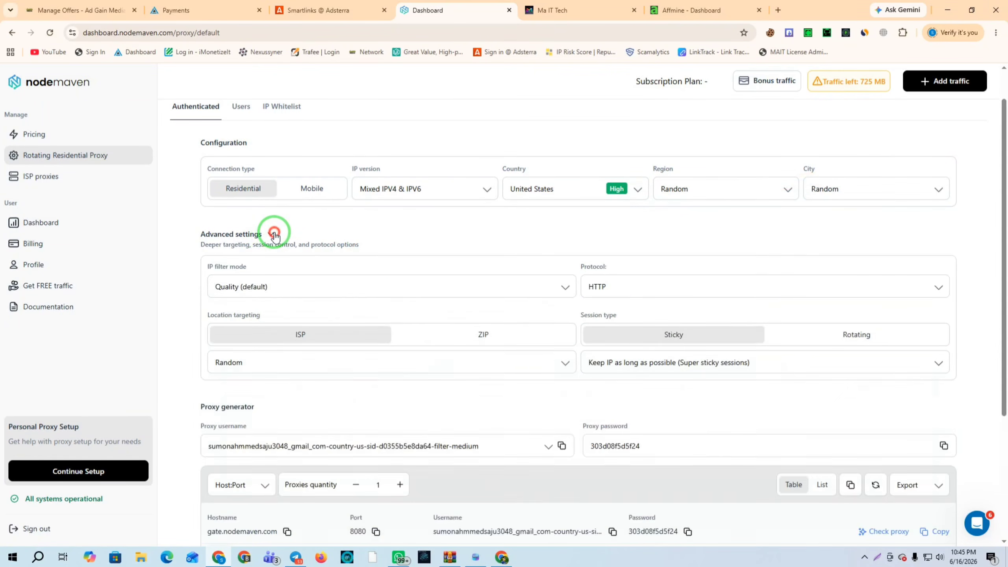
left_click(609, 289)
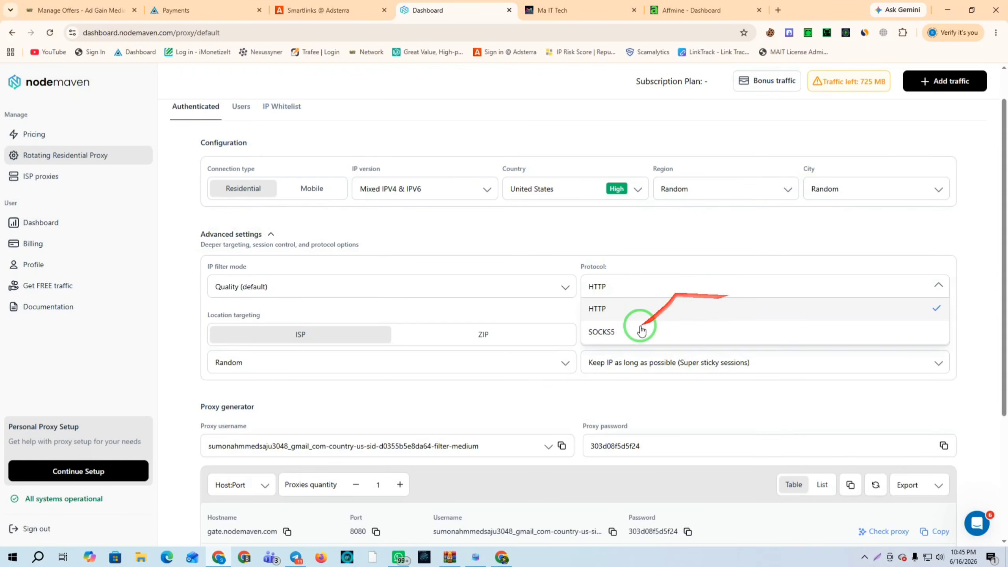
left_click(619, 332)
scroll(556, 270, "down", 1)
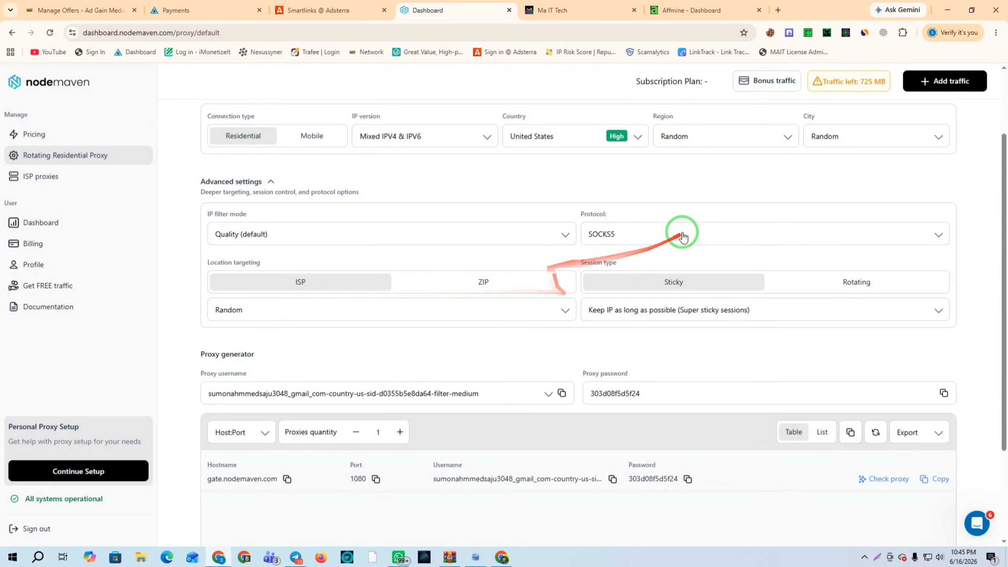
scroll(516, 286, "down", 2)
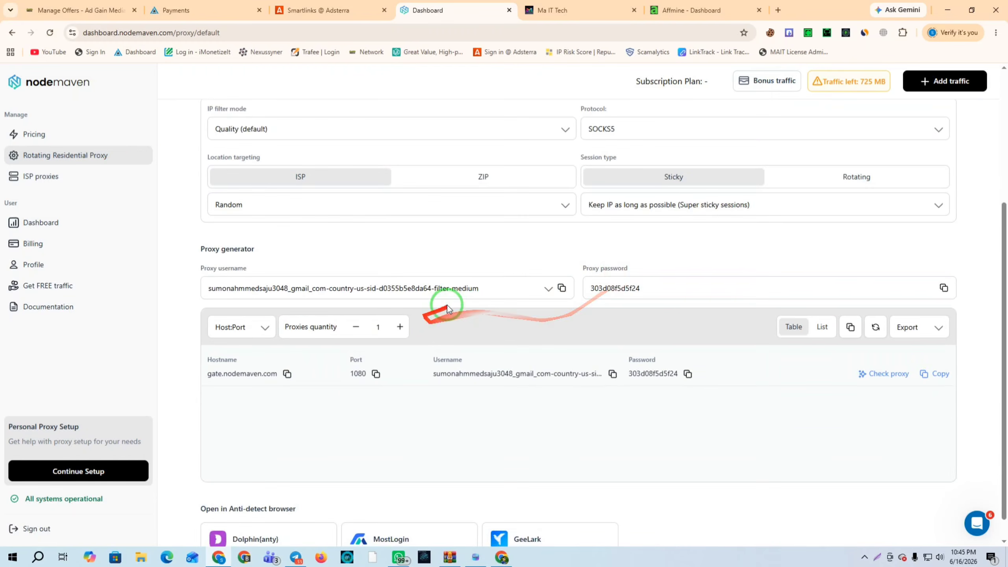
type("10")
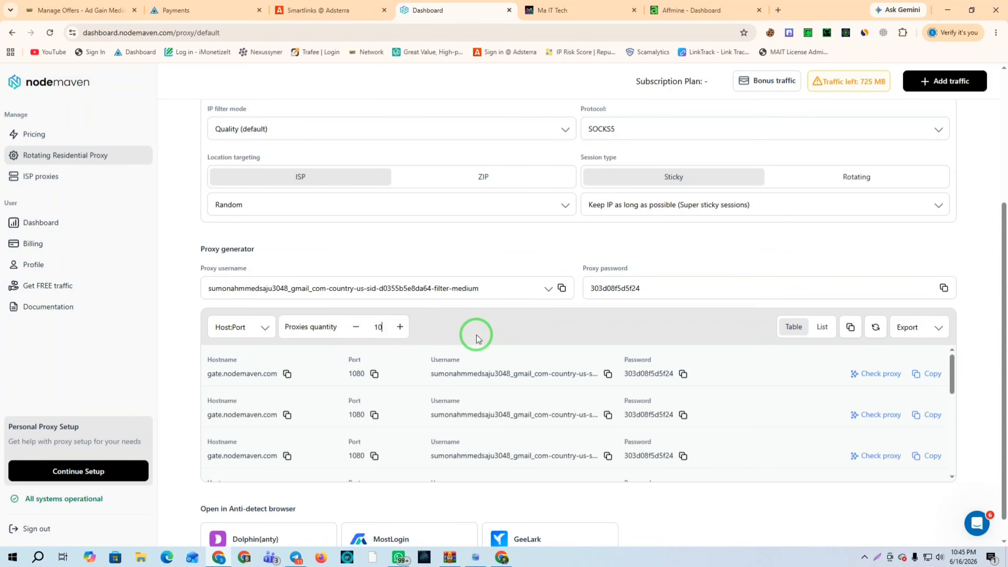
left_click(930, 374)
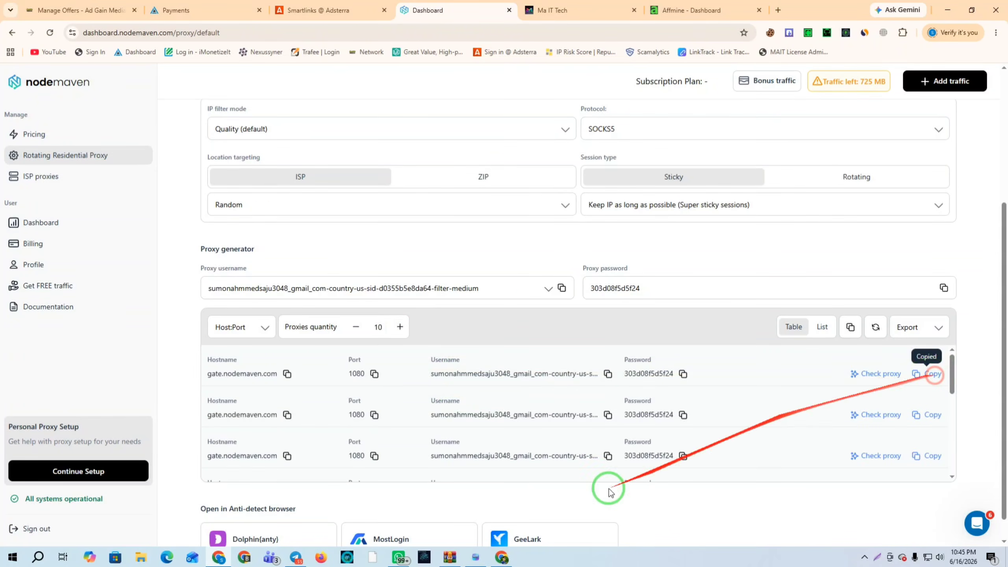
left_click(477, 558)
Paste the NodeMaven SOCKS5 proxy into Host, verify US IP 99.60.80.178, and save Profile 7
left_click(378, 149)
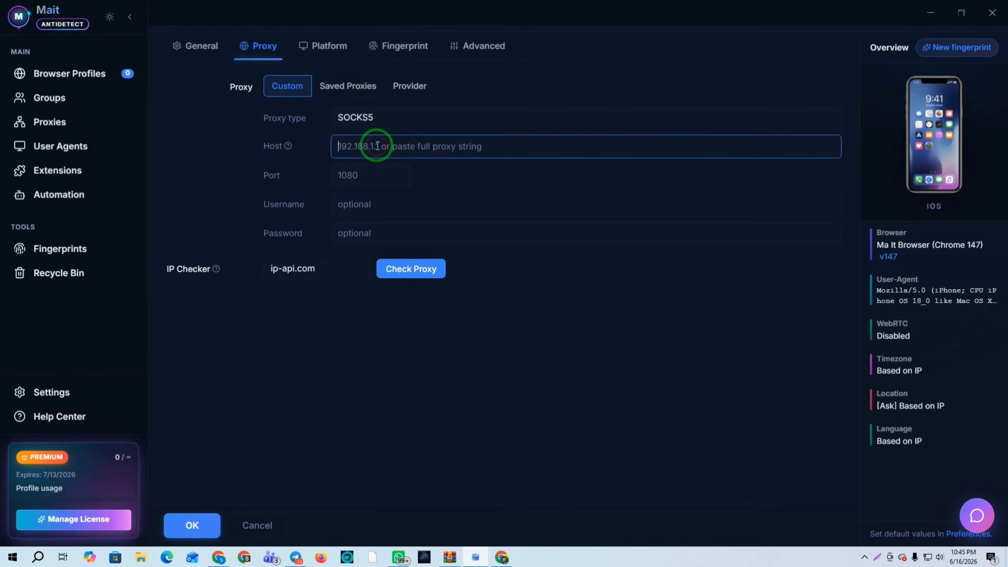
key("ctrl+v")
left_click(415, 274)
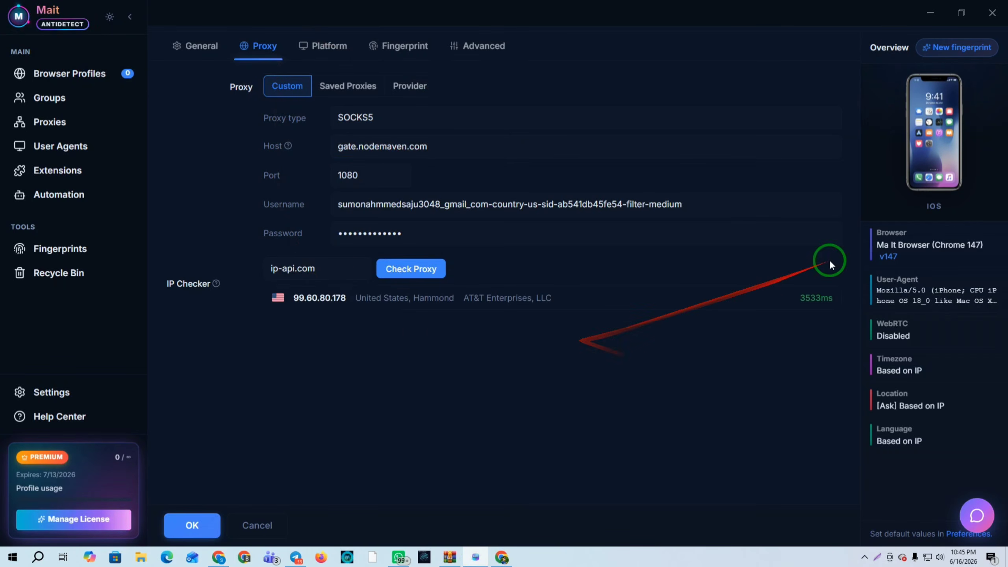
left_click(194, 525)
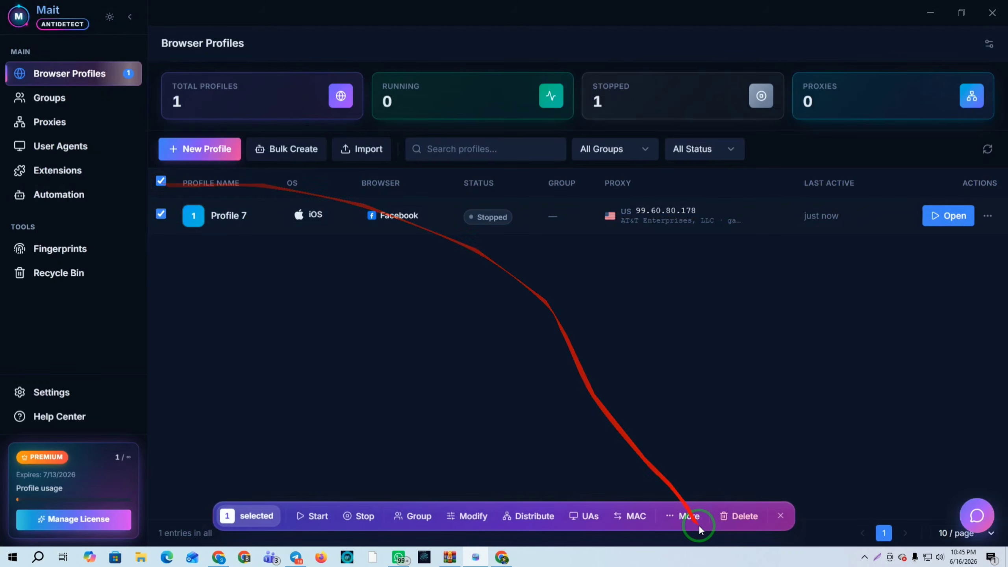
Delete Profile 7 and start a new iOS profile using the saved iPhone user agent
left_click(738, 517)
left_click(603, 330)
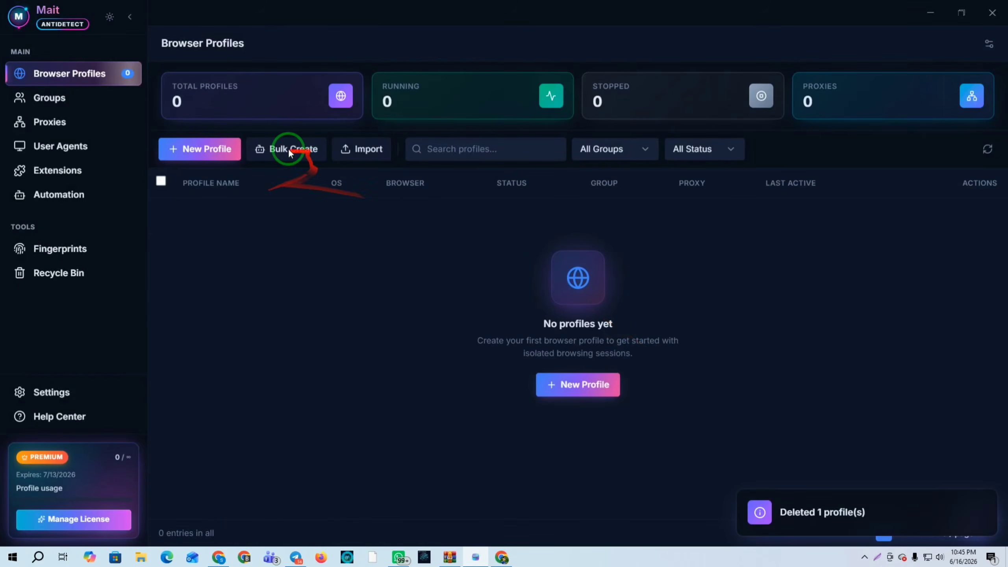
left_click(200, 149)
left_click(538, 178)
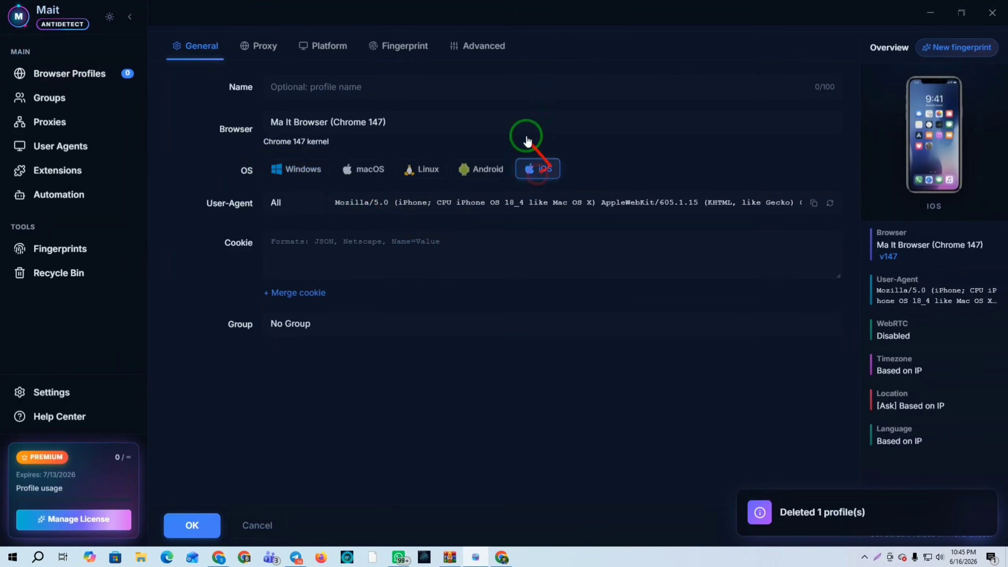
triple_click(484, 207)
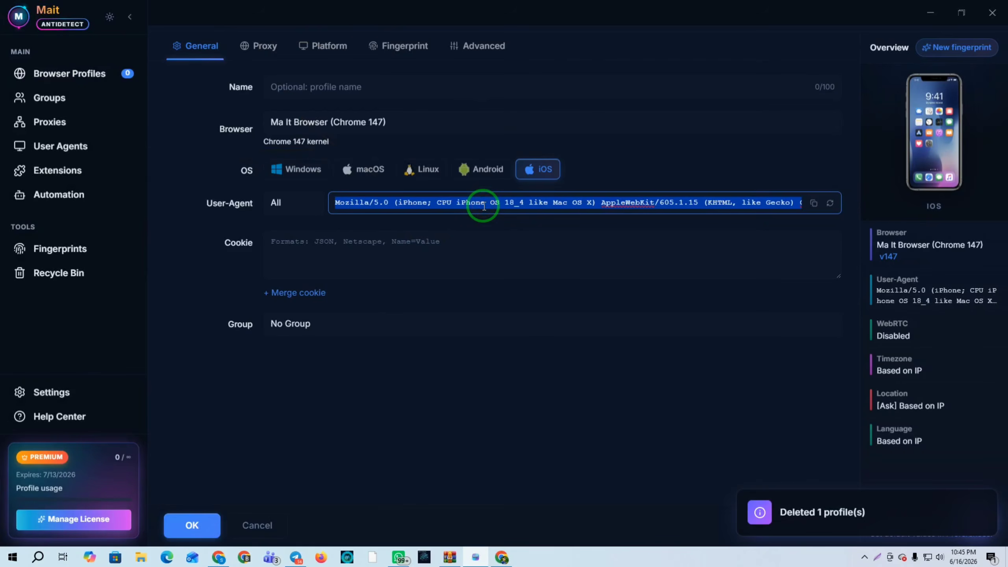
key("BackSpace")
key("super+v")
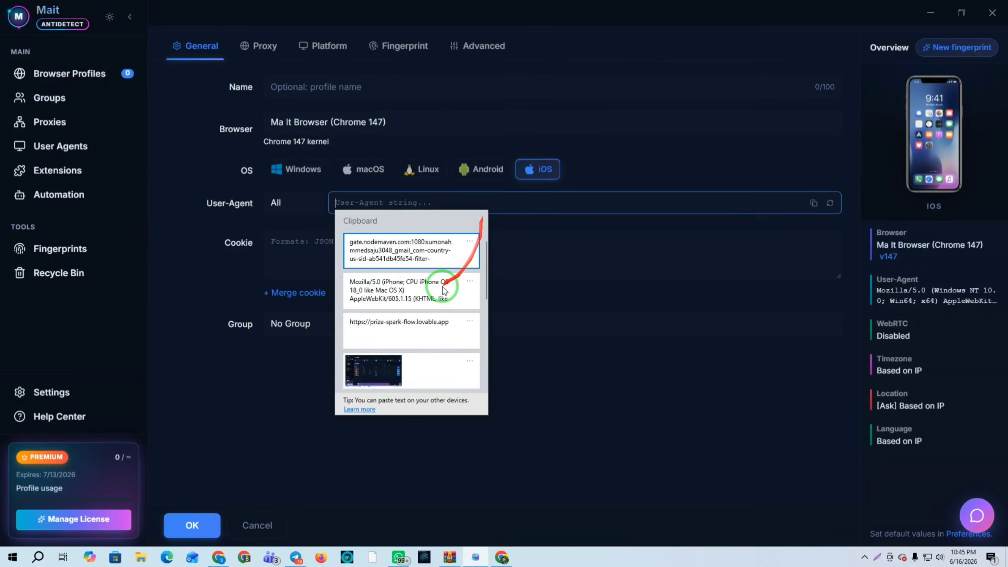
left_click(386, 292)
Replace the mis-pasted text in Host with the gate.nodemaven.com SOCKS5 proxy and verify it
left_click(260, 44)
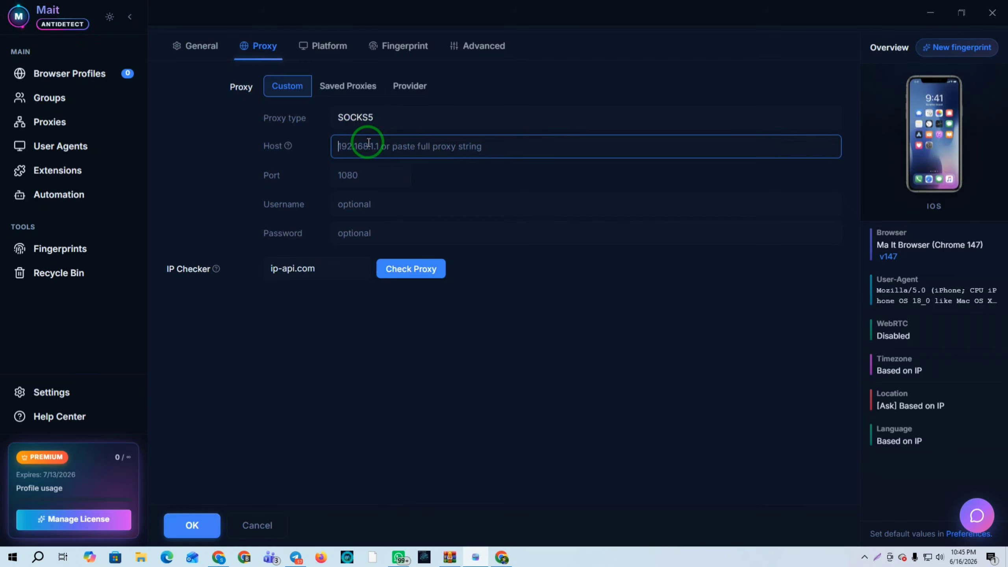
key("ctrl+v")
triple_click(475, 146)
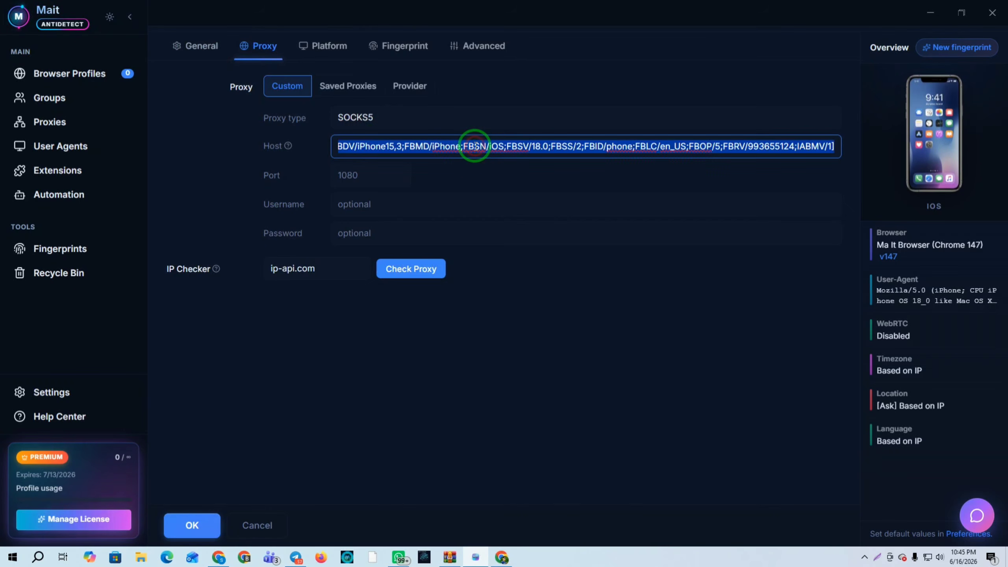
key("BackSpace")
key("super+v")
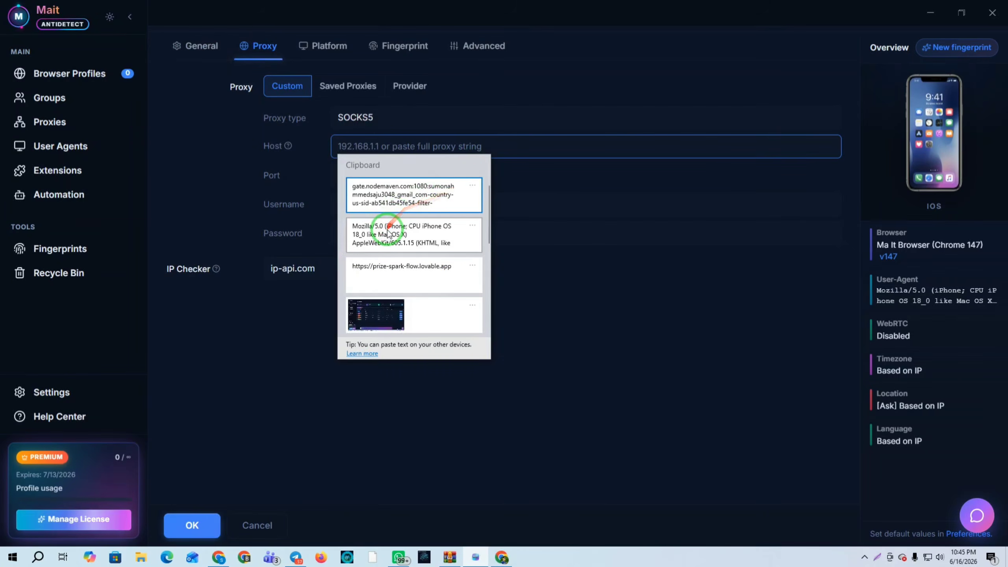
left_click(392, 191)
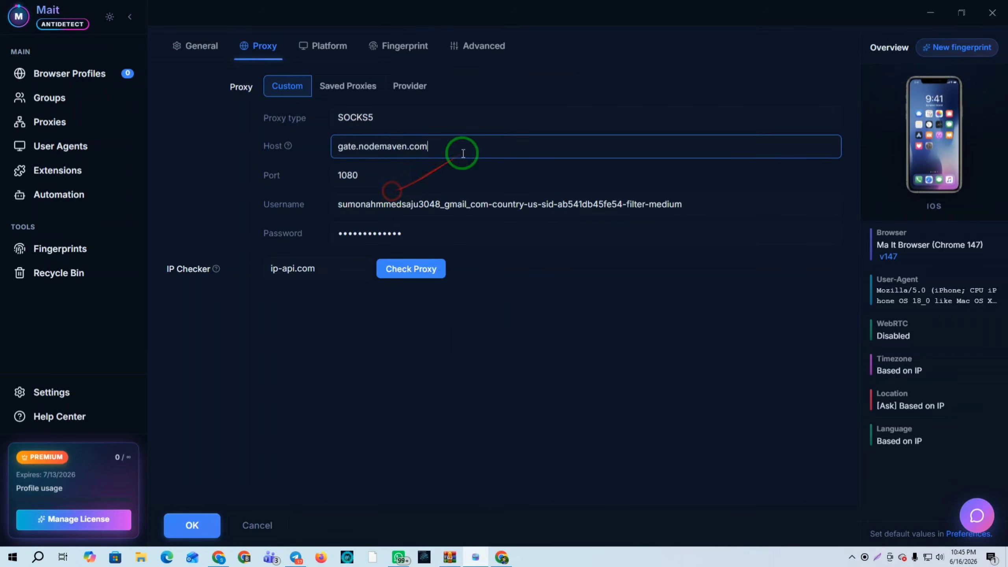
left_click(411, 270)
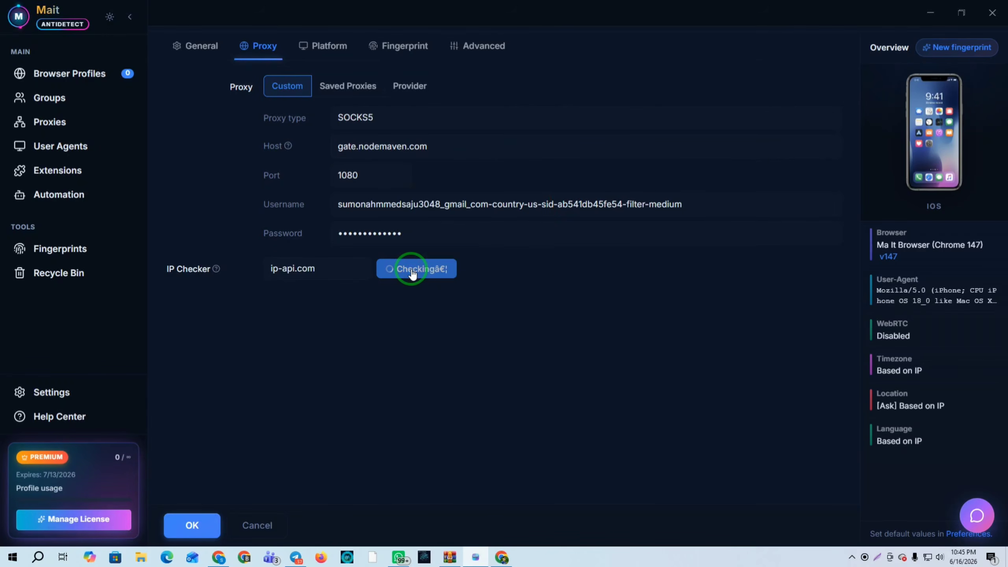
left_click(407, 40)
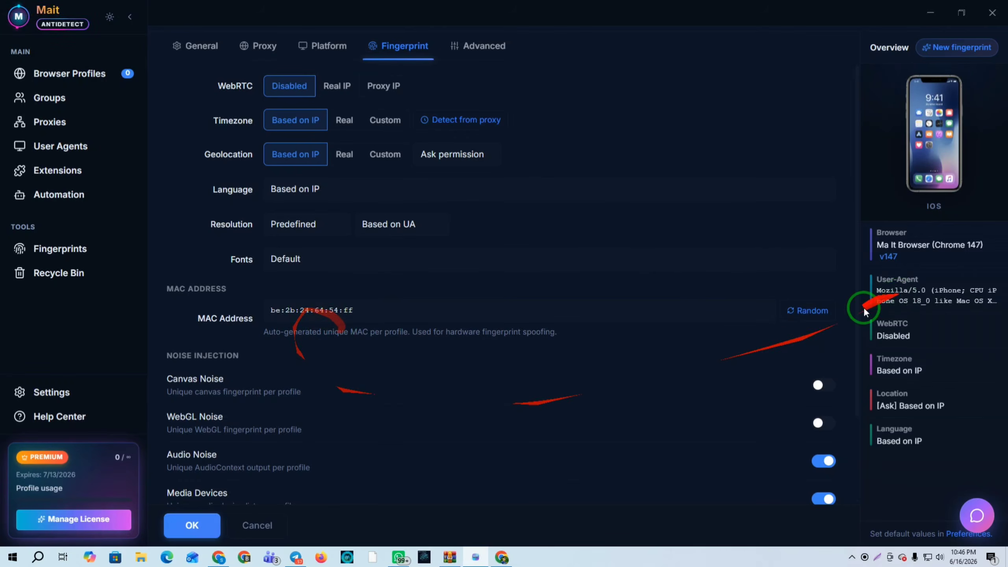
Save the new iOS Facebook profile as Profile 8
scroll(344, 382, "down", 3)
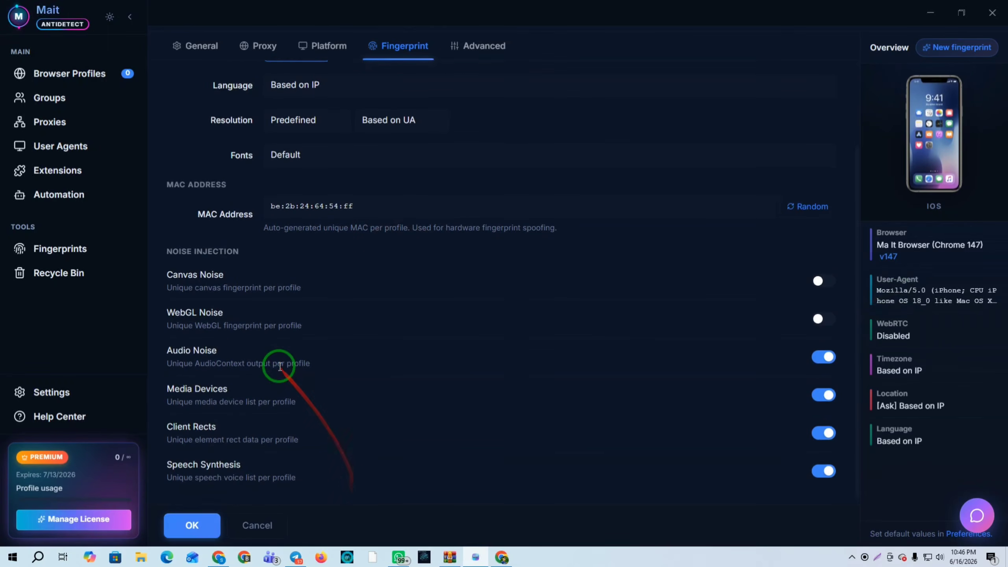
scroll(429, 357, "up", 3)
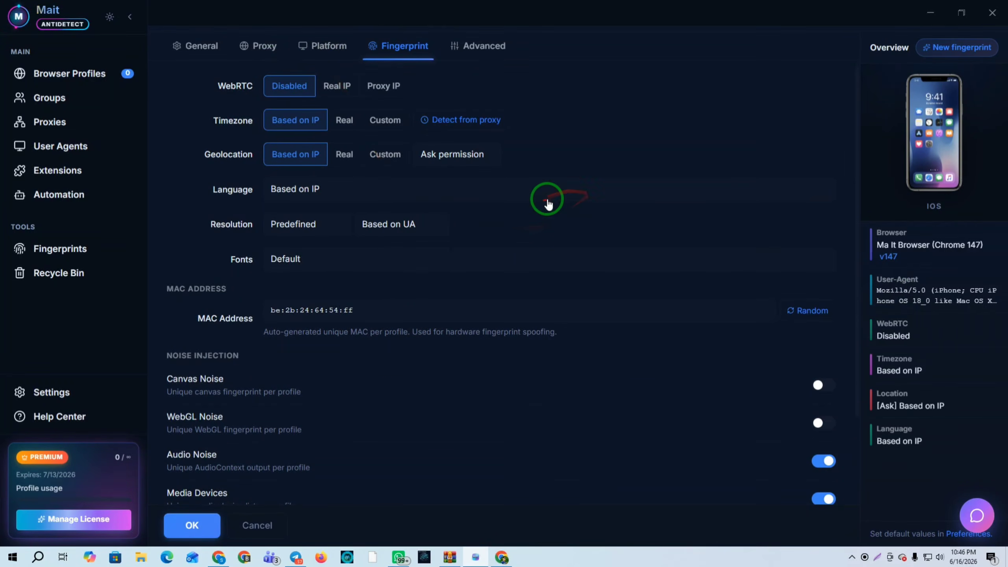
left_click(192, 525)
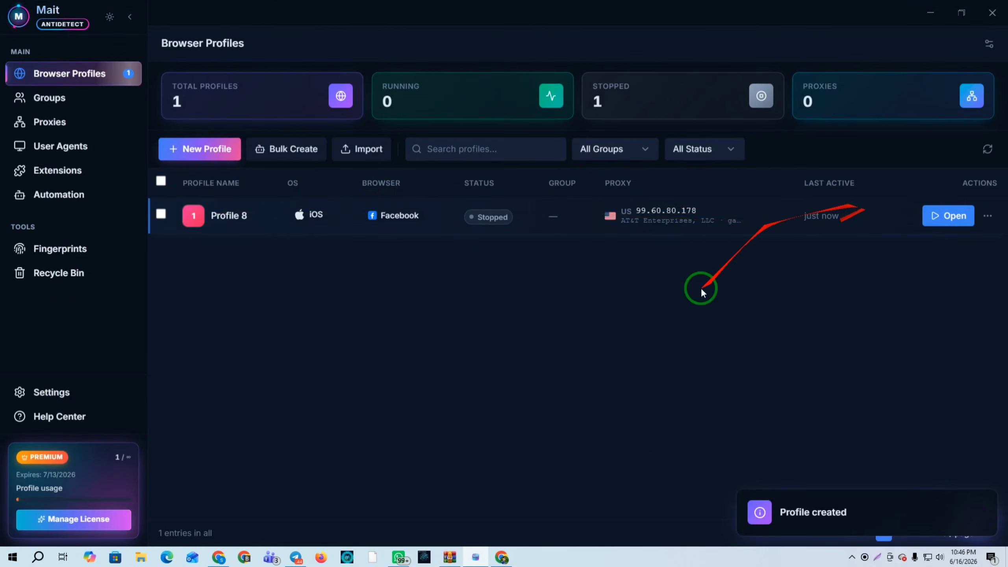
Start another new profile with Android as its operating system
left_click(175, 152)
left_click(481, 168)
left_click(297, 89)
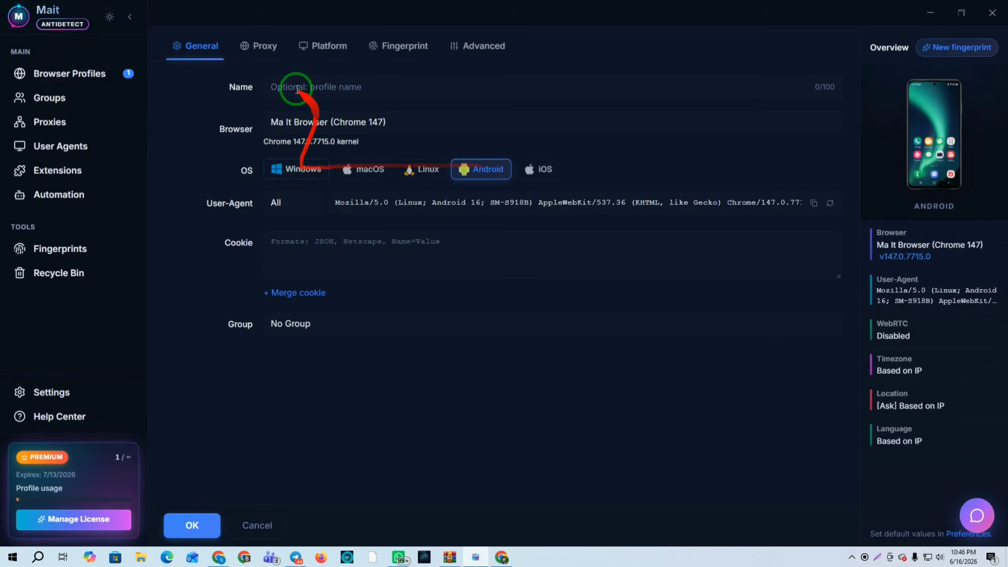
Filter the User Agent Generator to Android and all countries and request user agents
left_click(216, 559)
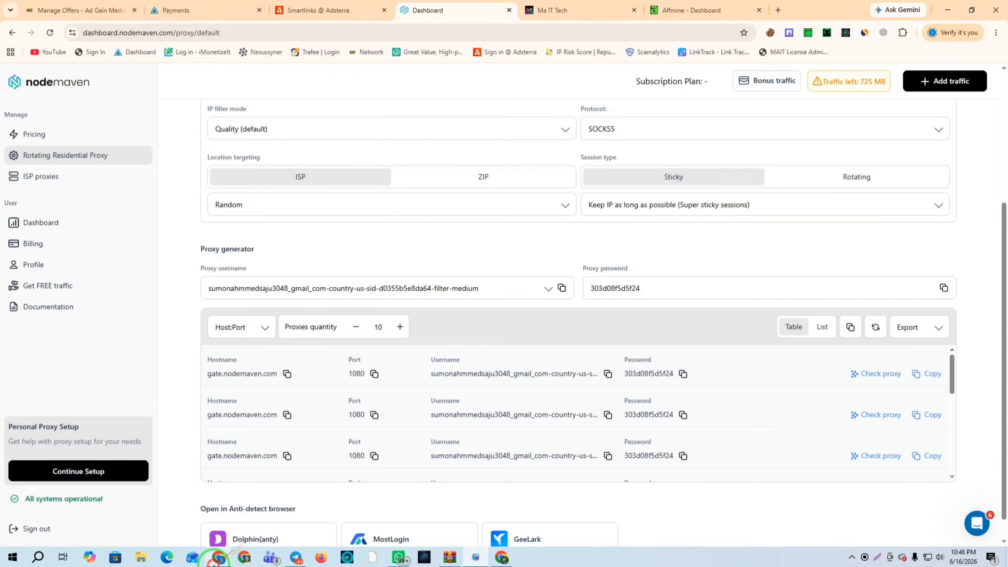
left_click(544, 10)
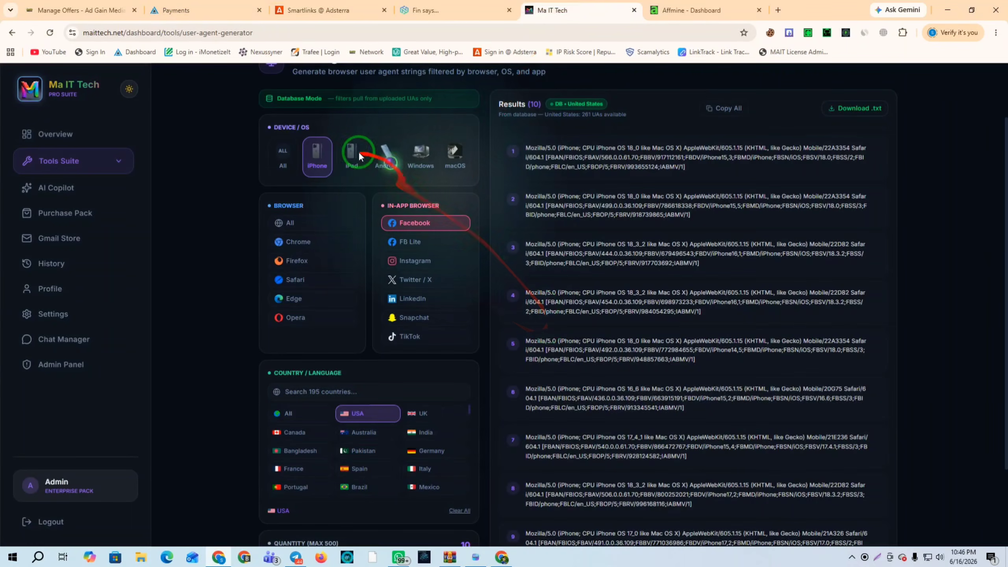
left_click(386, 155)
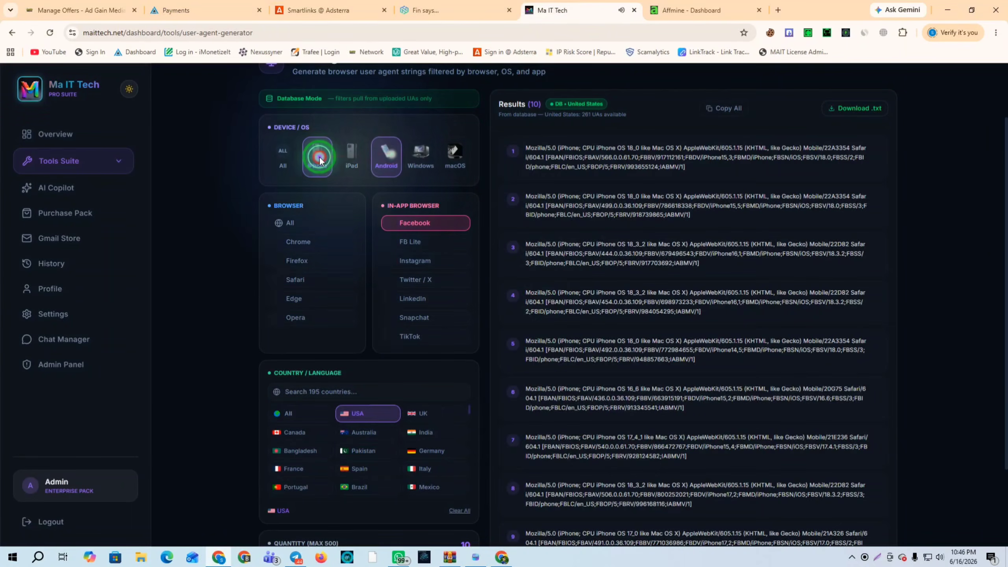
left_click(296, 420)
scroll(397, 417, "down", 3)
left_click(346, 500)
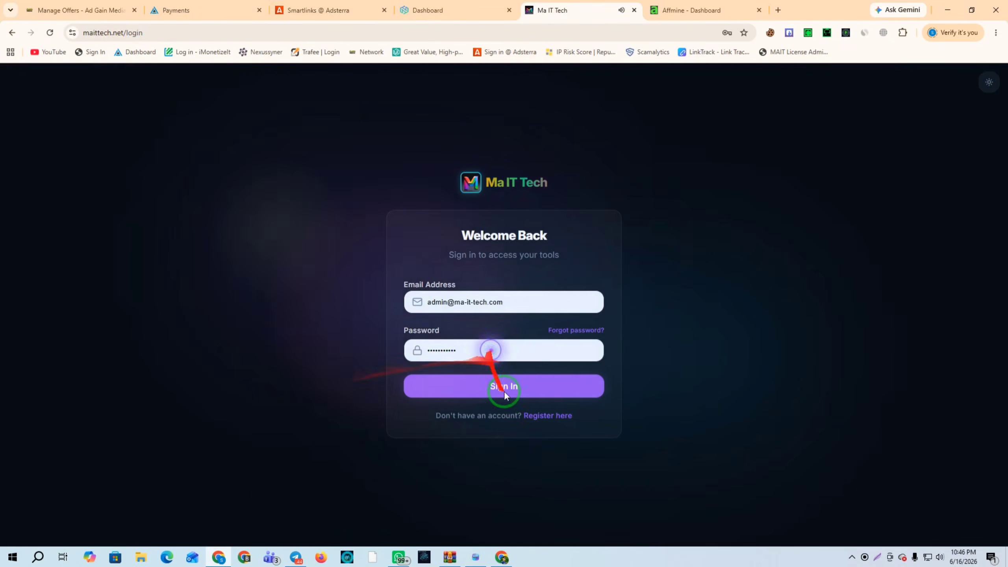
Sign in to Ma IT Tech and generate 10 Android Facebook in-app user agents
left_click(505, 387)
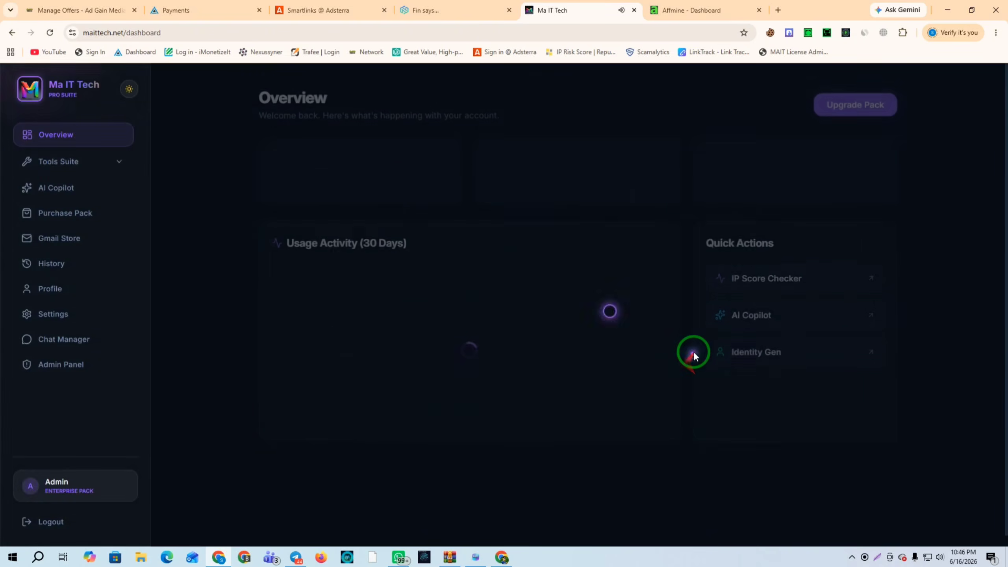
left_click(60, 161)
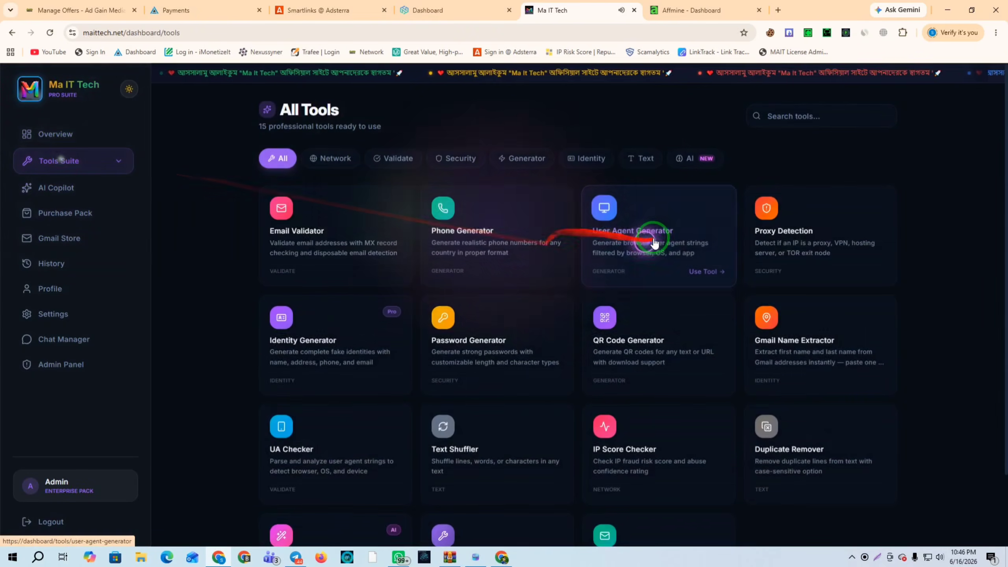
left_click(654, 243)
left_click(386, 230)
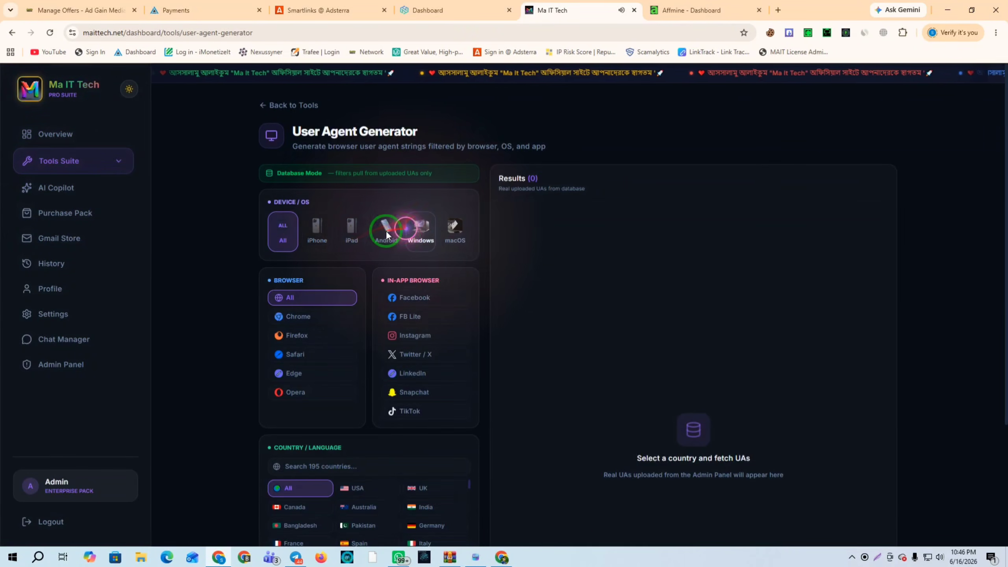
left_click(415, 299)
scroll(360, 311, "down", 4)
scroll(461, 325, "up", 2)
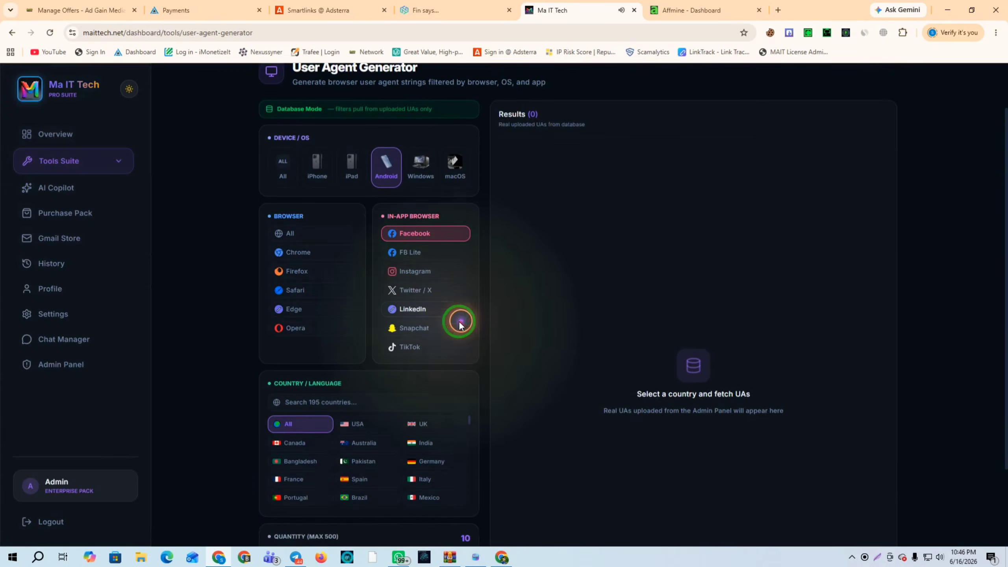
scroll(460, 325, "down", 2)
left_click(366, 501)
scroll(764, 282, "up", 3)
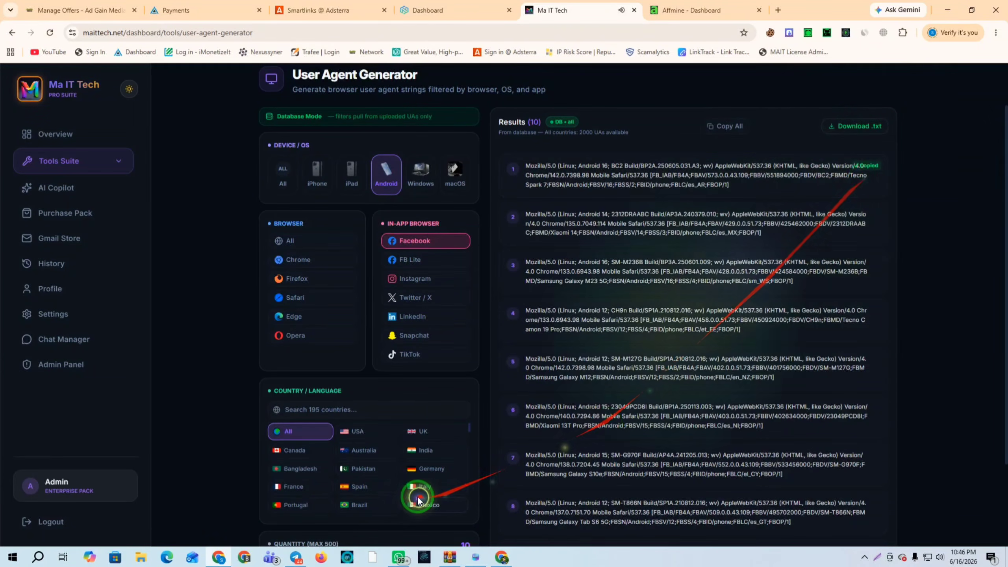
Replace the profile's user agent with the copied Facebook Android one
left_click(470, 558)
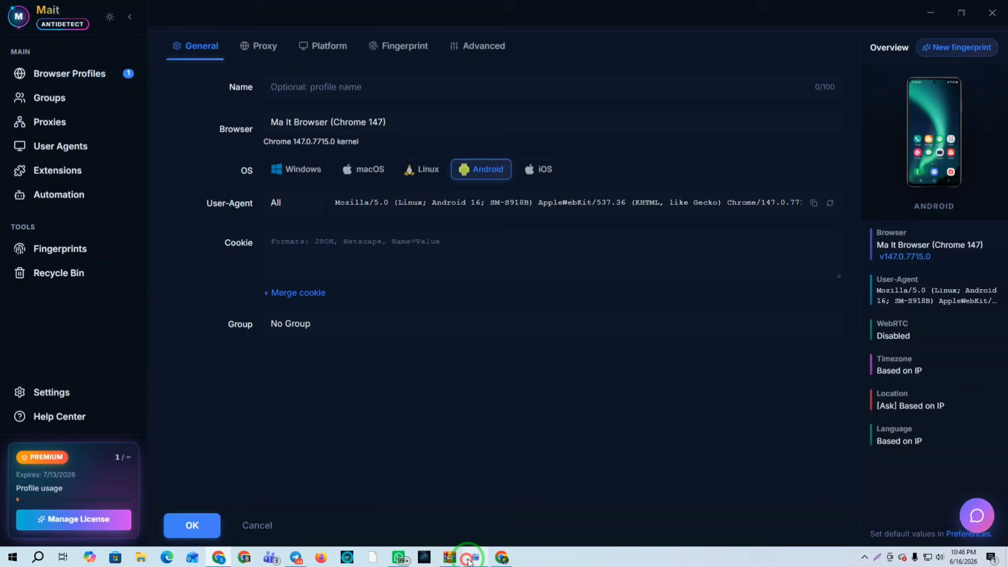
left_click(469, 202)
key("ctrl+a")
key("ctrl+v")
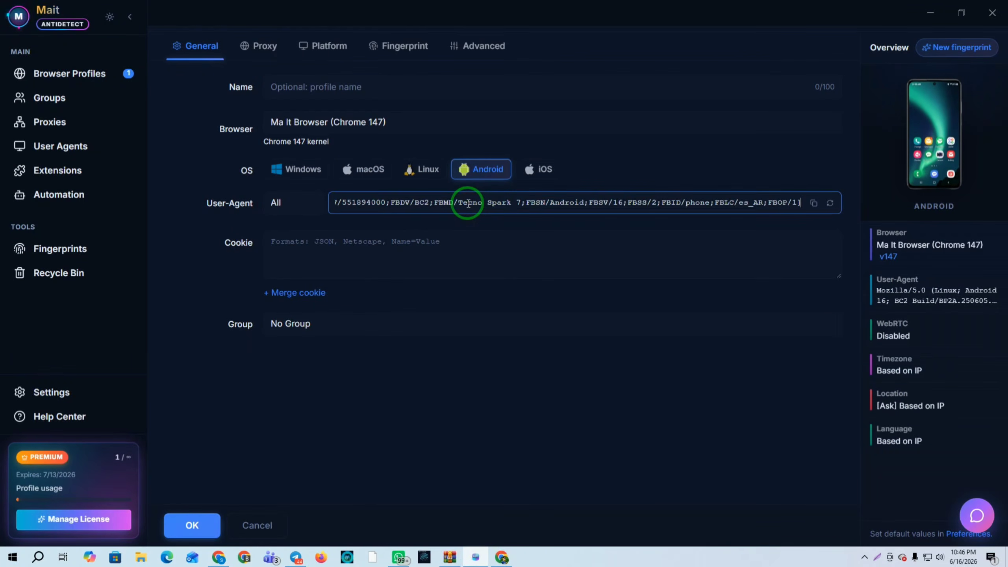
Paste the NodeMaven SOCKS5 proxy into Host, check it, then close the profile unsaved
left_click(262, 46)
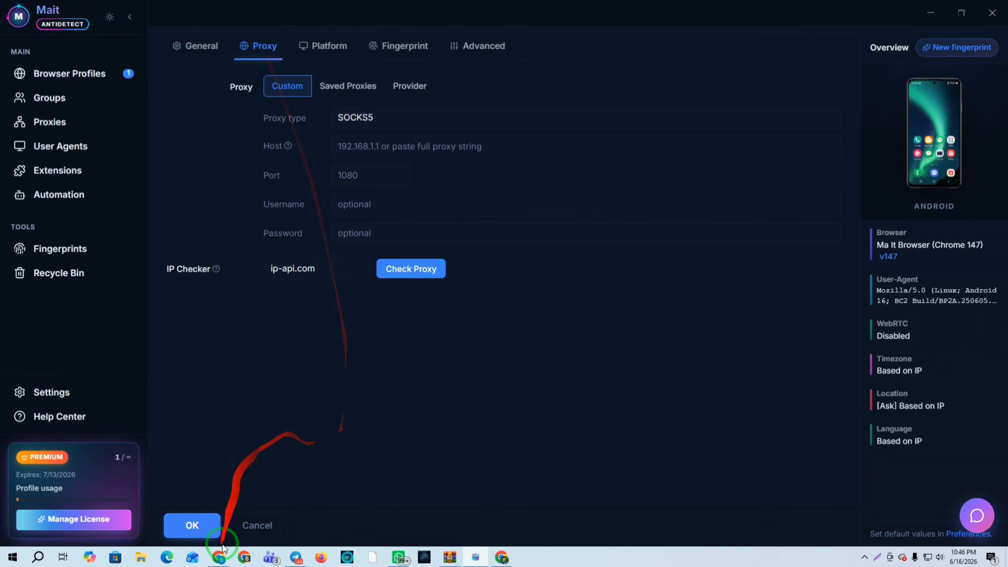
left_click(218, 557)
left_click(437, 8)
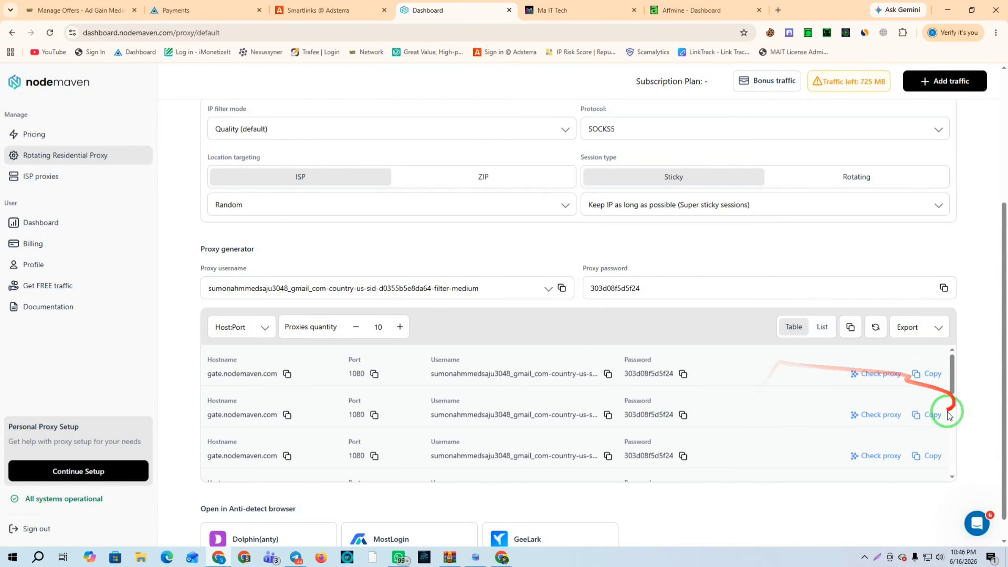
left_click(475, 558)
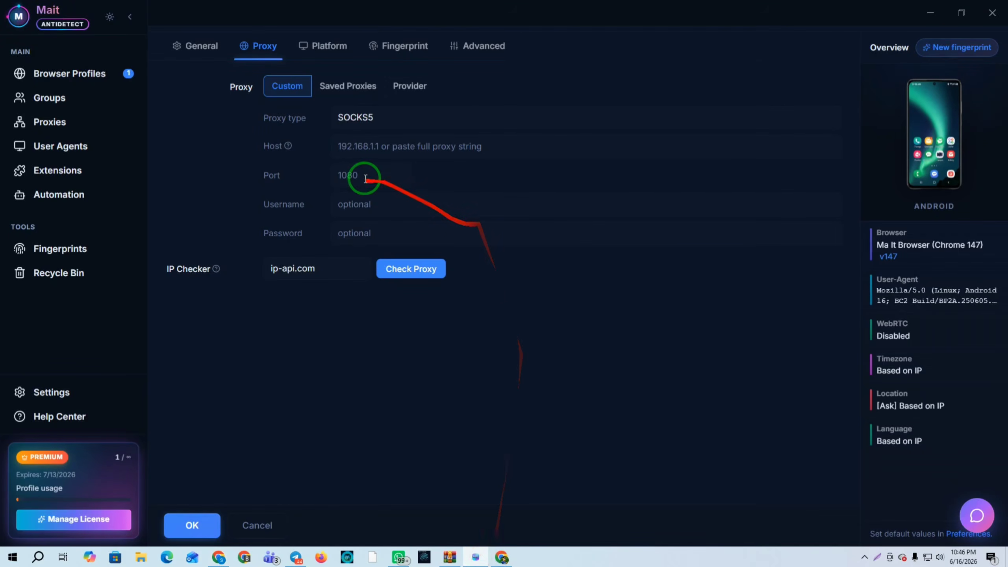
left_click(367, 152)
key("ctrl+v")
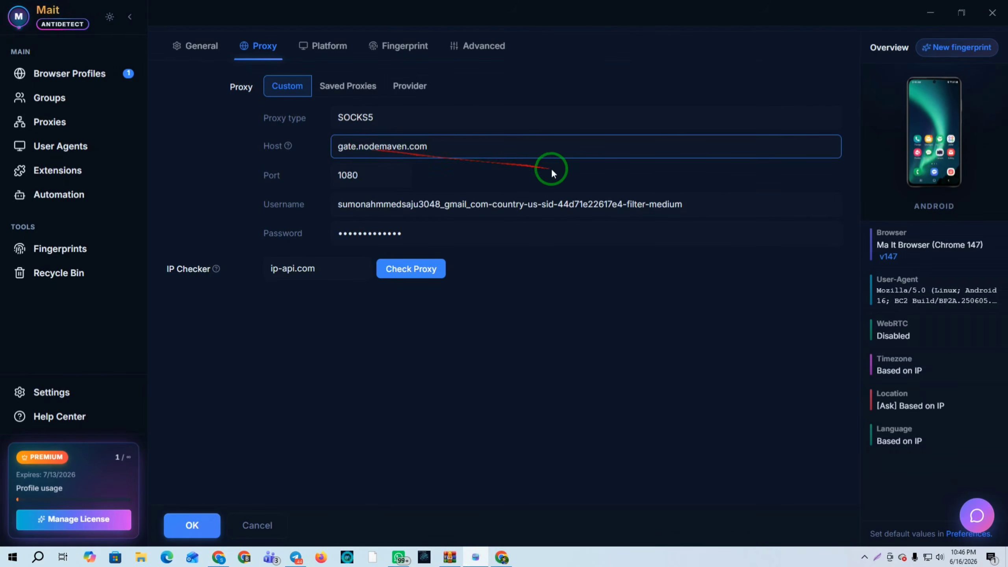
left_click(404, 276)
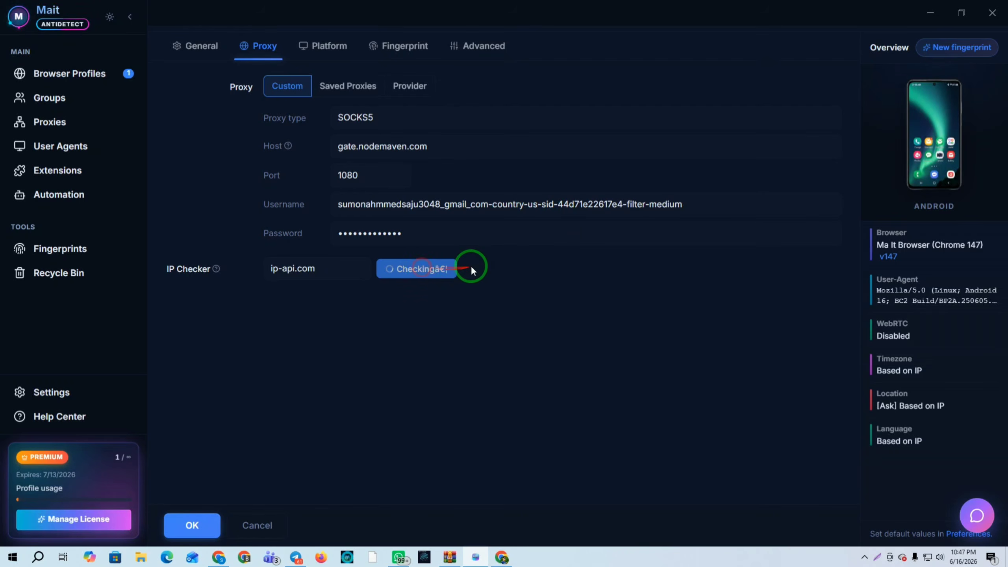
left_click(263, 531)
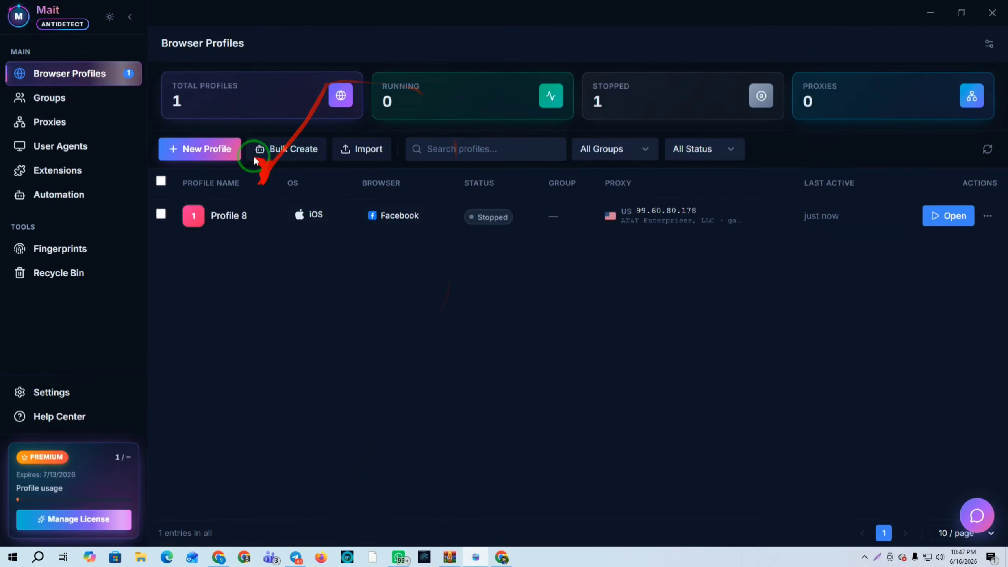
Start a new Android profile with the copied Facebook in-app user agent
left_click(204, 148)
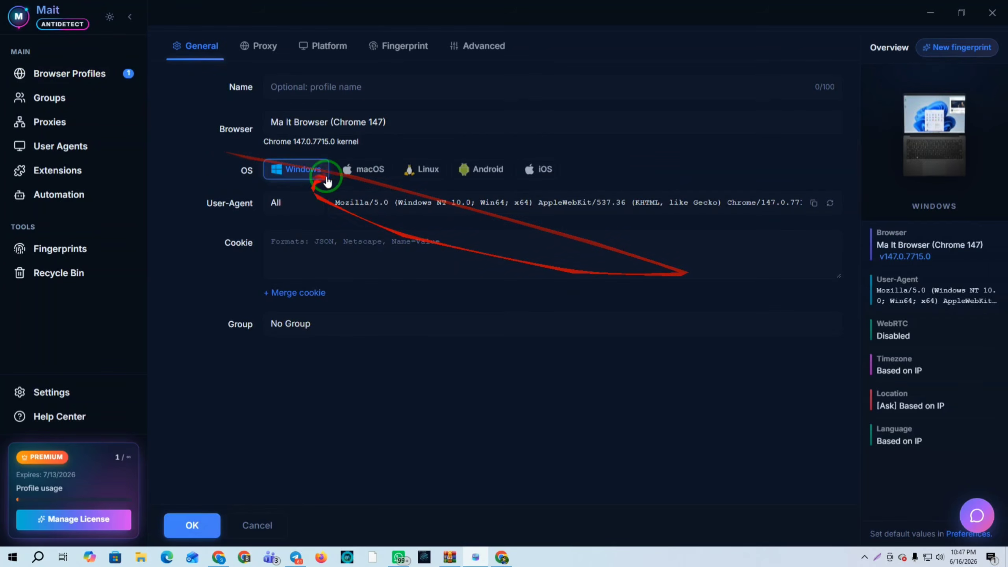
left_click(483, 170)
left_click(451, 204)
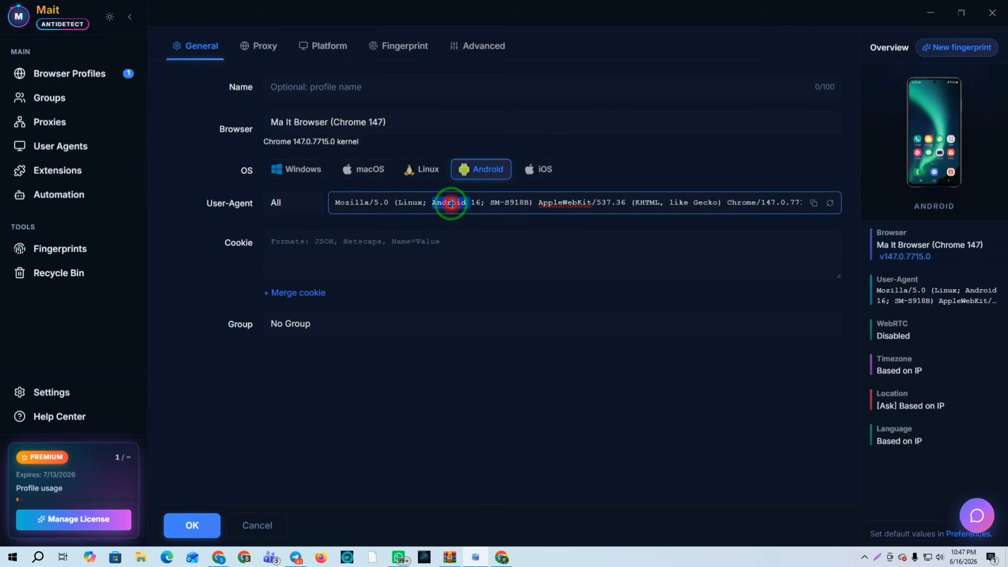
key("ctrl+a")
key("BackSpace")
key("super+v")
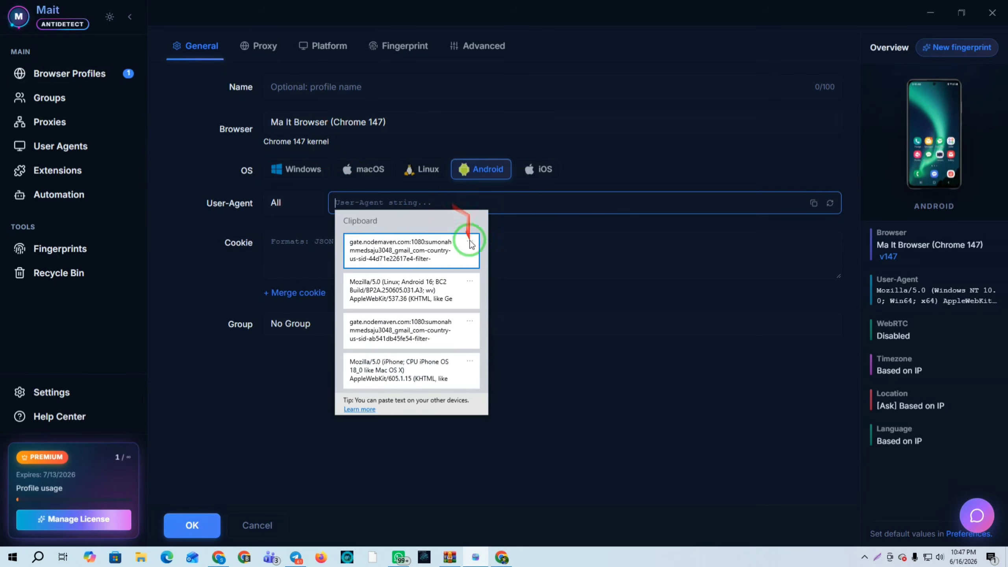
left_click(391, 294)
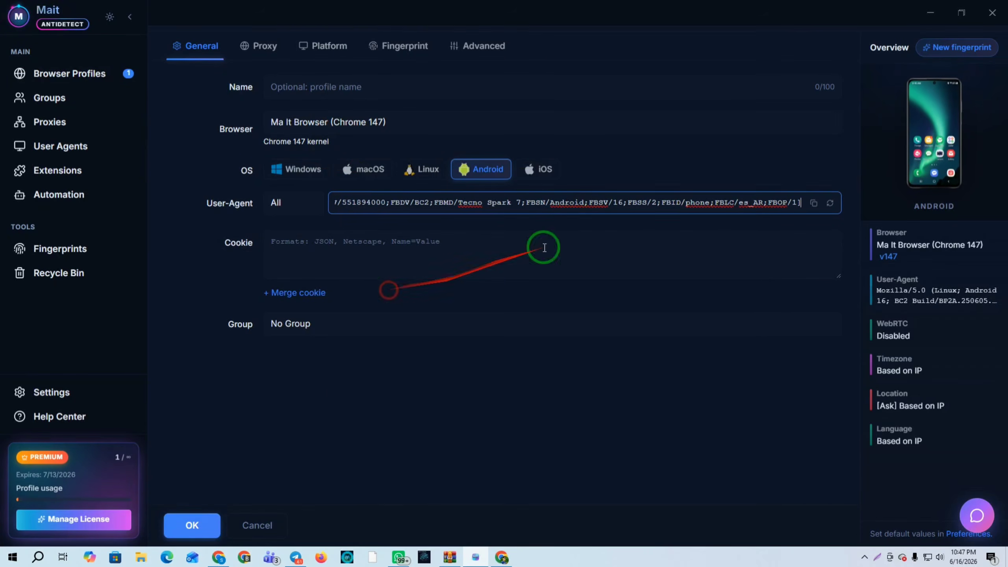
Add the third NodeMaven proxy, verify US IP 107.202.239.229, and save Profile 9
left_click(265, 44)
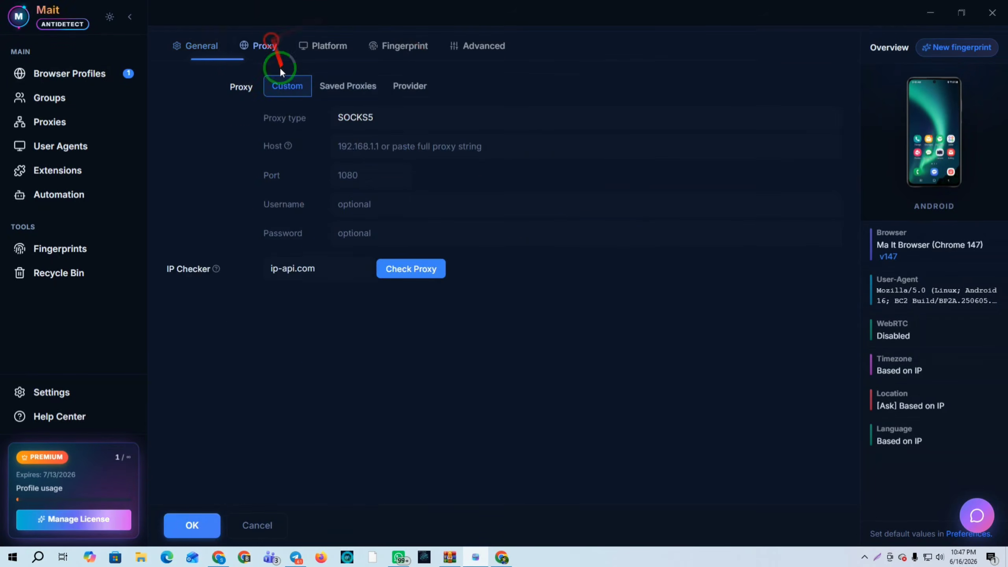
left_click(219, 558)
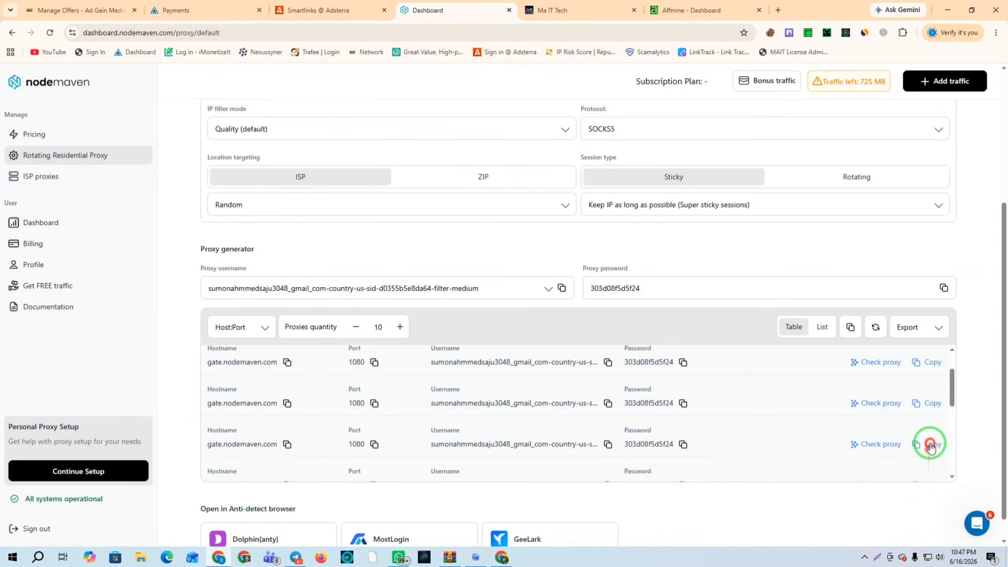
left_click(931, 445)
left_click(476, 557)
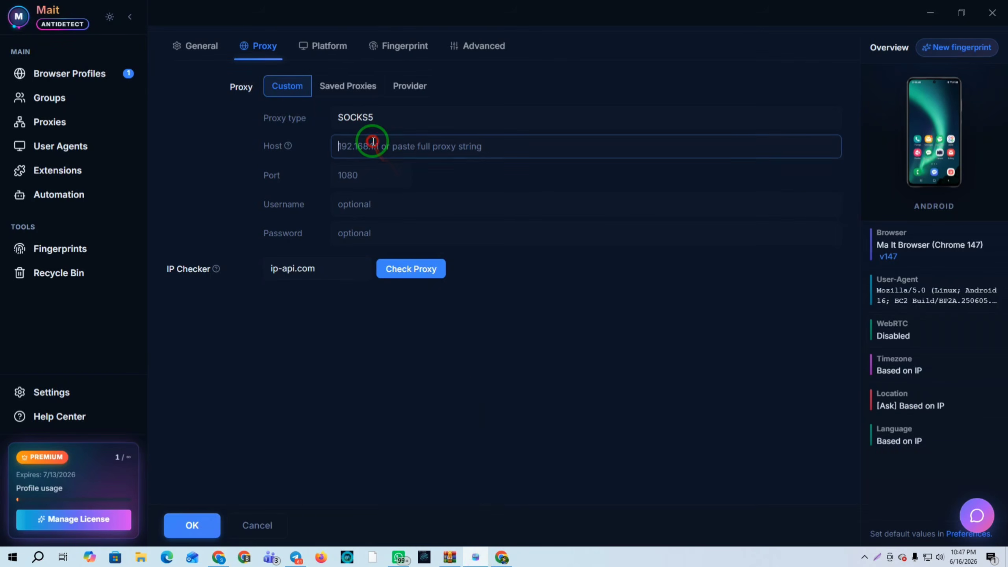
key("ctrl+v")
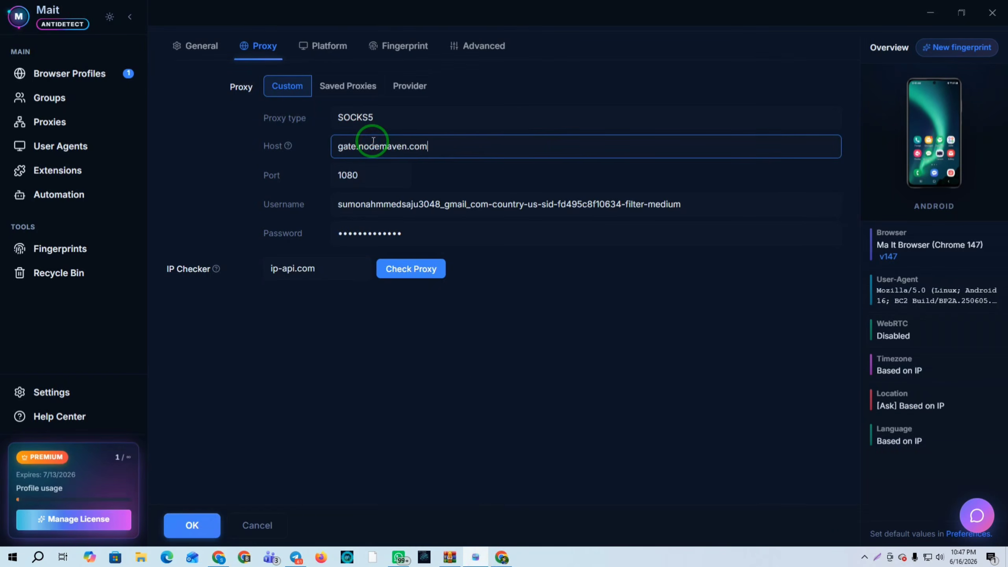
left_click(400, 275)
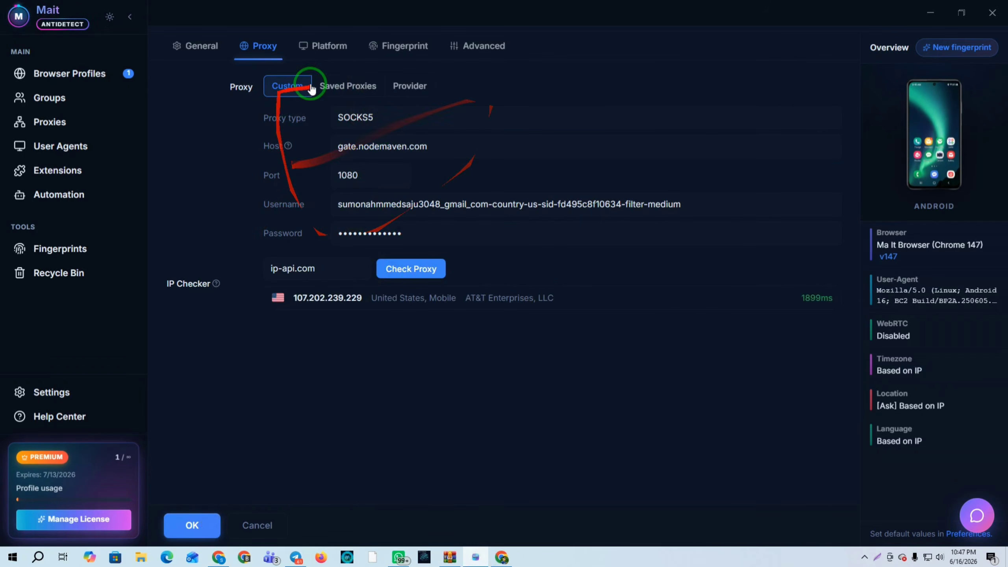
left_click(415, 52)
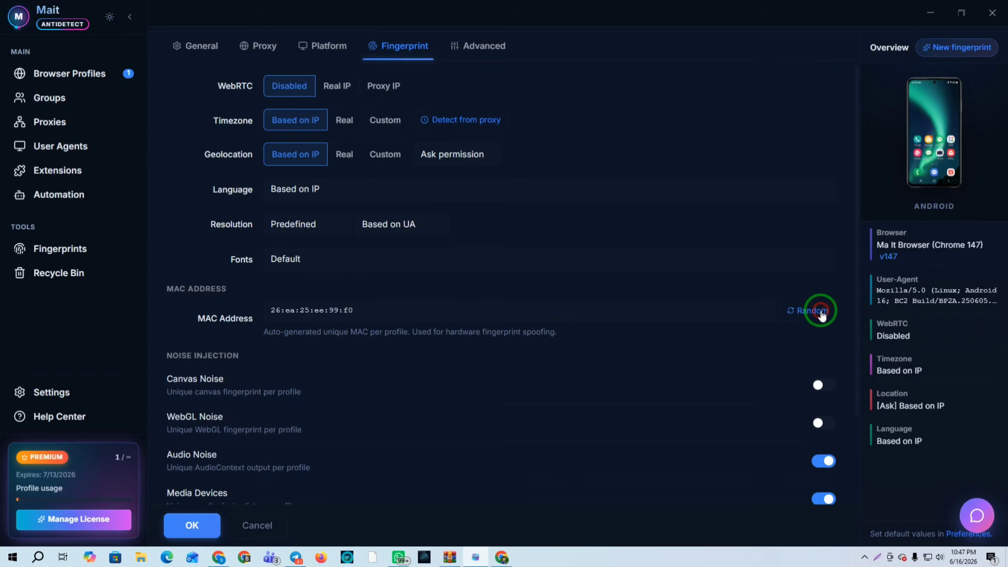
left_click(193, 526)
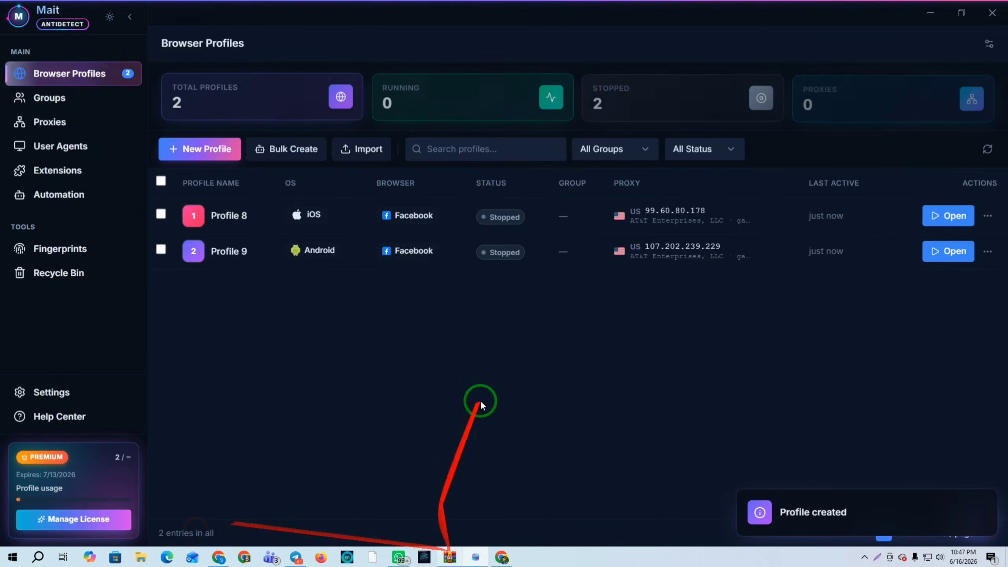
Launch Profile 9 and arrange the Profile 8 and Profile 9 launcher windows side by side
left_click(926, 245)
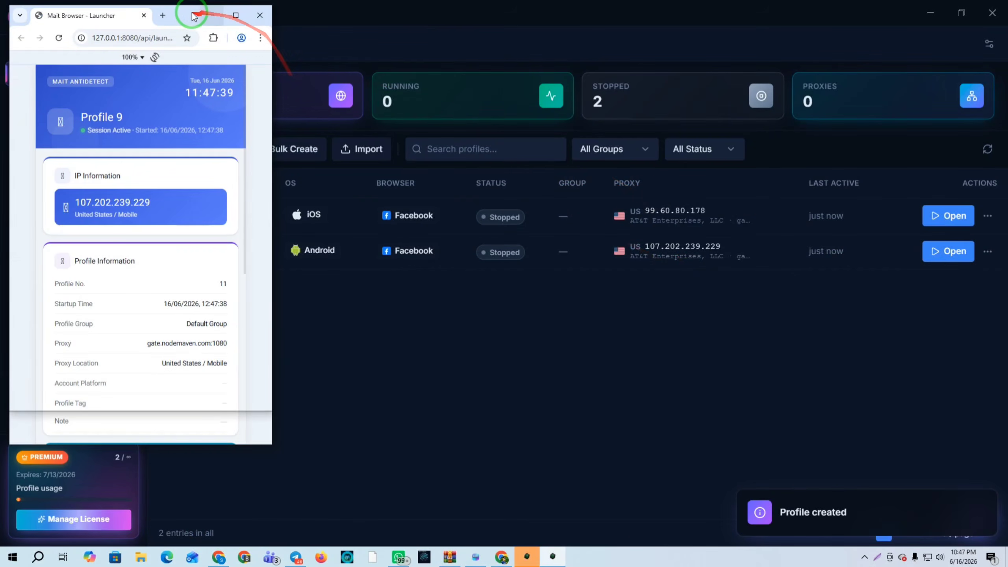
left_click_drag(194, 16, 501, 32)
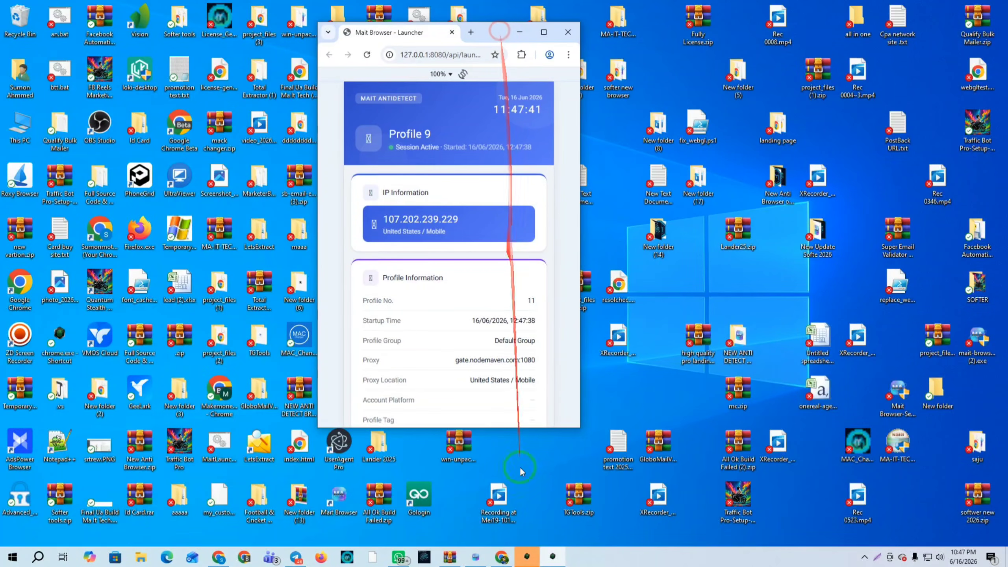
left_click(552, 556)
left_click(533, 553)
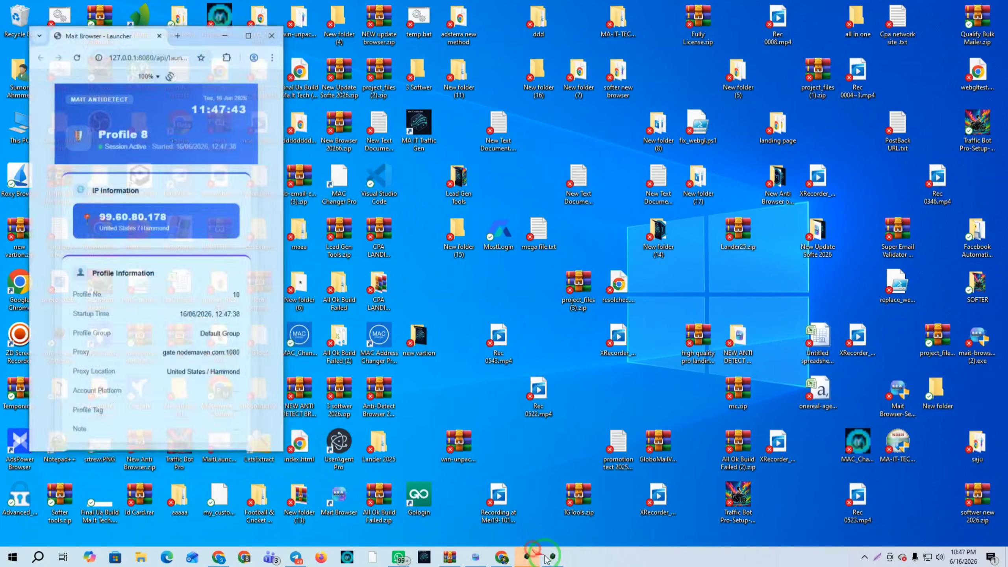
left_click(504, 558)
left_click(474, 561)
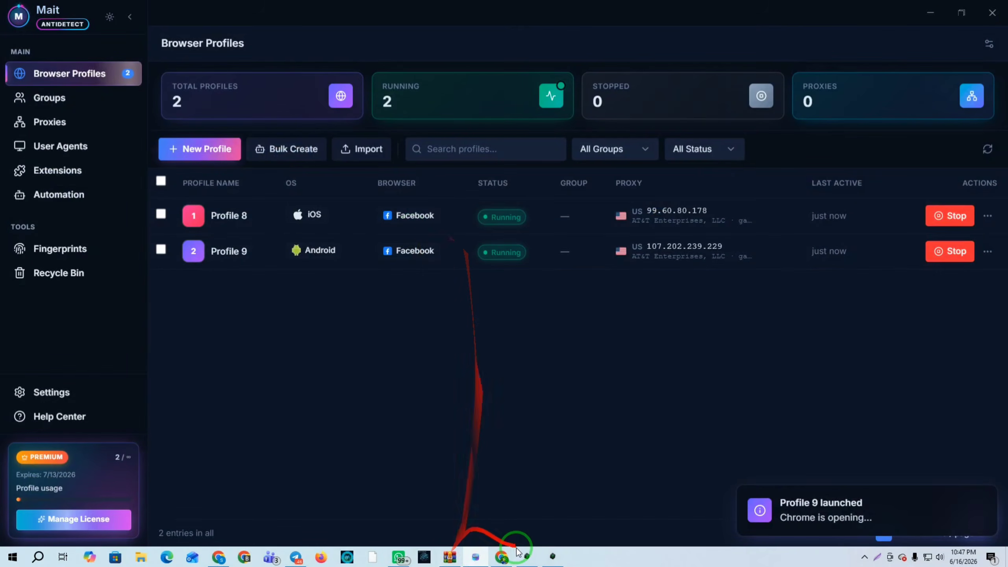
left_click(529, 558)
left_click(561, 561)
left_click_drag(491, 35, 464, 34)
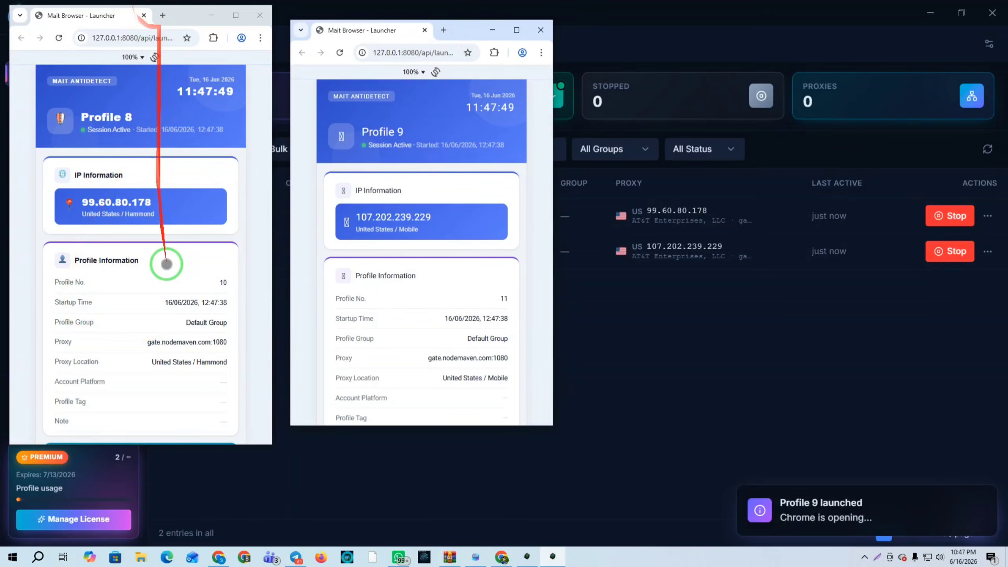
scroll(169, 278, "down", 5)
scroll(179, 280, "up", 5)
scroll(435, 282, "down", 5)
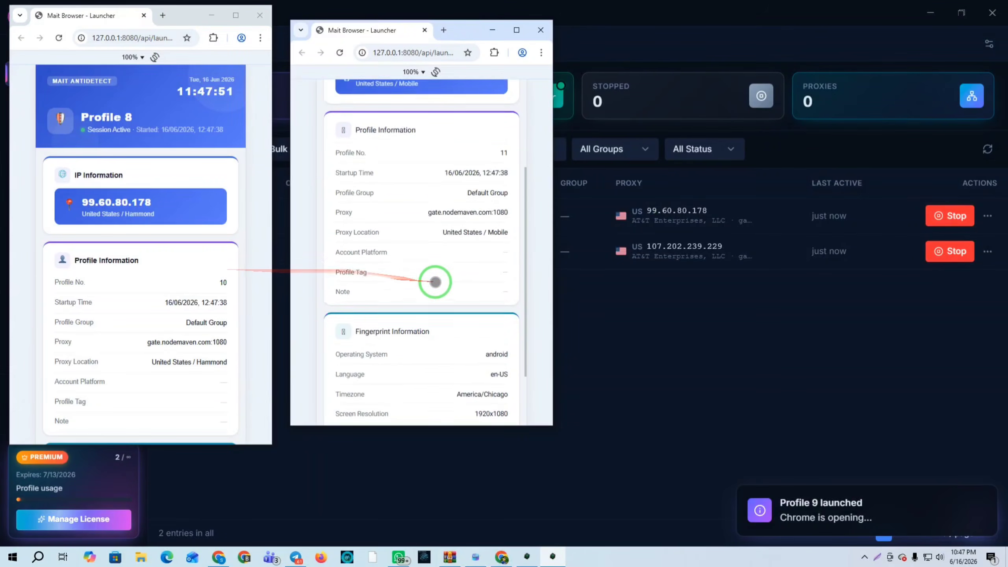
scroll(435, 283, "up", 5)
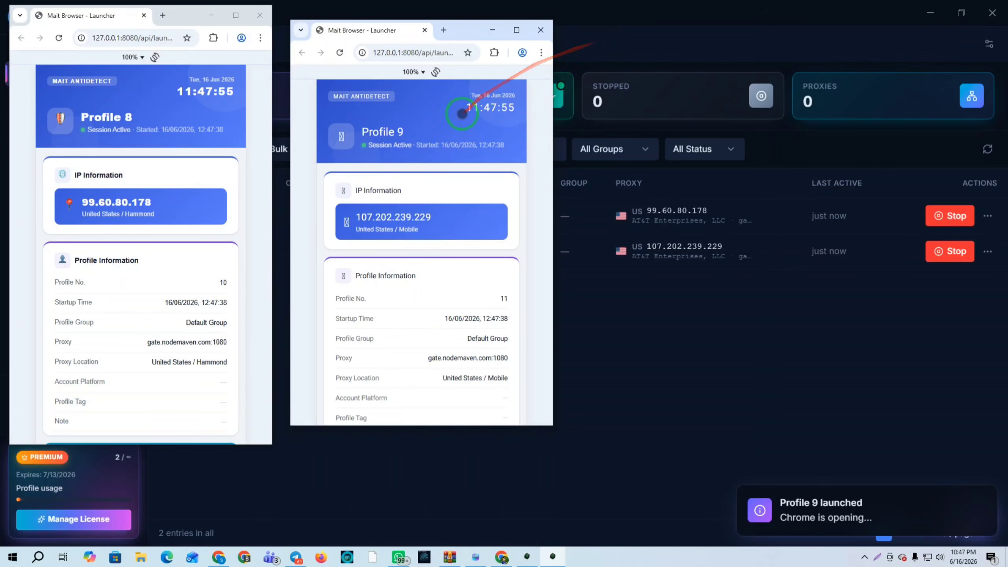
Close both launcher windows and delete Profile 8 and Profile 9 together
left_click(521, 36)
left_click(261, 13)
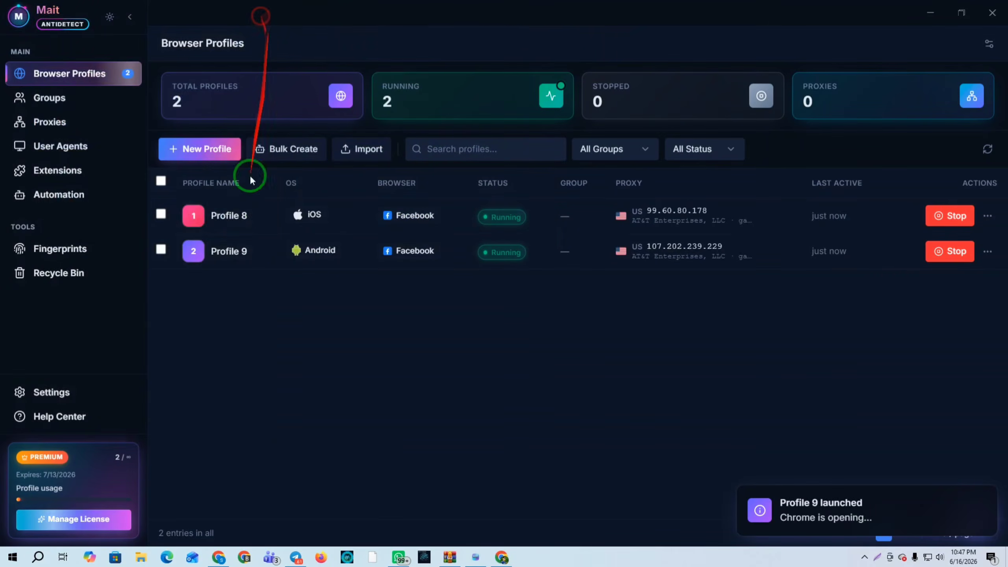
left_click(160, 182)
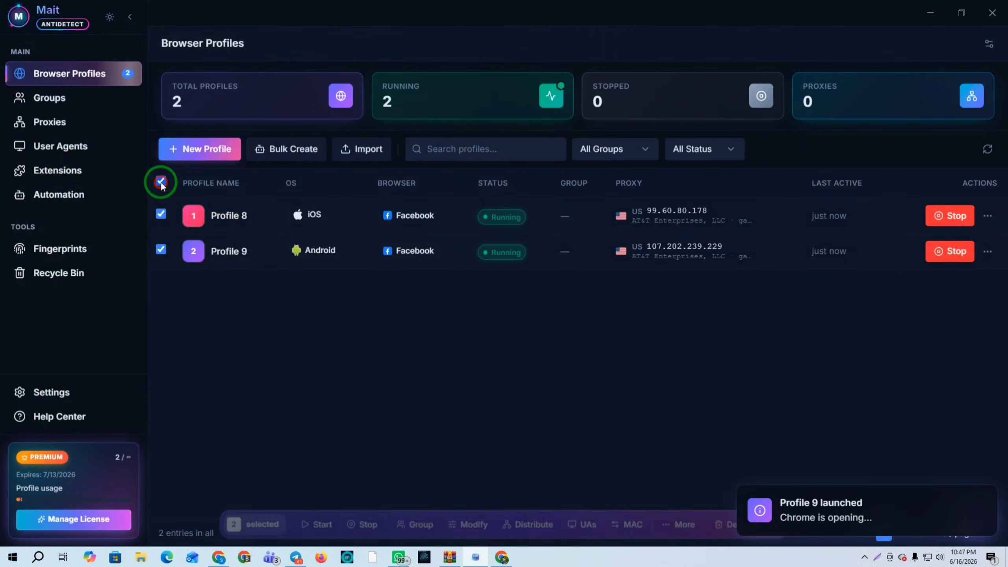
left_click(984, 502)
left_click(751, 516)
left_click(597, 329)
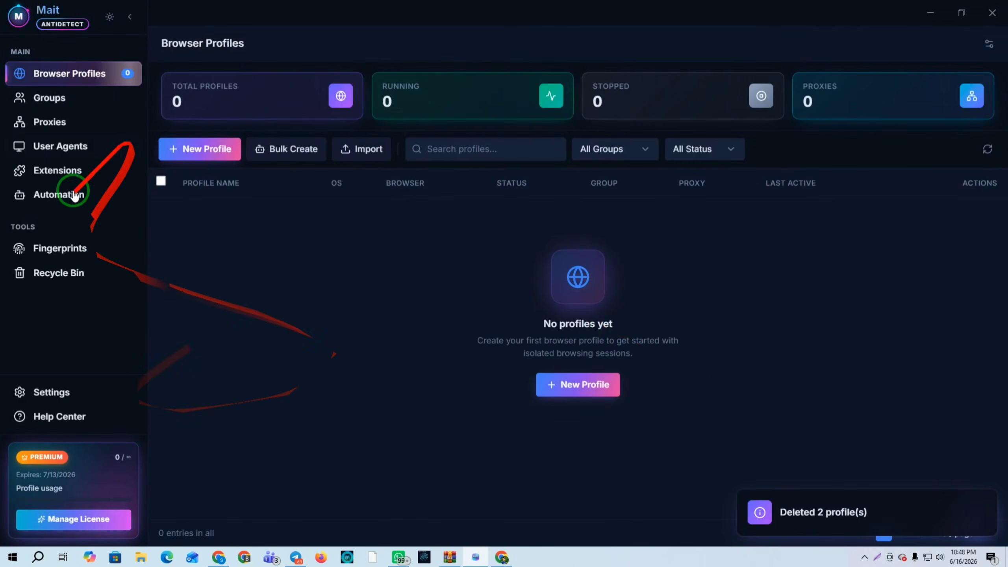
left_click(53, 393)
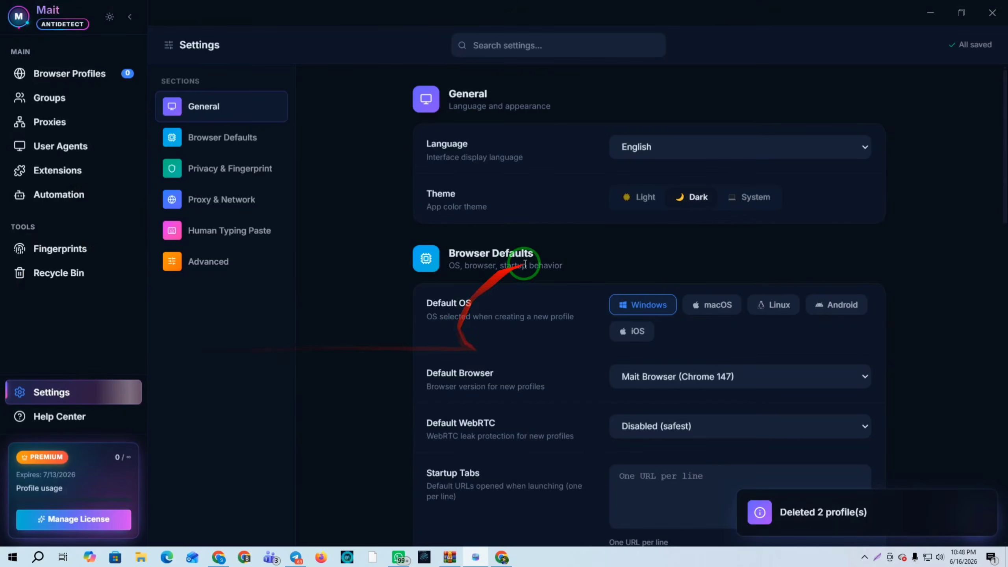
Toggle the theme to light and back to dark, and human typing paste off and on
left_click(635, 198)
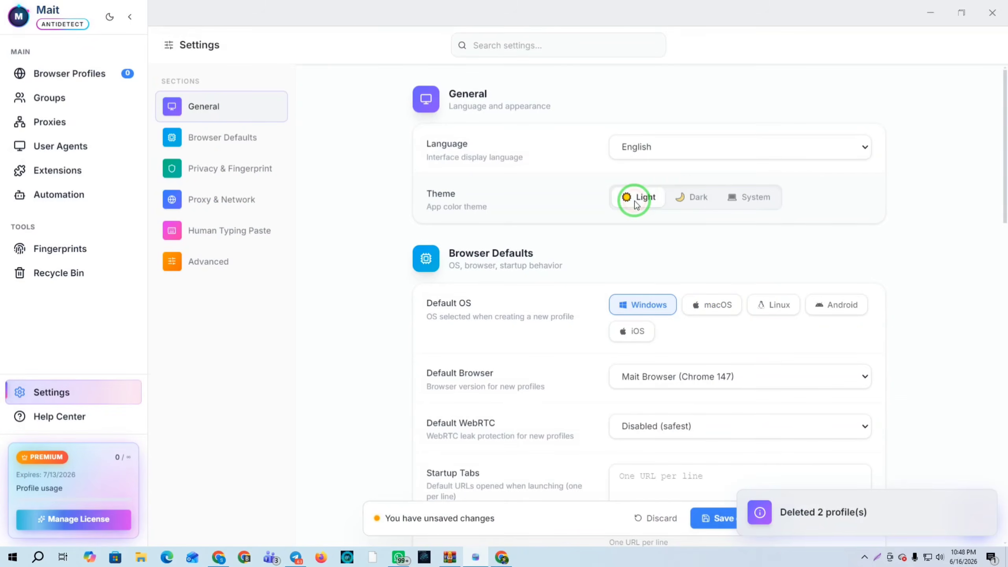
left_click(691, 197)
scroll(832, 477, "down", 1)
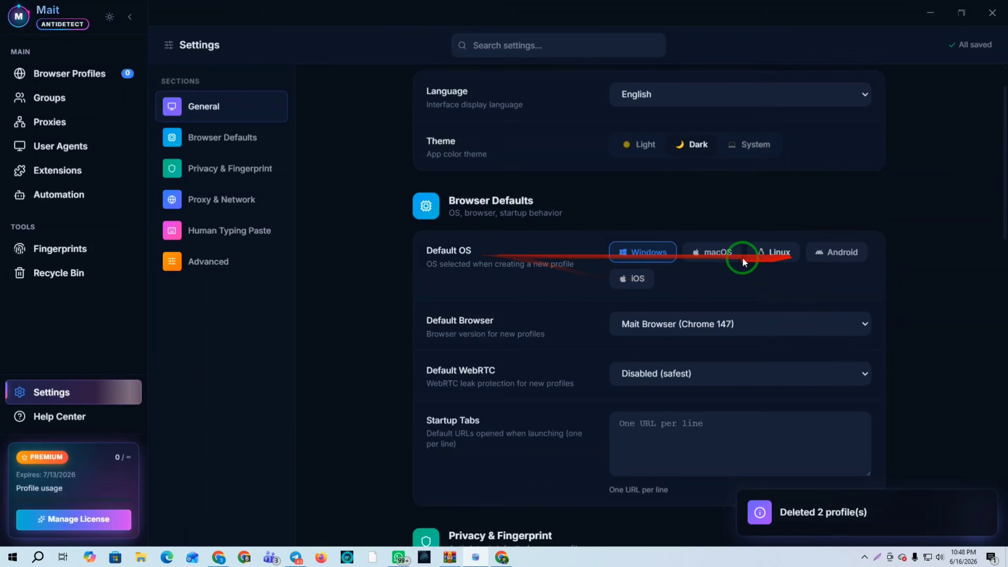
scroll(643, 252, "down", 1)
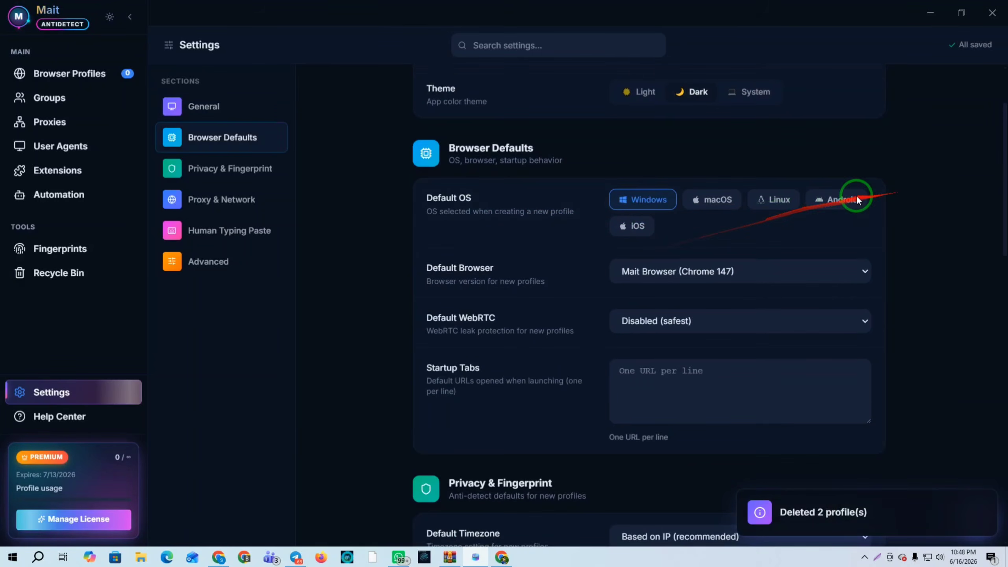
scroll(672, 226, "down", 10)
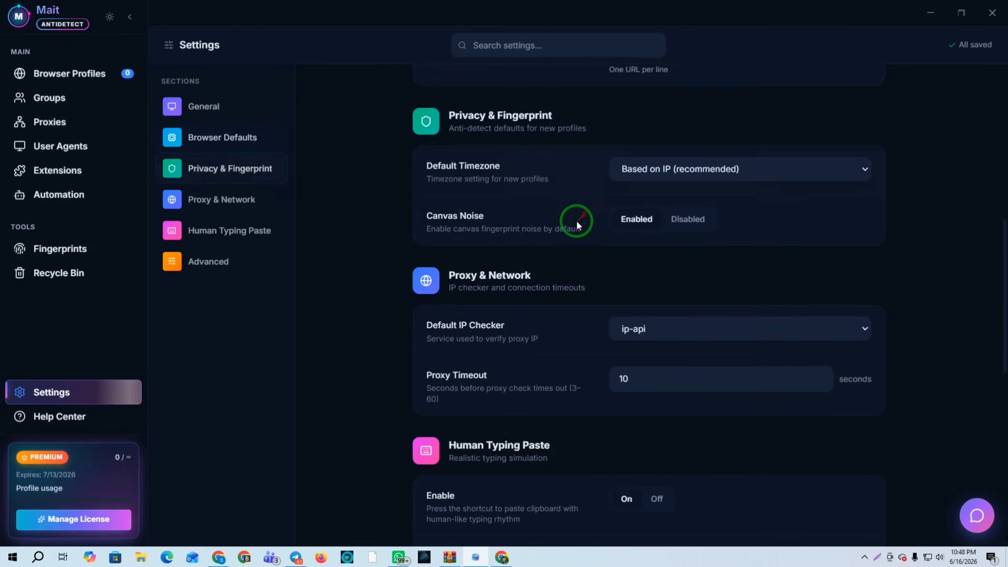
scroll(541, 264, "down", 2)
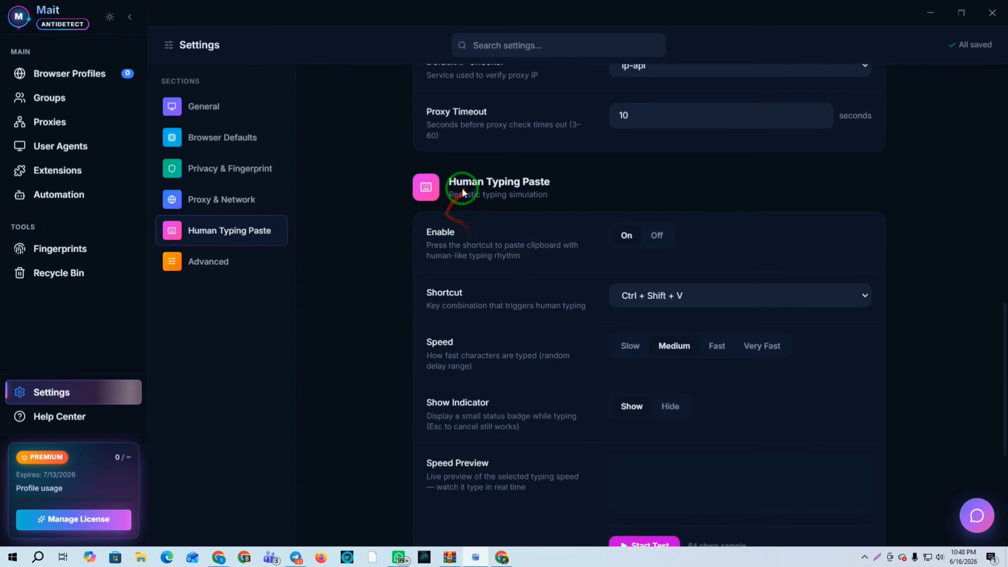
left_click(657, 235)
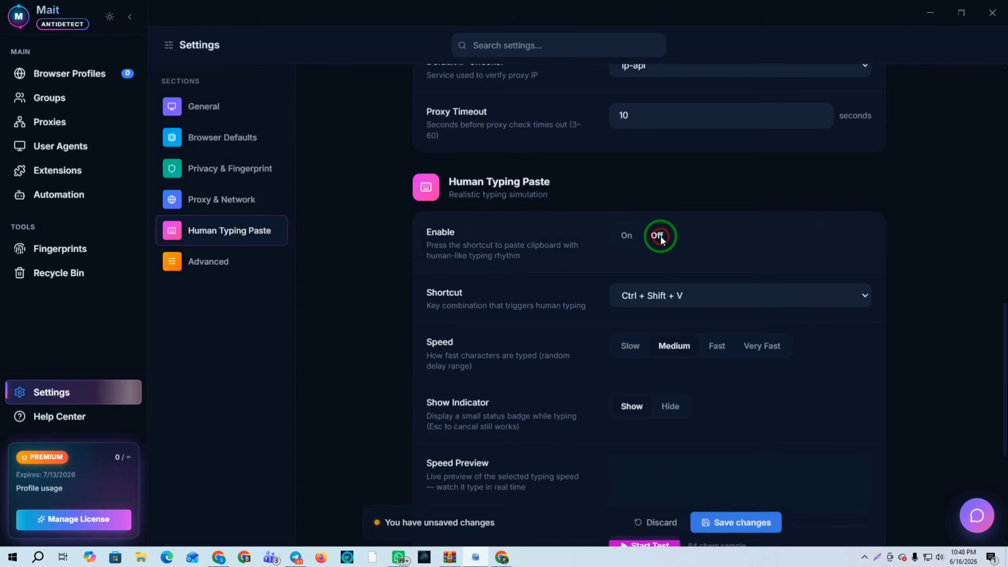
left_click(623, 236)
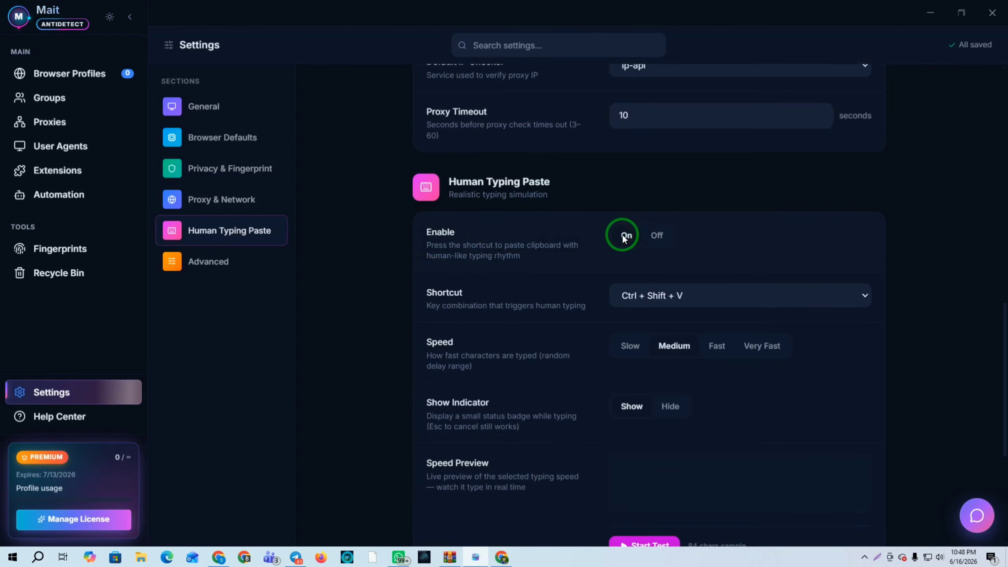
left_click(708, 295)
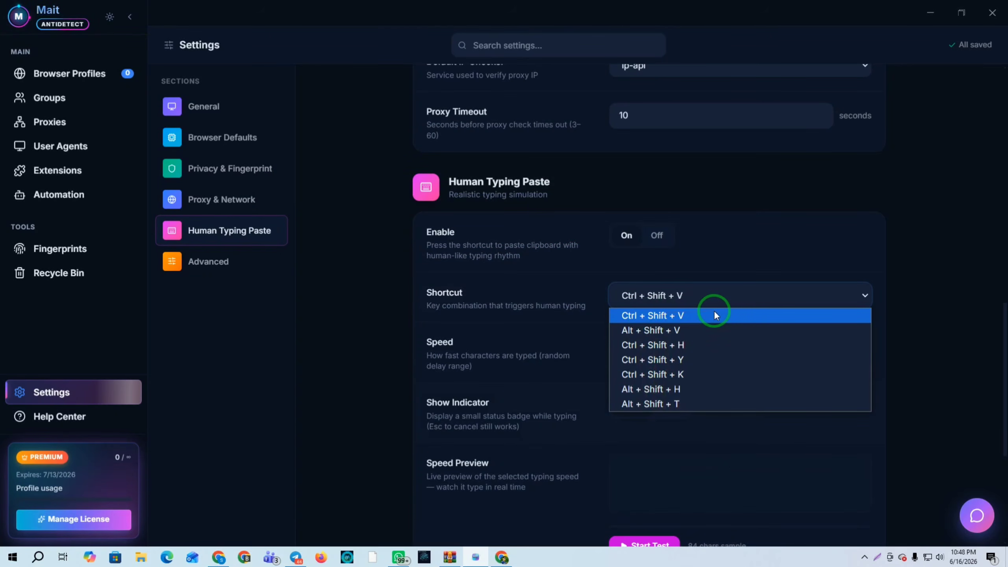
left_click(661, 319)
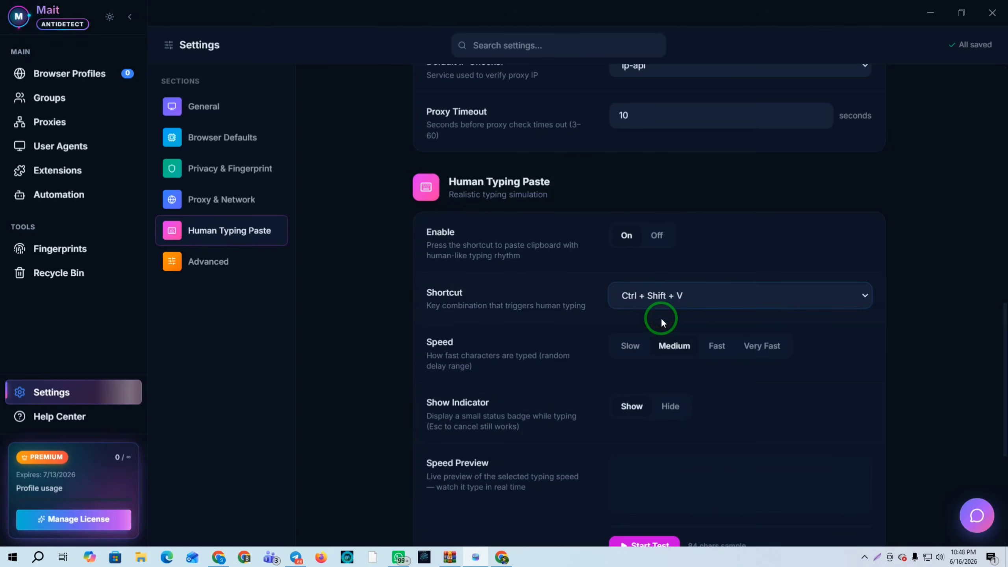
Try Fast and Slow typing speeds, leaving it at Medium, then scroll to Startup Tabs
scroll(711, 278, "down", 1)
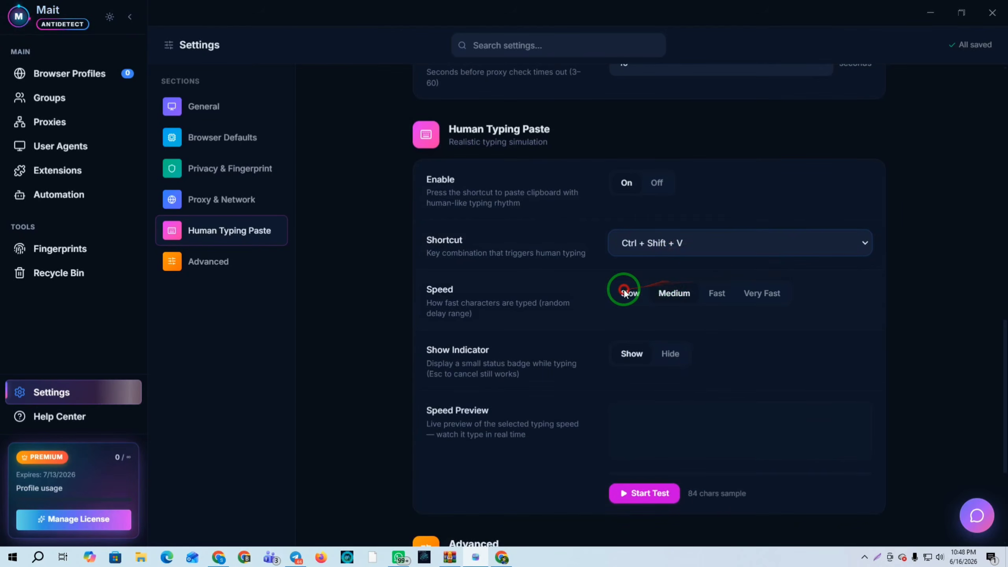
left_click(676, 293)
left_click(726, 293)
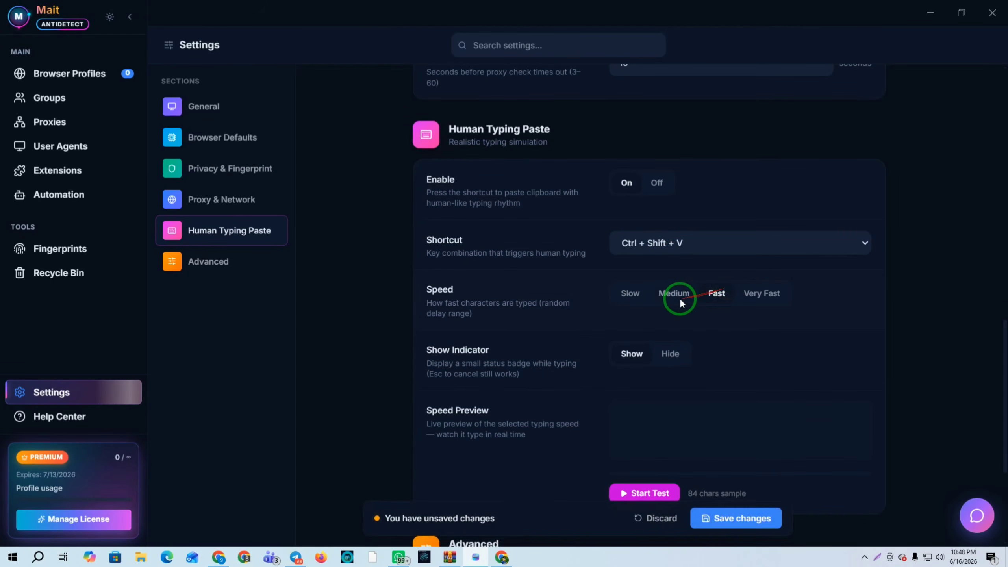
left_click(680, 301)
left_click(629, 295)
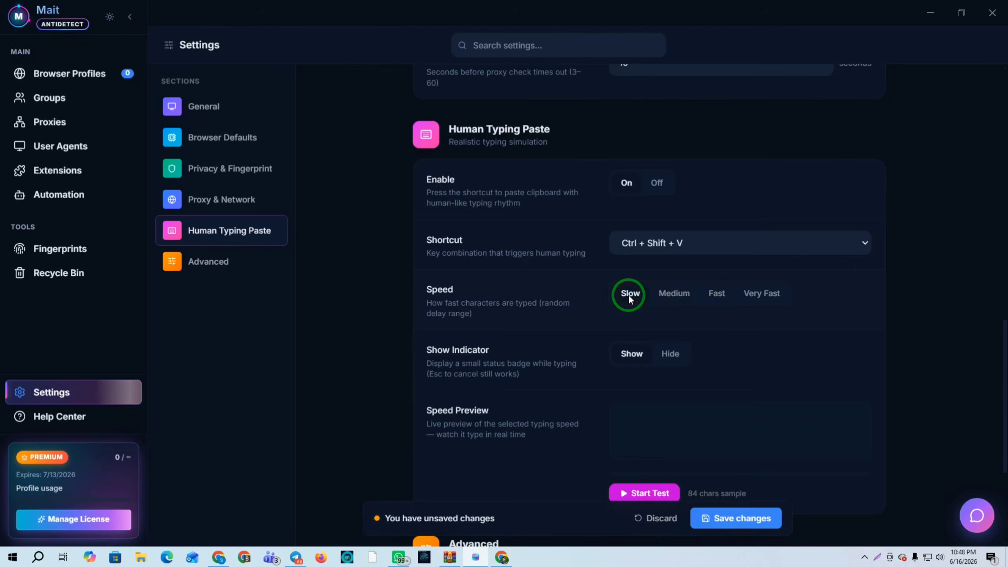
left_click(683, 287)
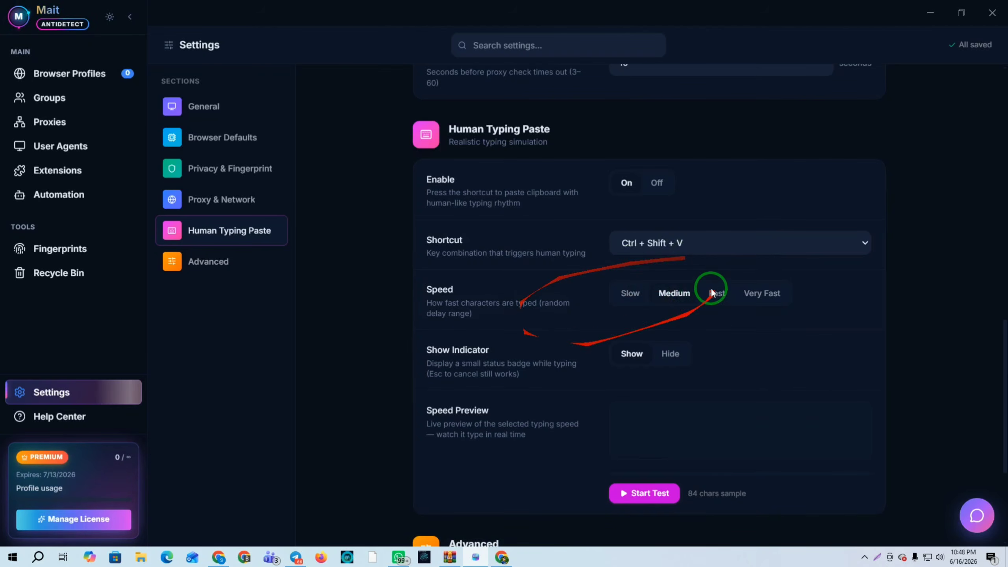
scroll(655, 278, "down", 4)
scroll(705, 397, "down", 1)
scroll(699, 401, "up", 3)
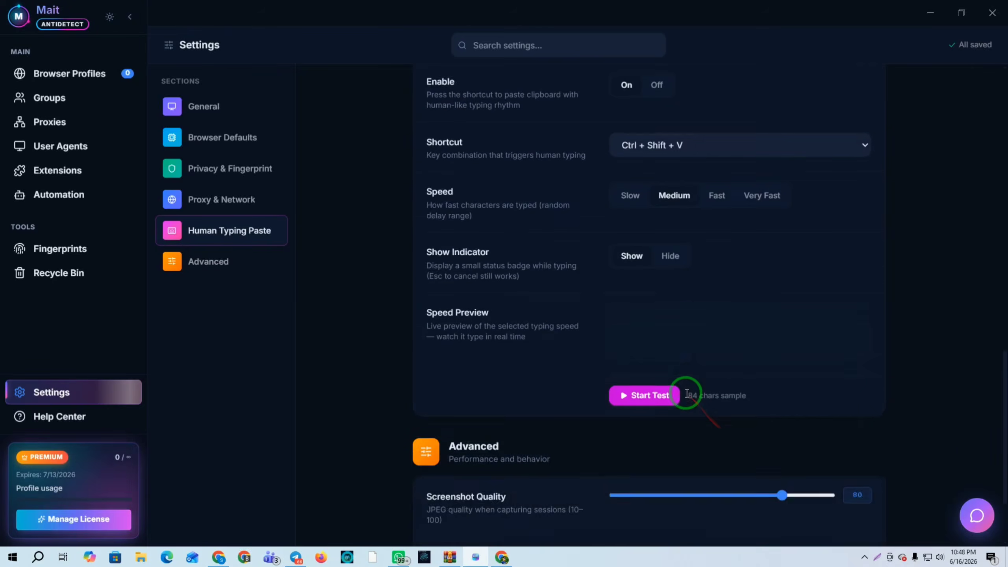
scroll(686, 387, "up", 10)
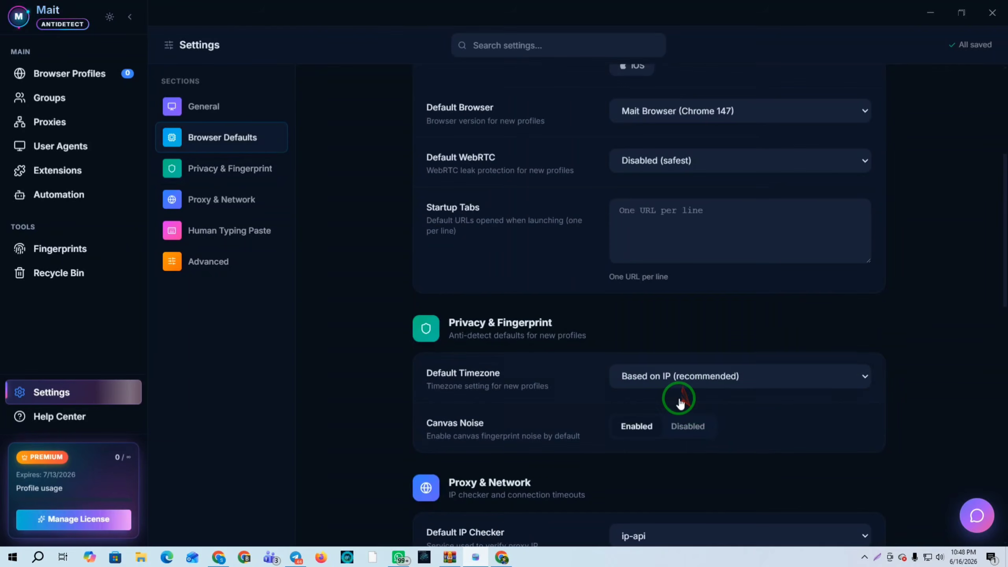
scroll(679, 402, "up", 1)
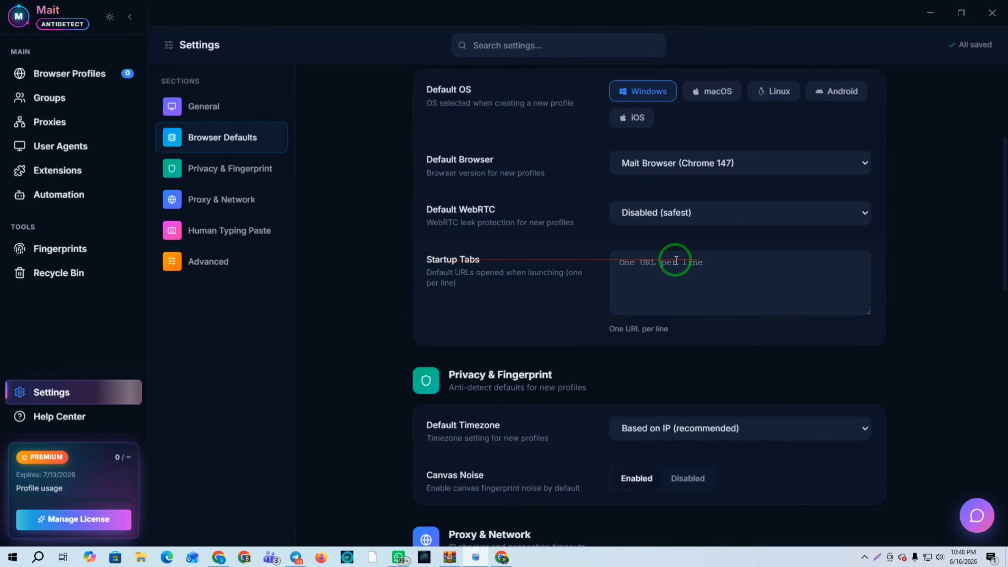
Search Google for 'whoer', open the whoer.net IP-check page, and select its address
left_click(218, 557)
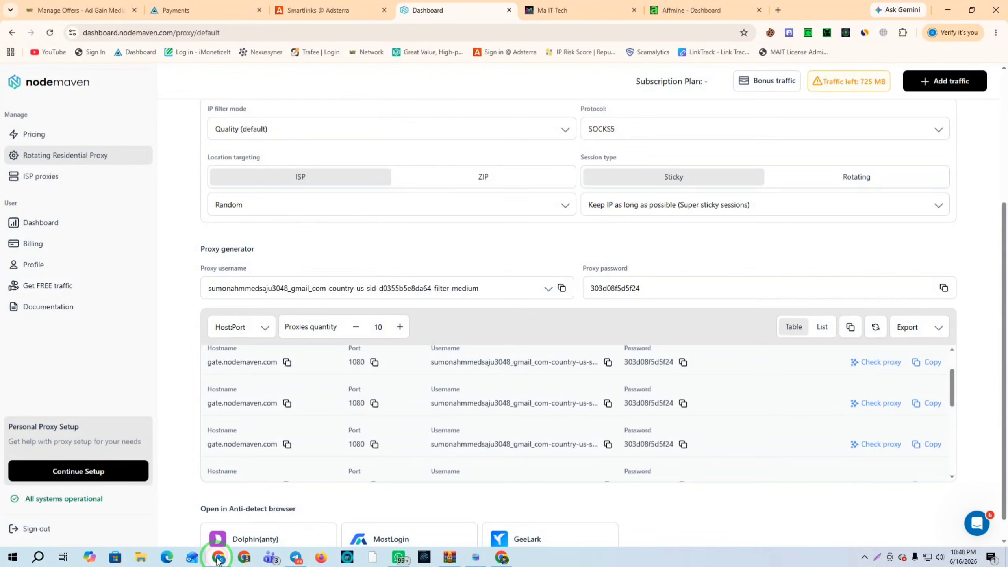
left_click(777, 10)
left_click(336, 31)
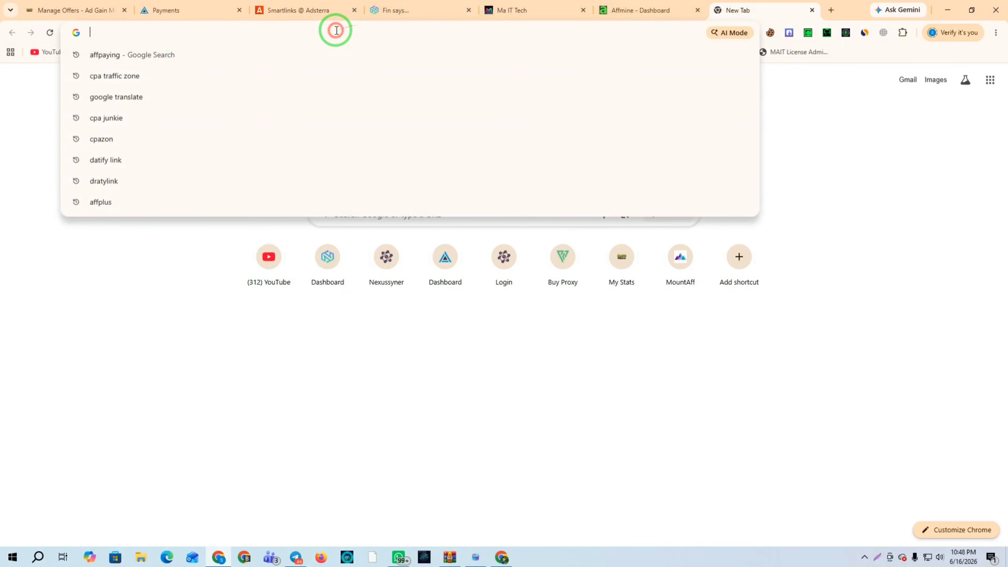
type("whoer ip")
left_click(225, 69)
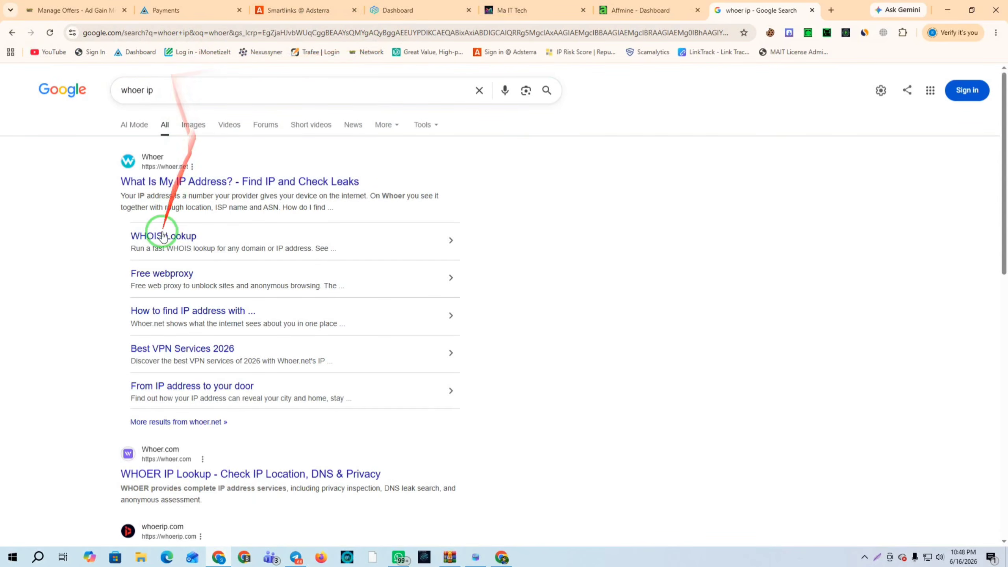
left_click(151, 183)
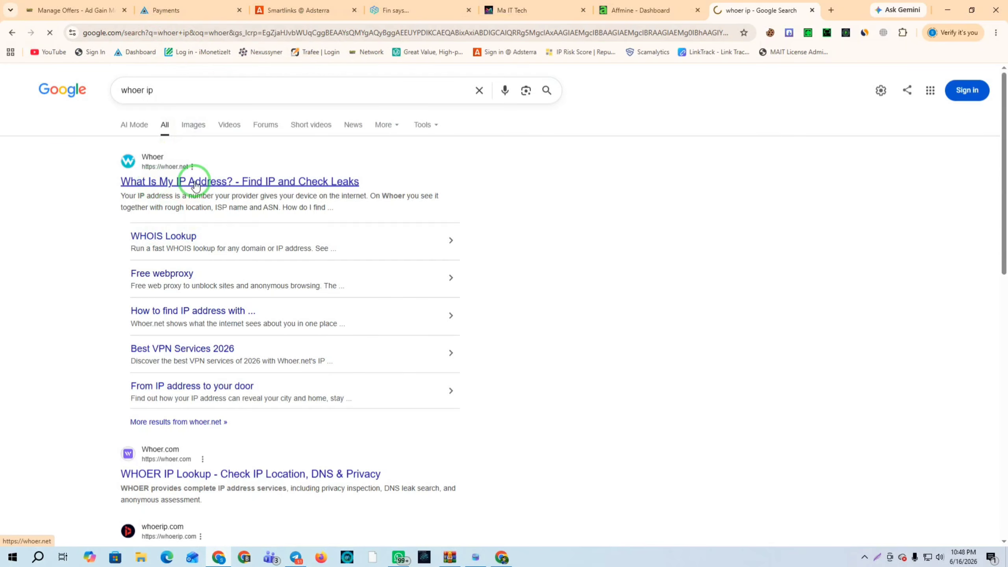
left_click(128, 33)
key("ctrl+c")
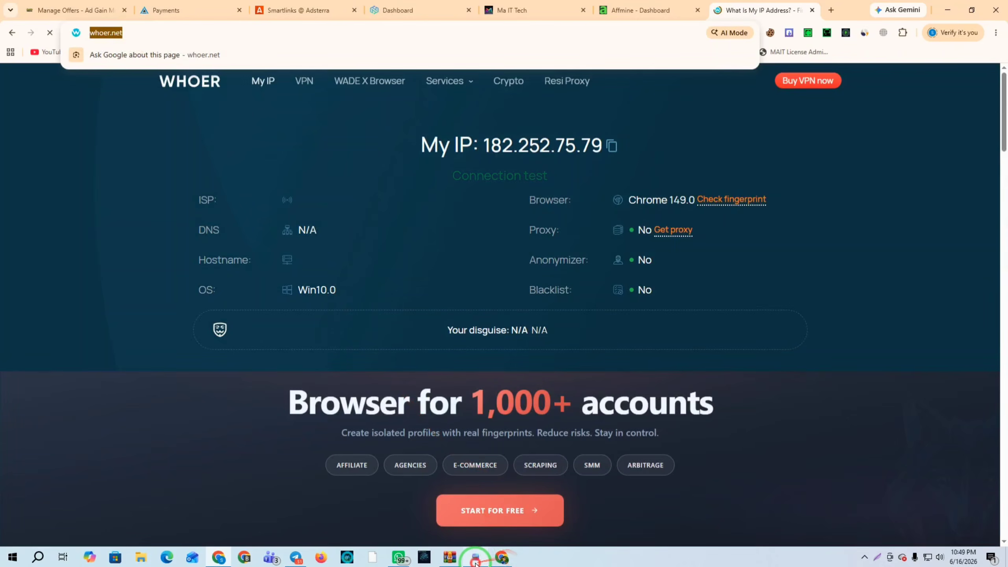
left_click(475, 558)
key("ctrl+v")
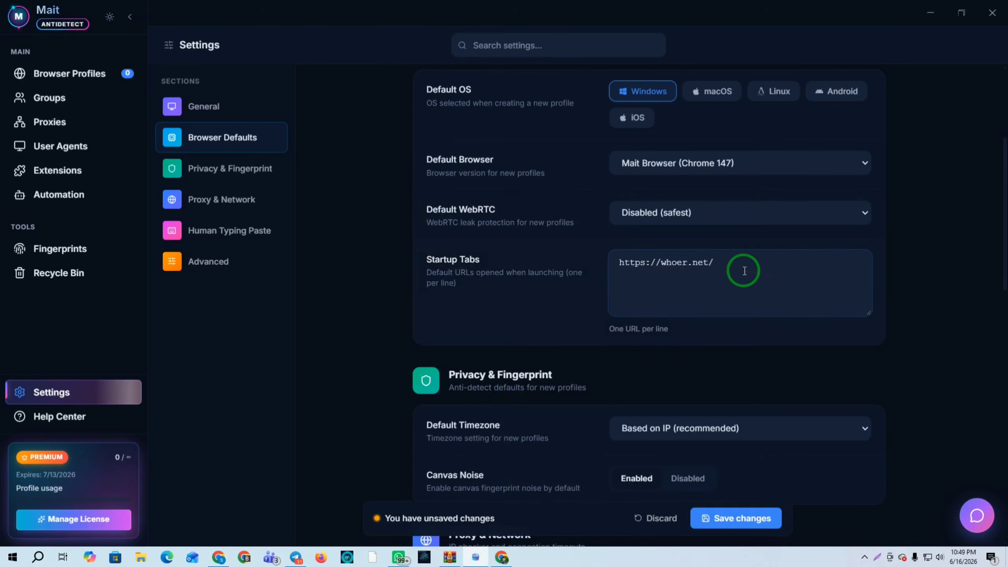
key("Return")
key("super+v")
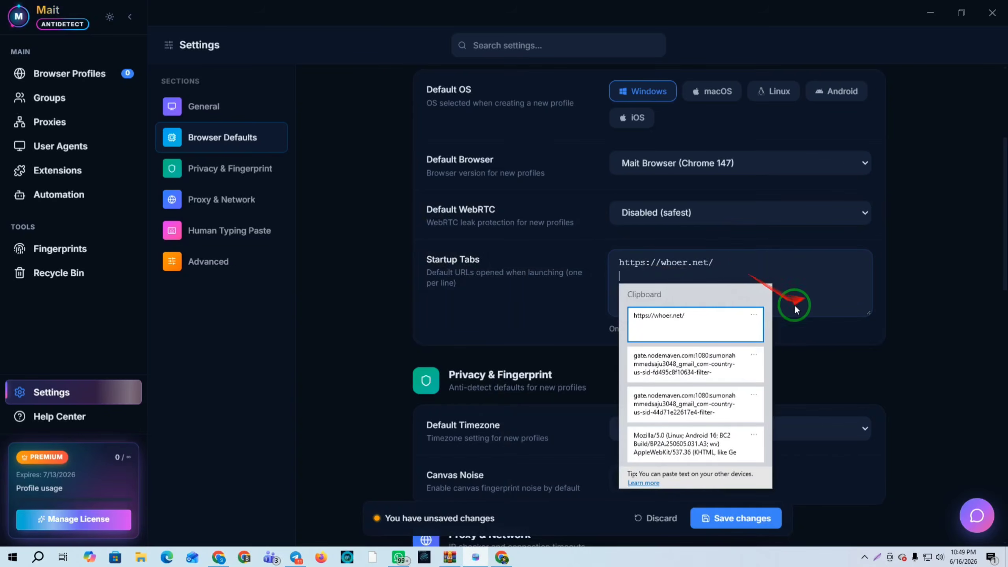
scroll(724, 378, "down", 6)
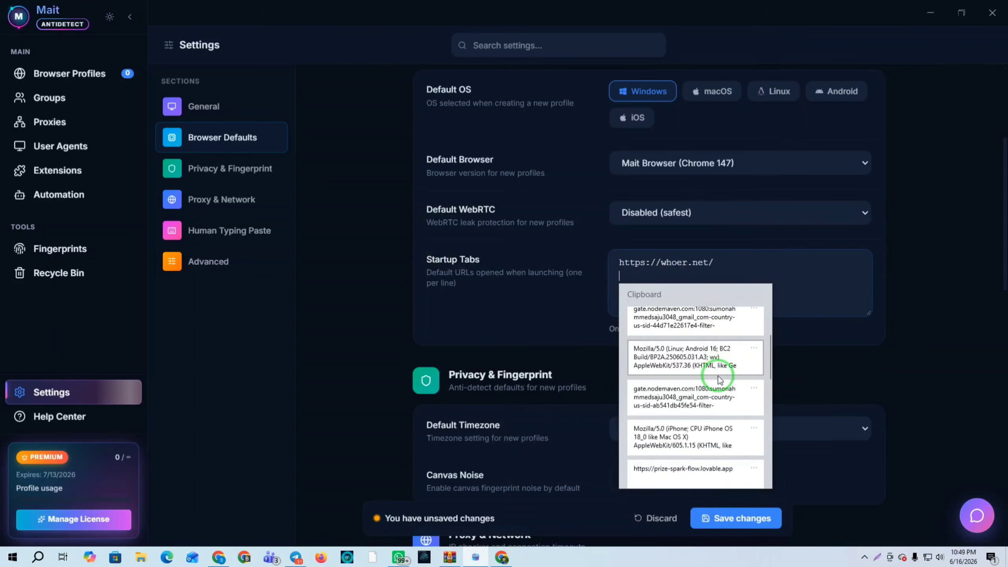
left_click(680, 400)
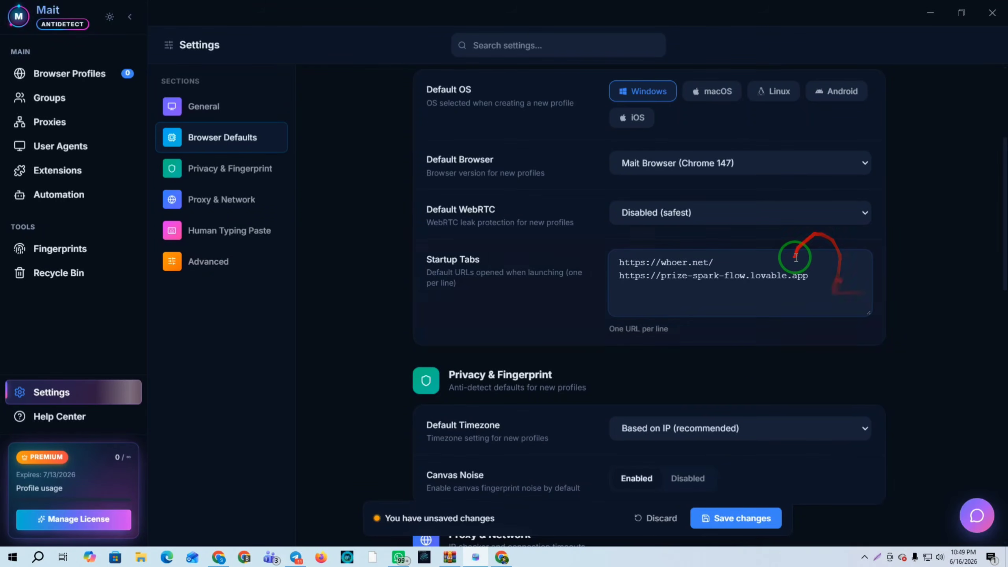
left_click(733, 520)
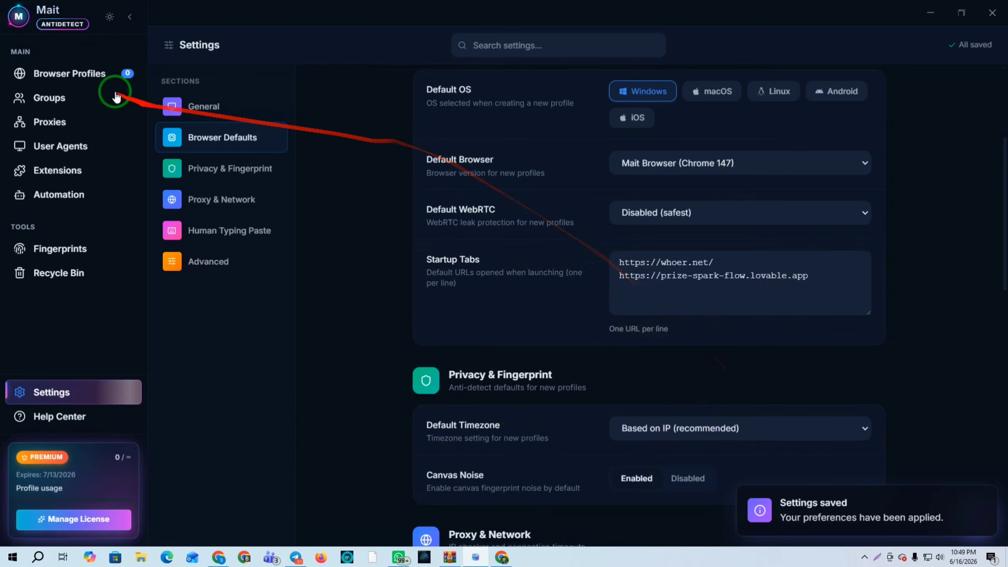
left_click(67, 74)
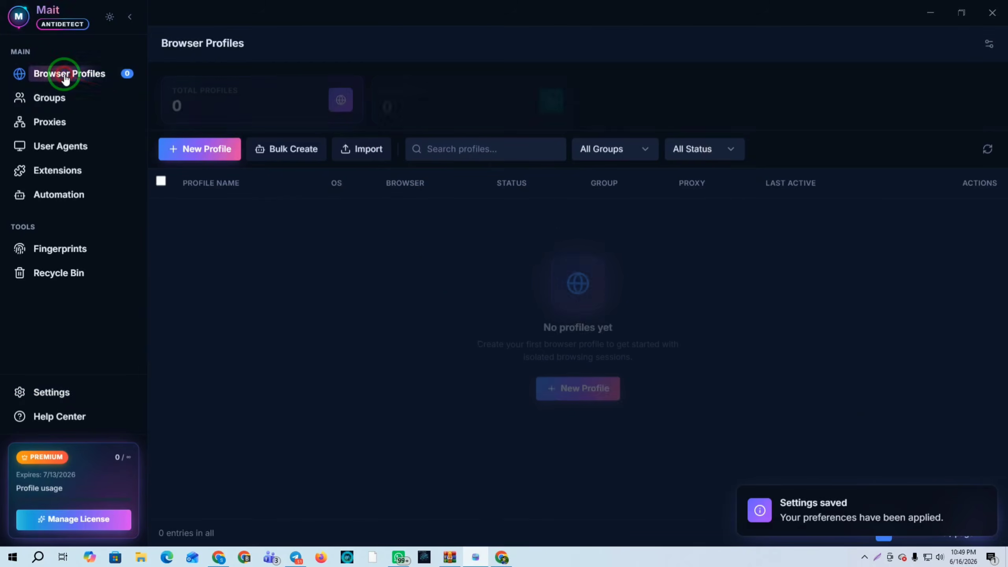
Start a new browser profile with iOS as its operating system
left_click(195, 153)
left_click(539, 171)
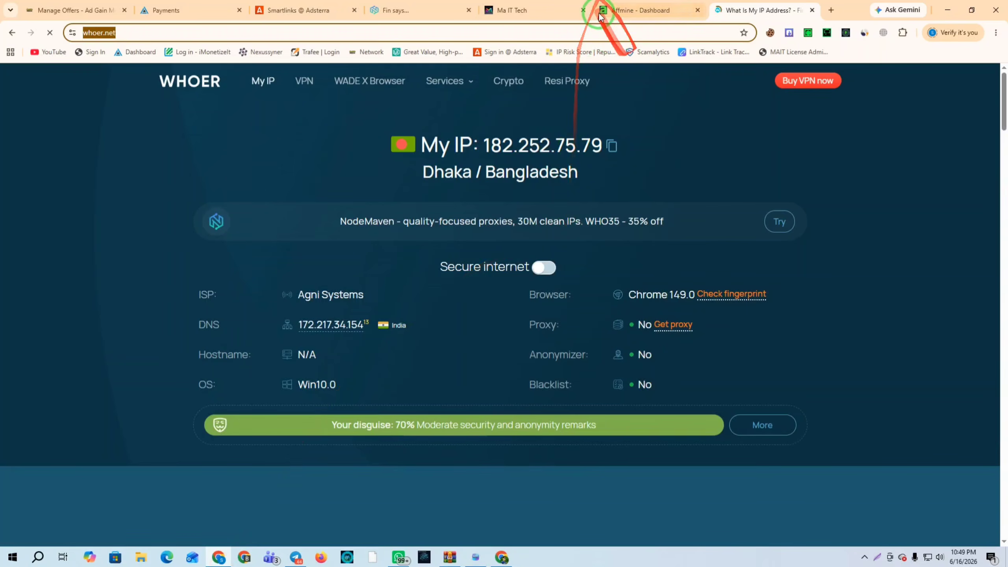
left_click(814, 10)
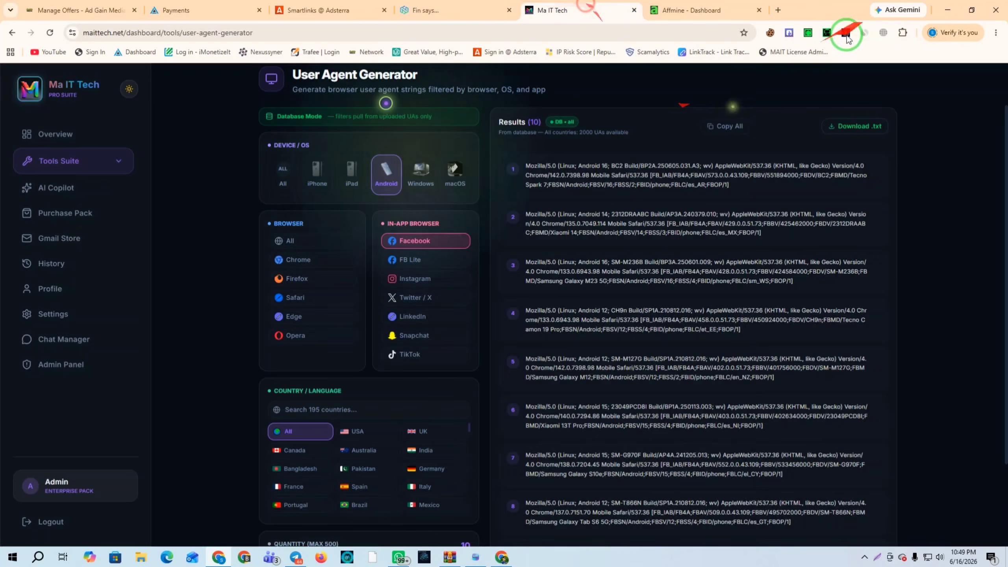
Generate US iPhone Facebook in-app user agents without Android, and copy the fifth one
left_click(317, 171)
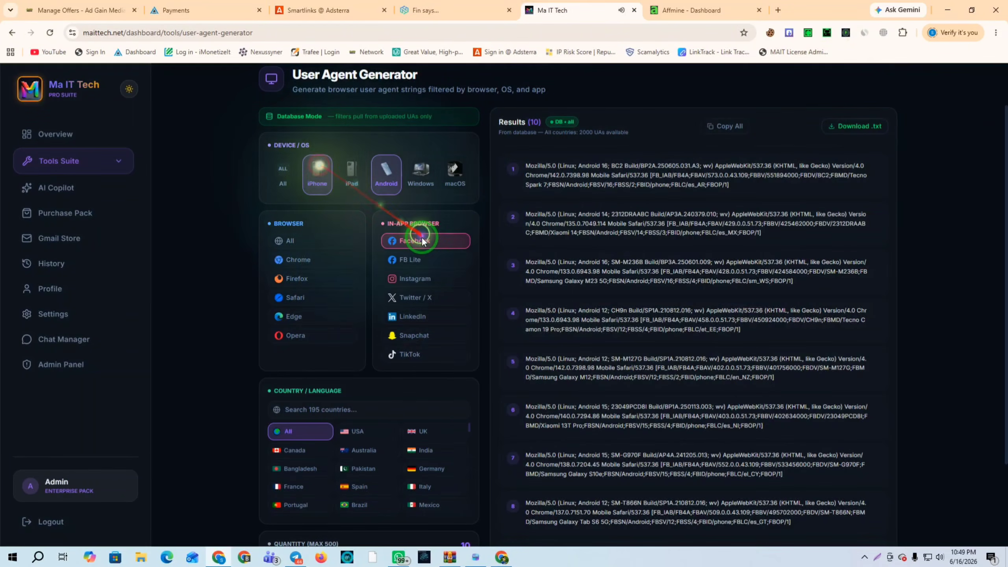
left_click(421, 240)
left_click(355, 429)
left_click(423, 240)
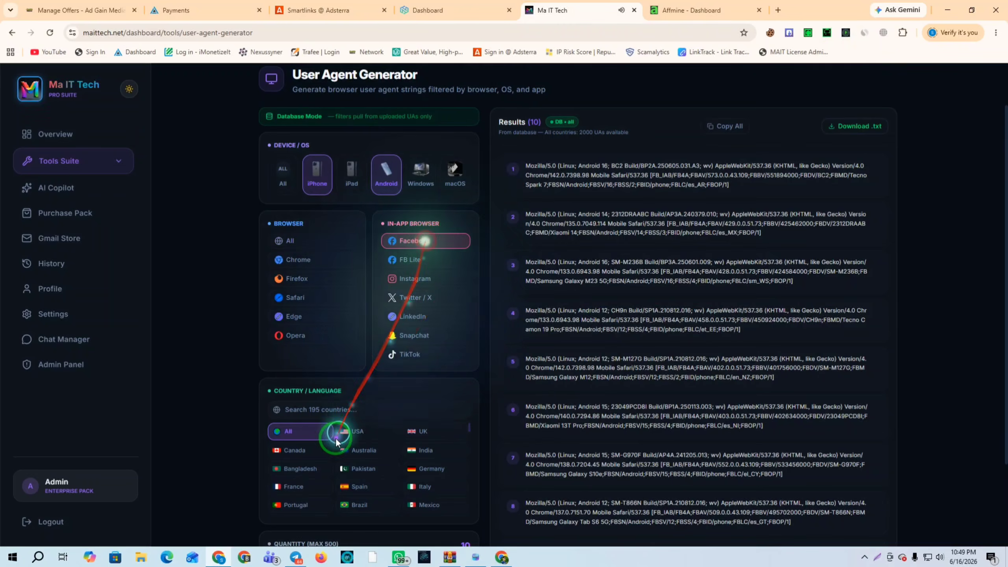
left_click(397, 184)
scroll(491, 286, "down", 2)
scroll(453, 342, "down", 1)
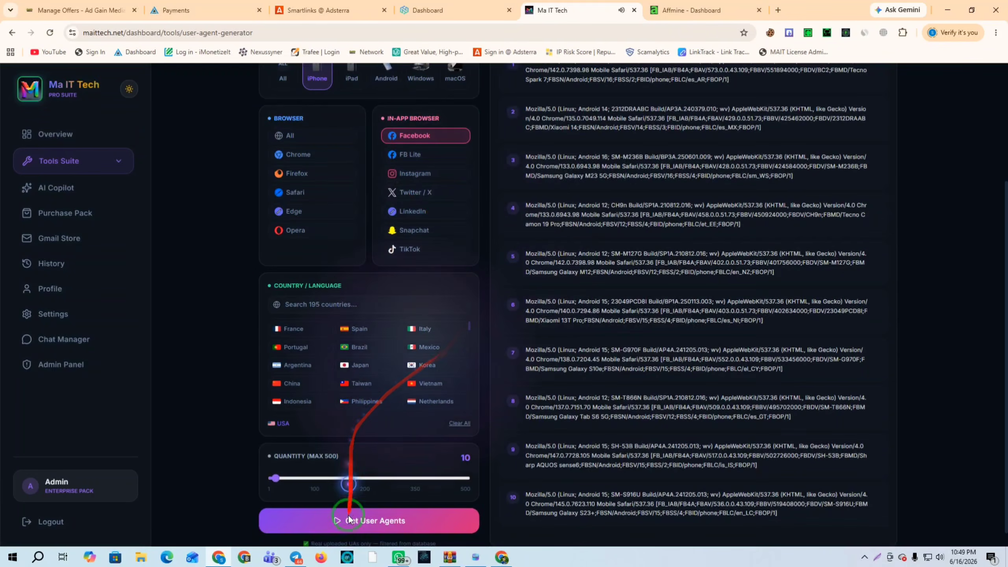
left_click(352, 521)
left_click(875, 254)
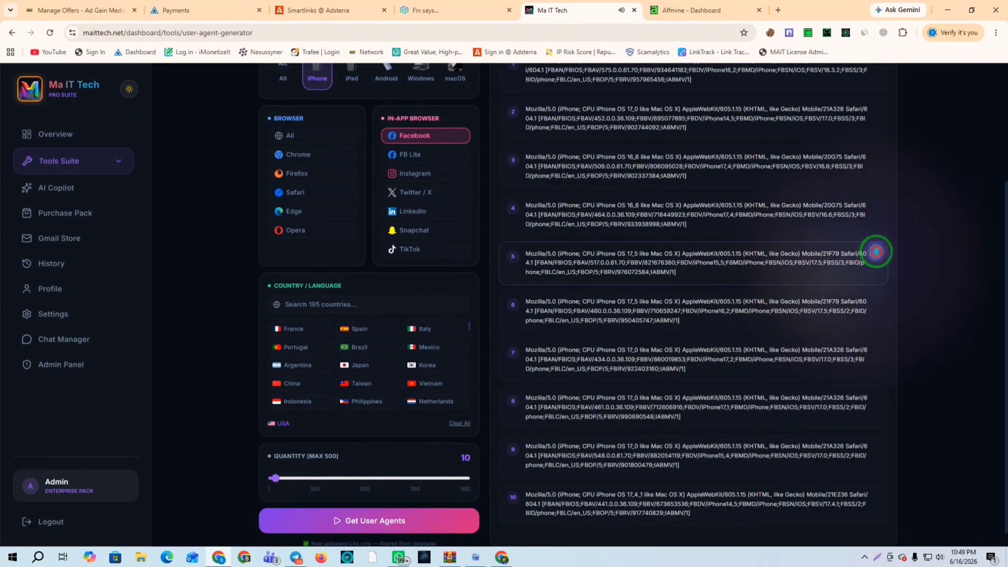
left_click(474, 558)
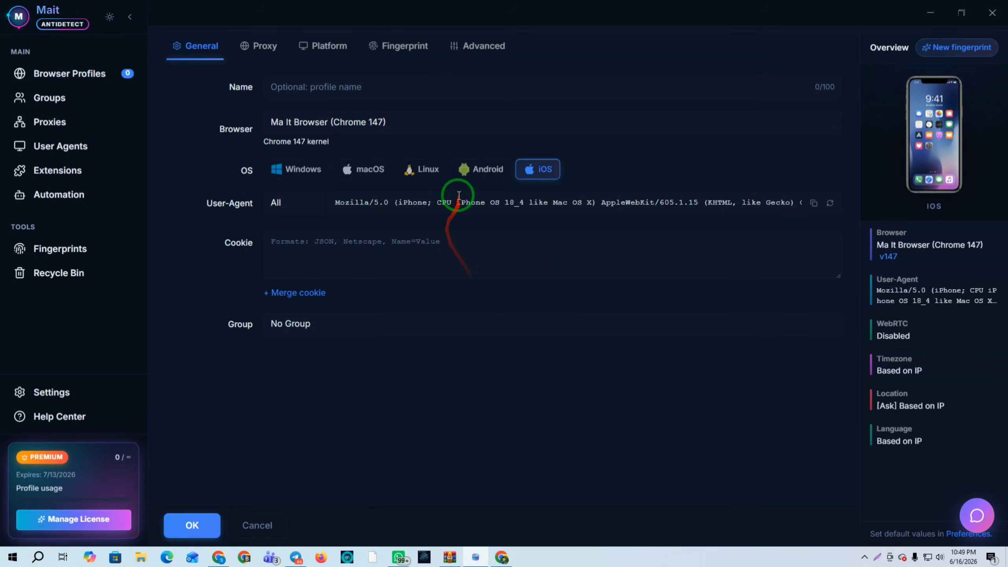
Paste the iPhone user agent, then add the NodeMaven SOCKS5 proxy string and verify it connects
triple_click(459, 195)
key("ctrl+v")
left_click(262, 46)
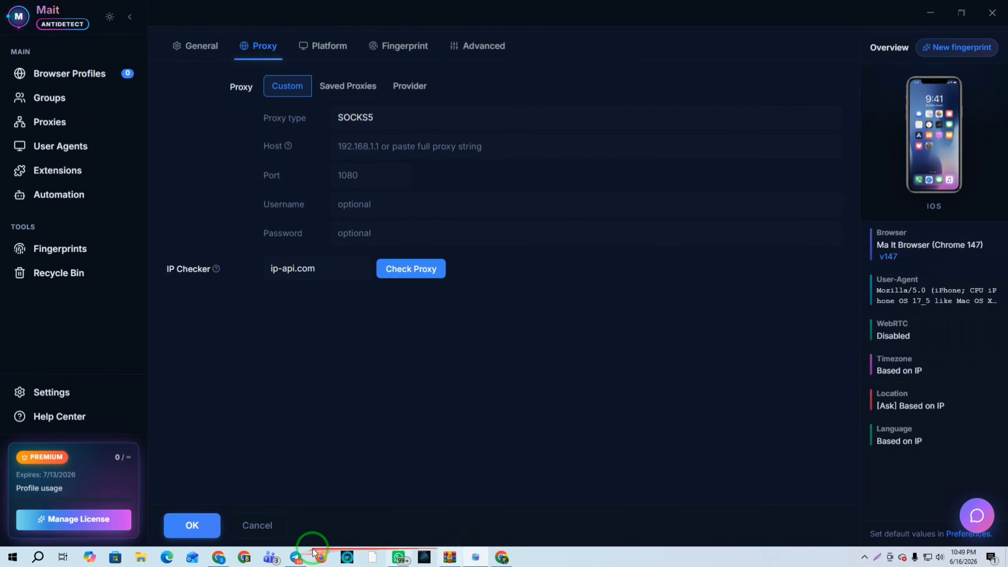
left_click(219, 558)
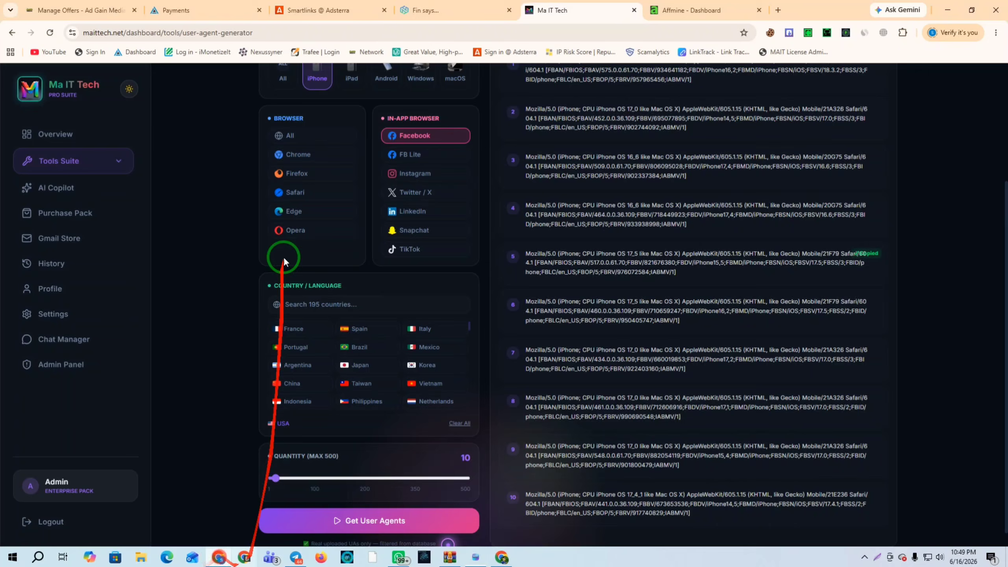
left_click(419, 8)
scroll(694, 389, "down", 2)
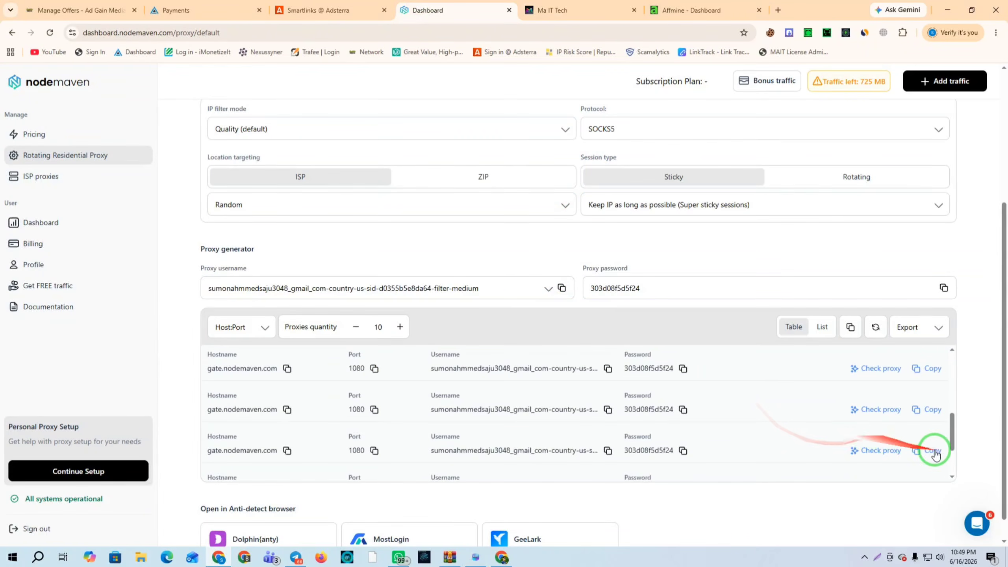
left_click(475, 558)
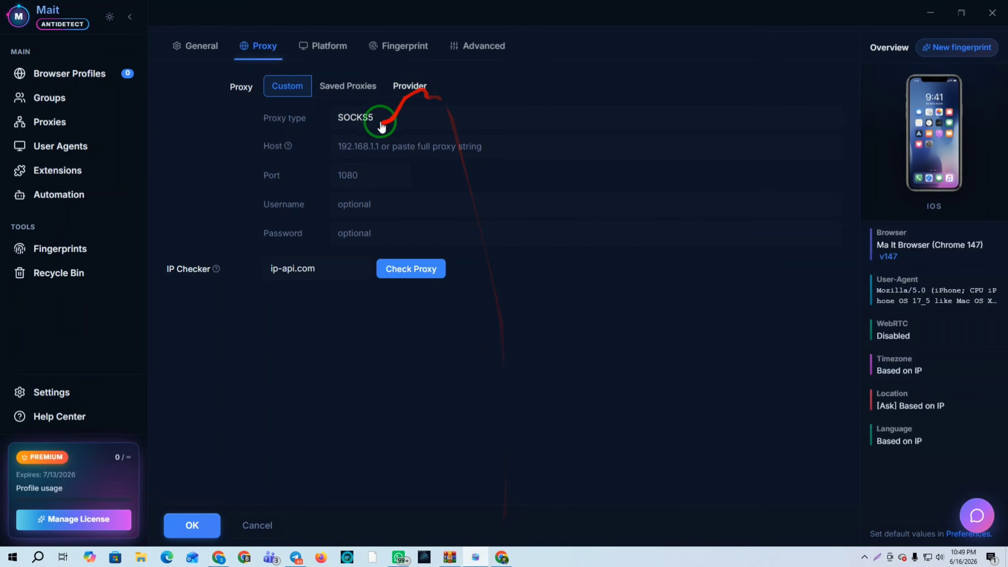
left_click(360, 147)
key("ctrl+v")
left_click(405, 270)
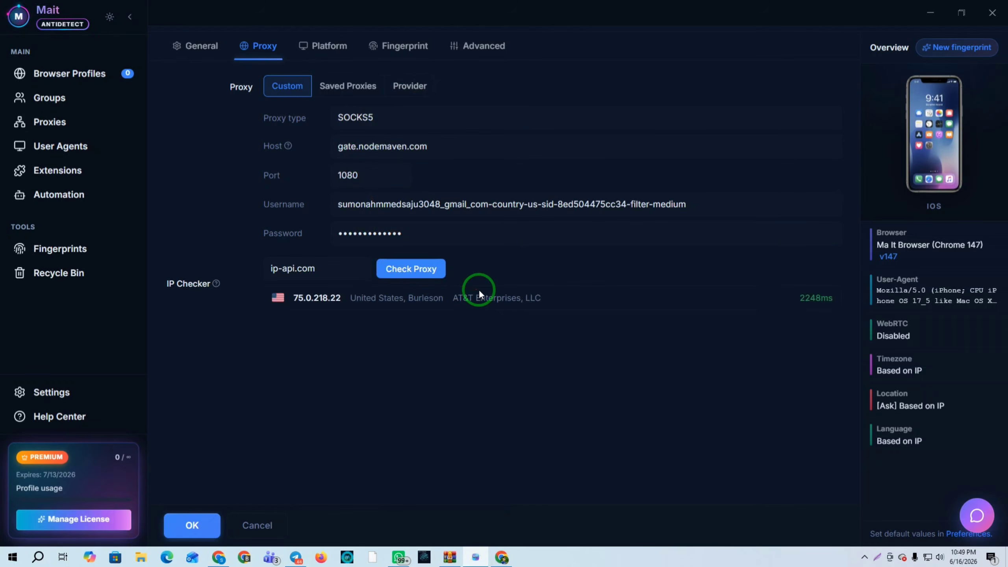
Give the profile a random MAC address and create it
left_click(403, 43)
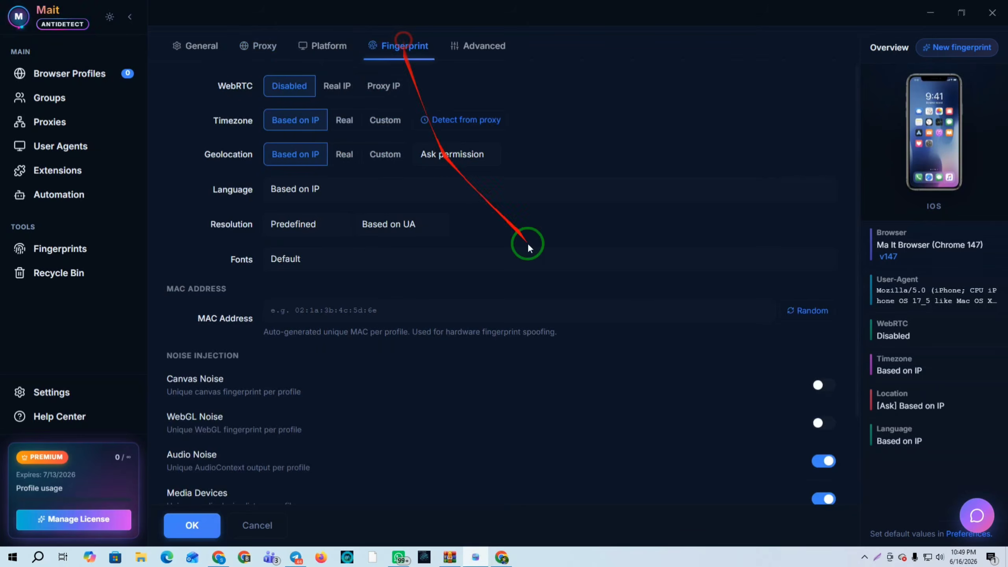
left_click(808, 311)
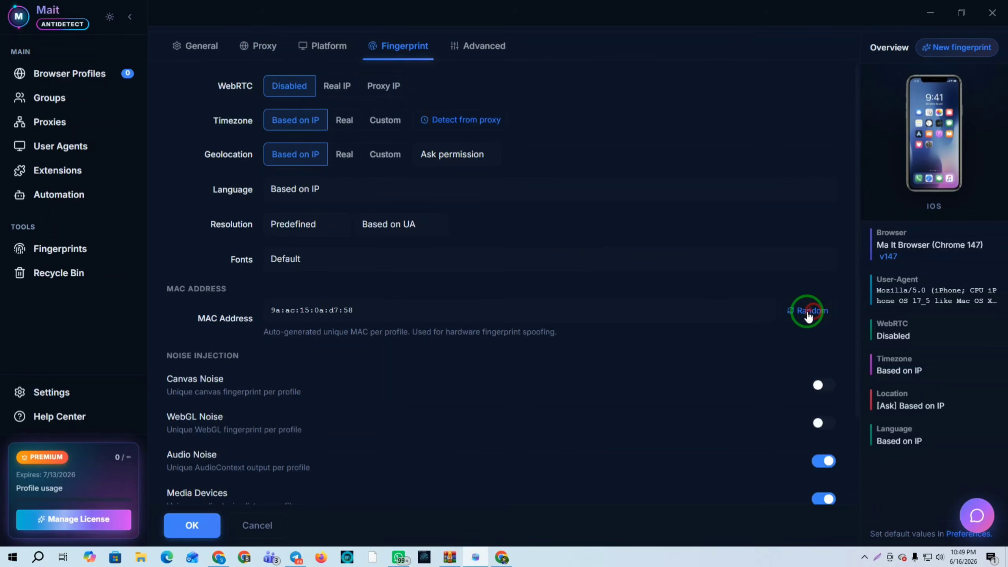
left_click(191, 525)
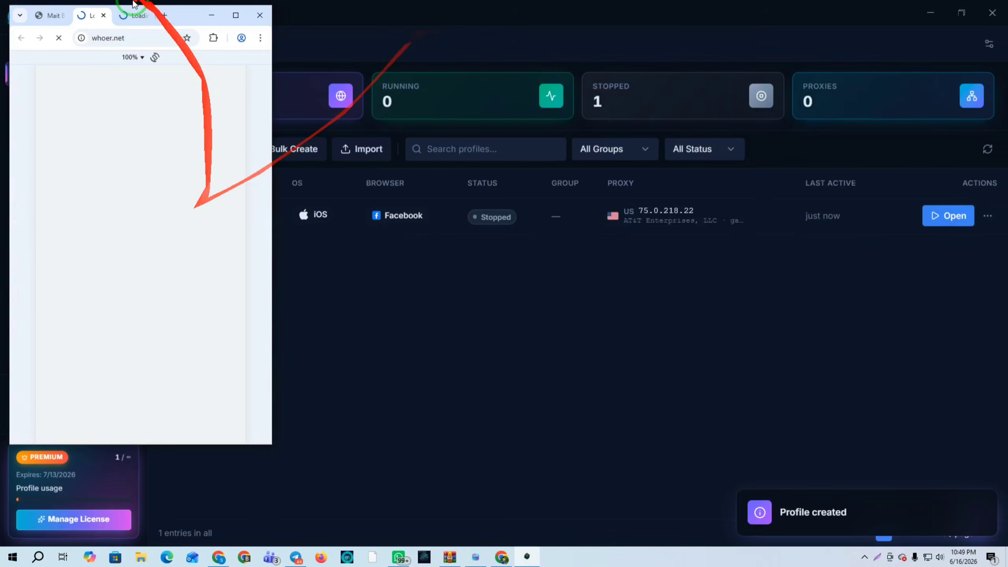
Check the whoer.net US IP and PrizeDrop prize page tabs, maximizing then restoring the browser window
left_click(235, 15)
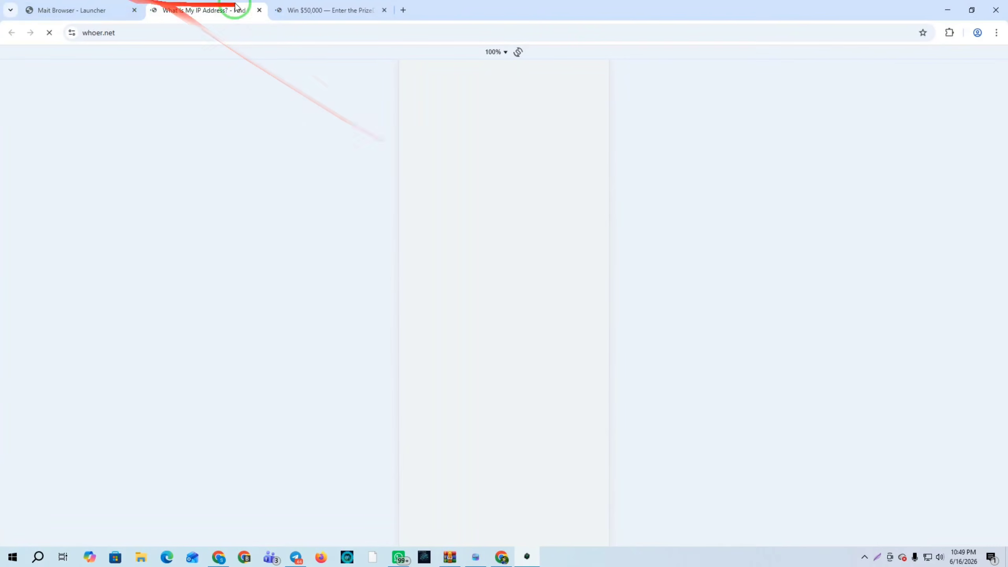
left_click(333, 11)
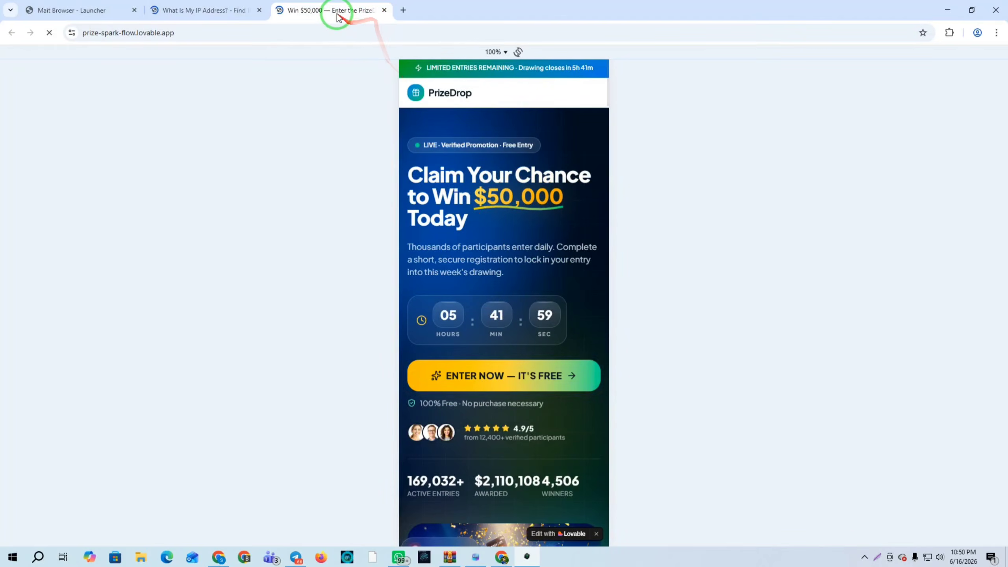
left_click(200, 8)
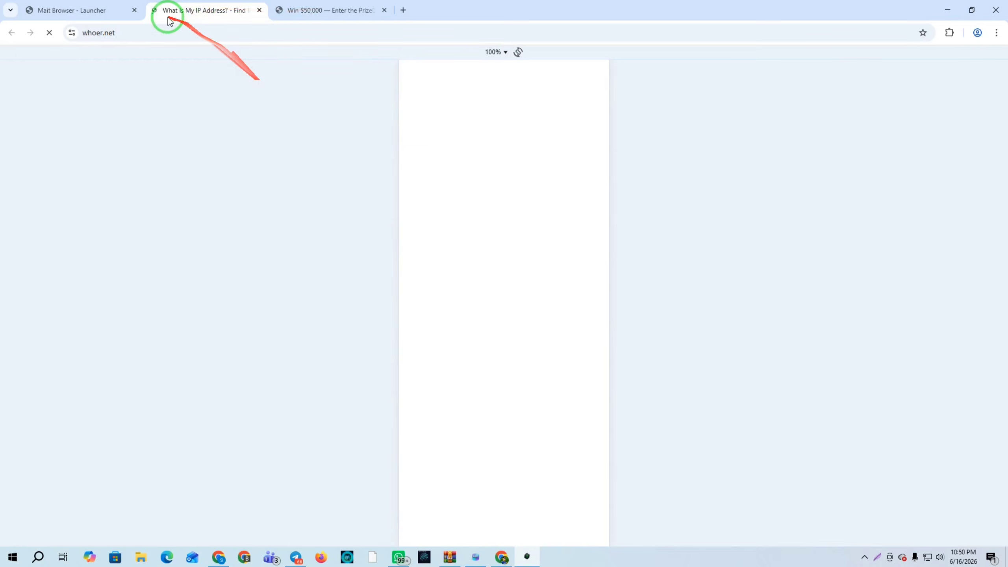
left_click(972, 10)
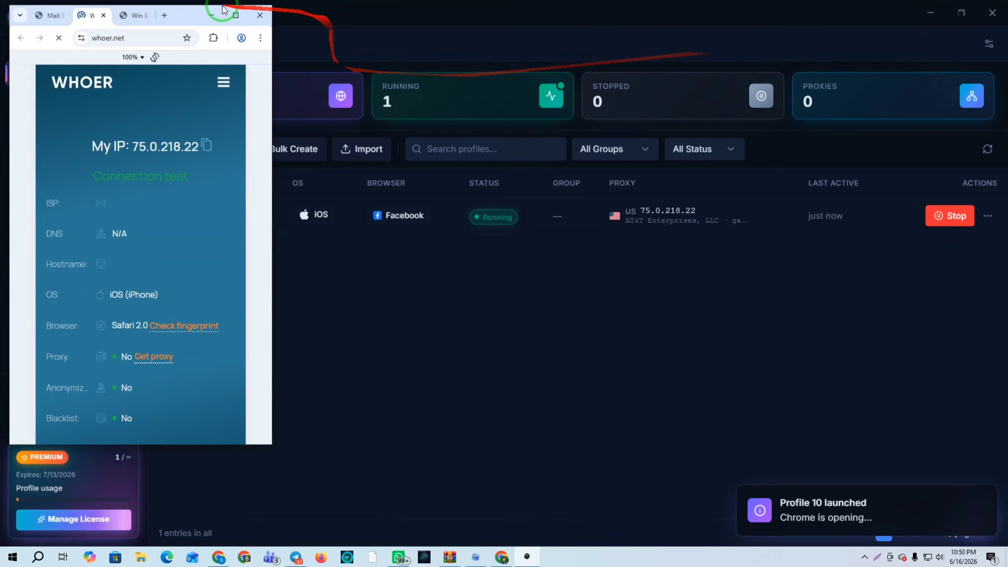
left_click(137, 19)
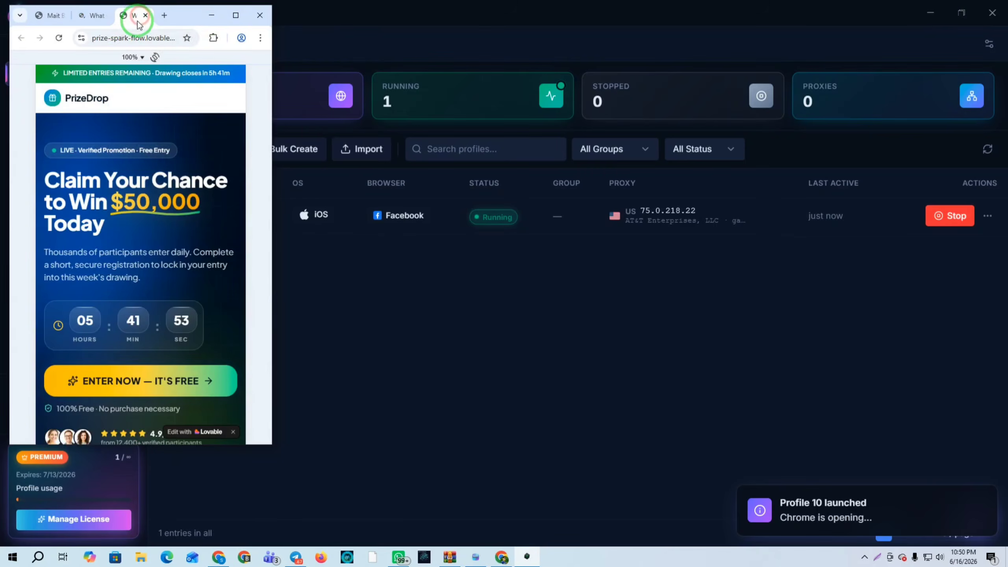
left_click(91, 15)
left_click(131, 15)
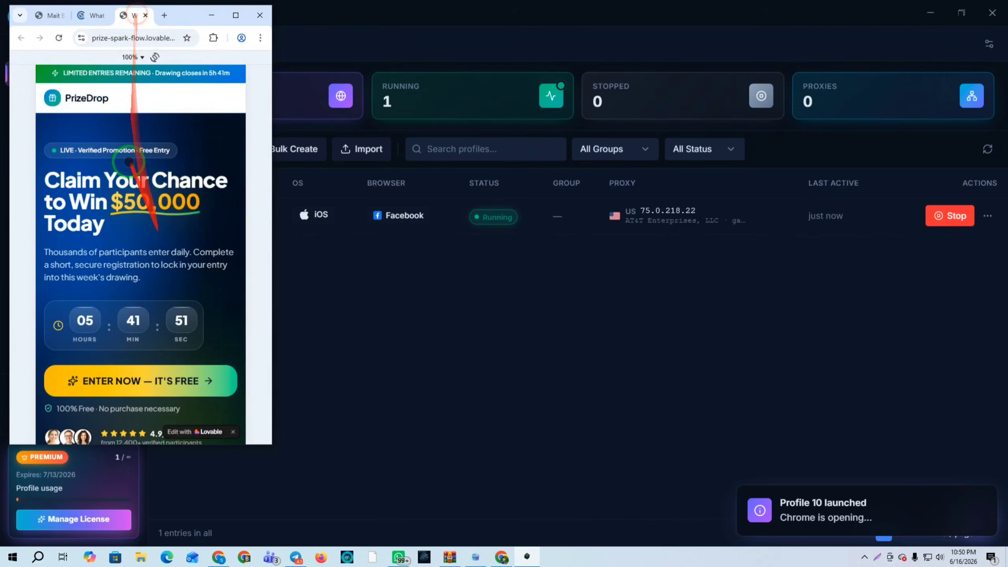
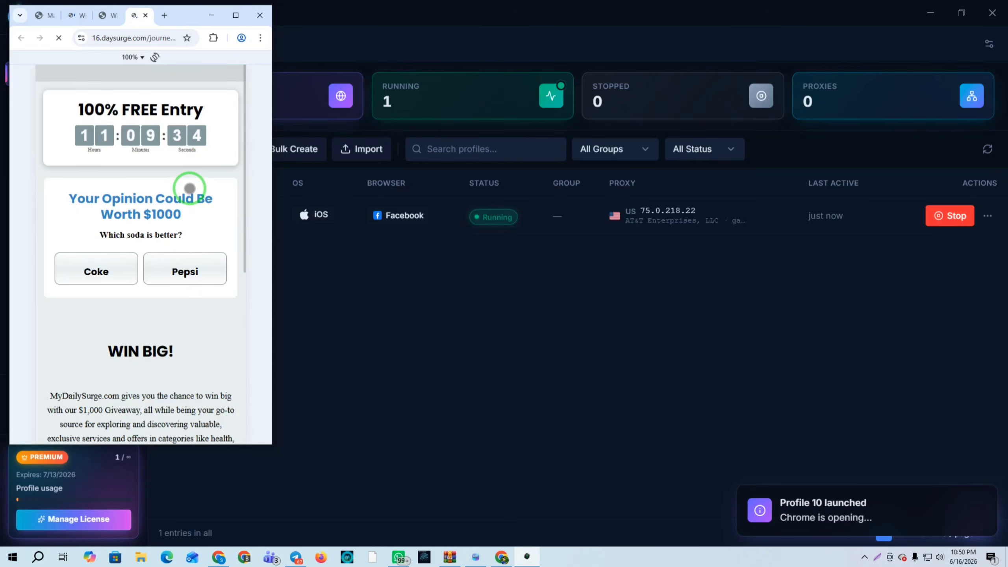
Pick Pepsi on the soda survey, then review whoer.net down to its Burleson, Texas AT&T location
left_click(193, 273)
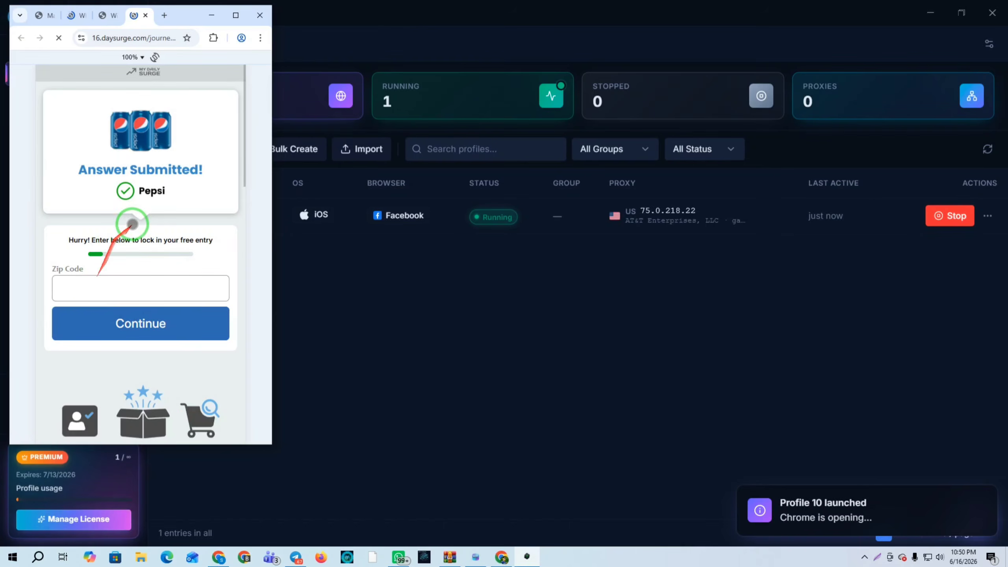
left_click(78, 22)
scroll(149, 273, "down", 8)
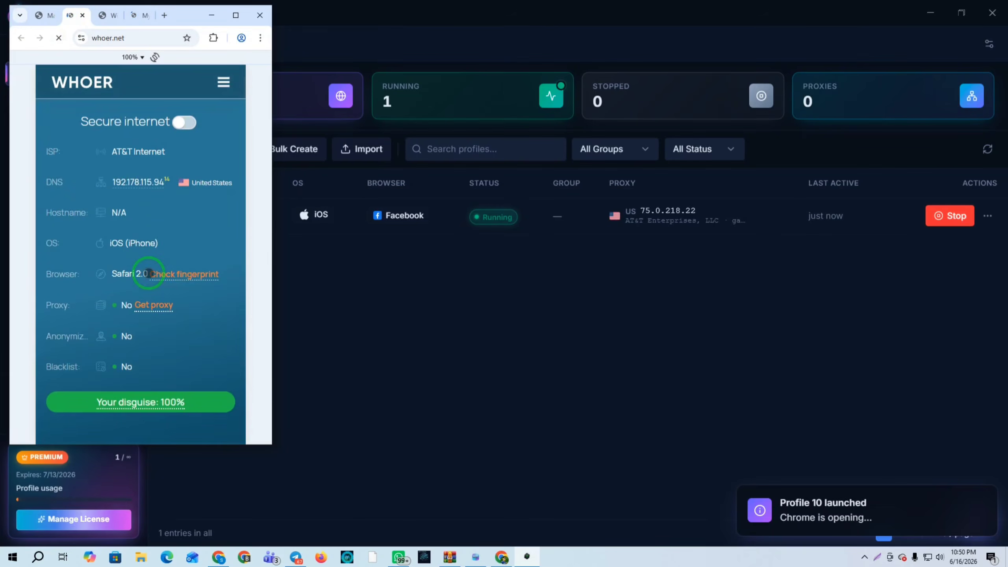
scroll(150, 270, "up", 5)
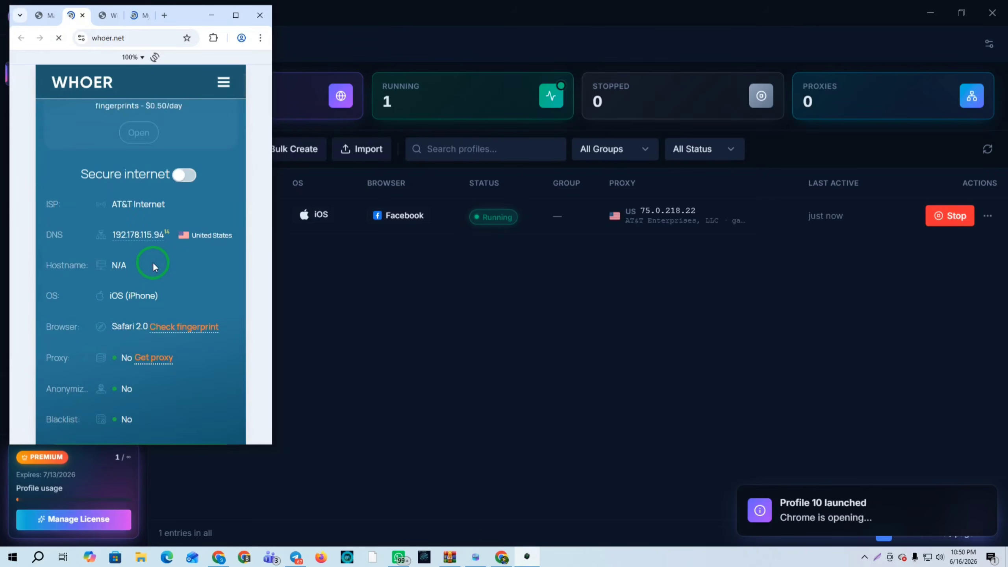
scroll(119, 278, "down", 3)
scroll(125, 283, "down", 15)
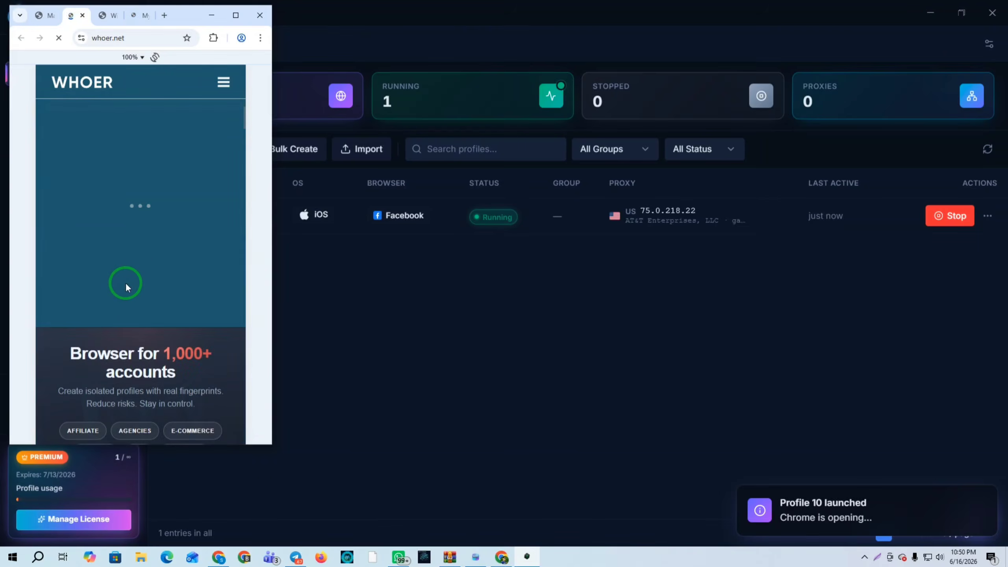
scroll(148, 285, "down", 15)
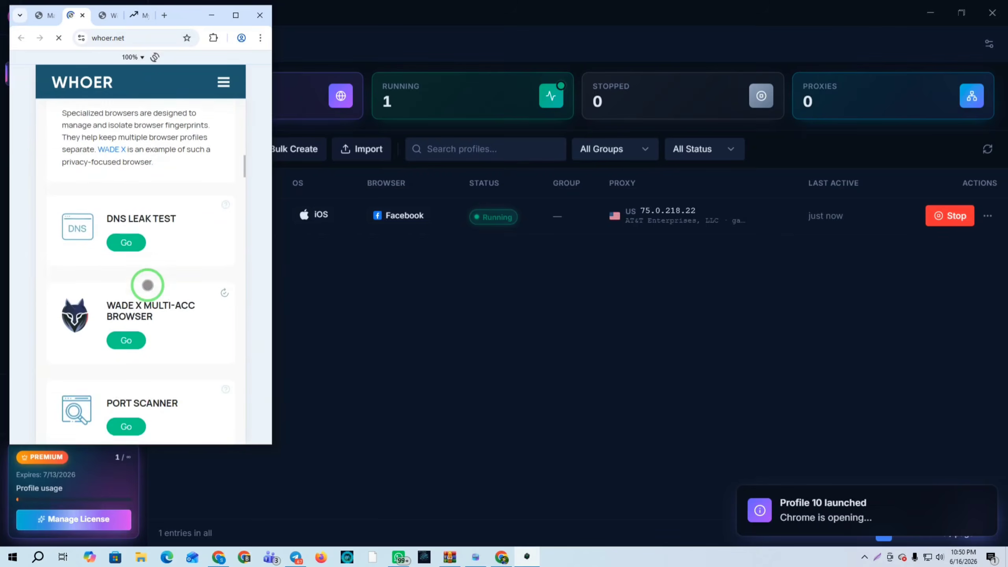
scroll(148, 285, "down", 6)
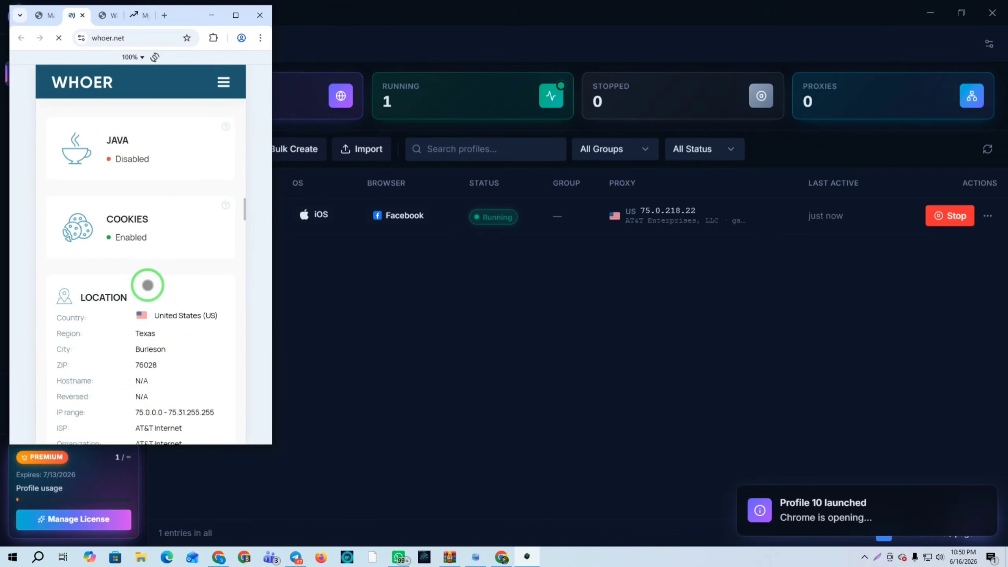
scroll(135, 258, "up", 1)
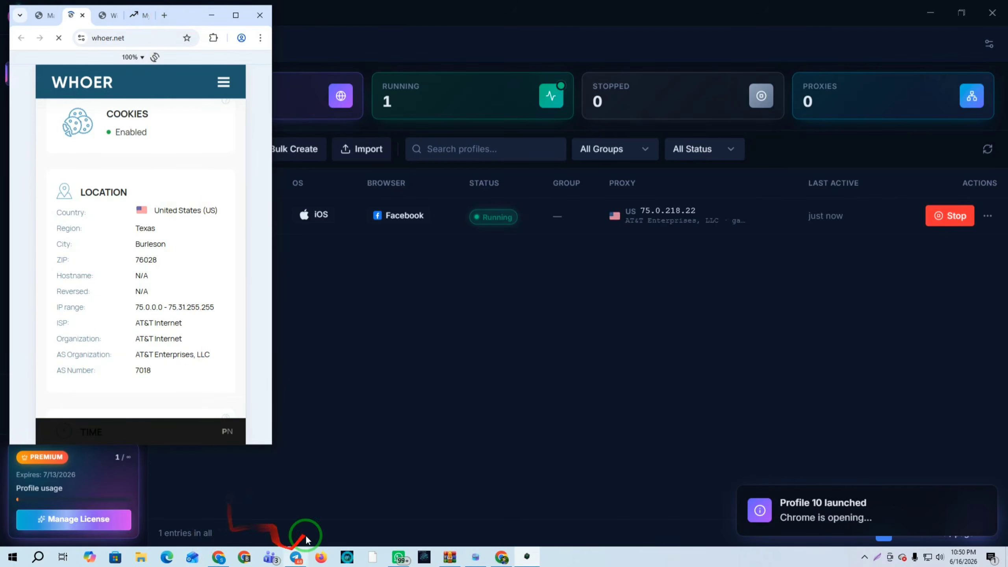
Type ZIP code 76028 into a new Chrome tab's address bar, select it, then clear it
left_click(221, 559)
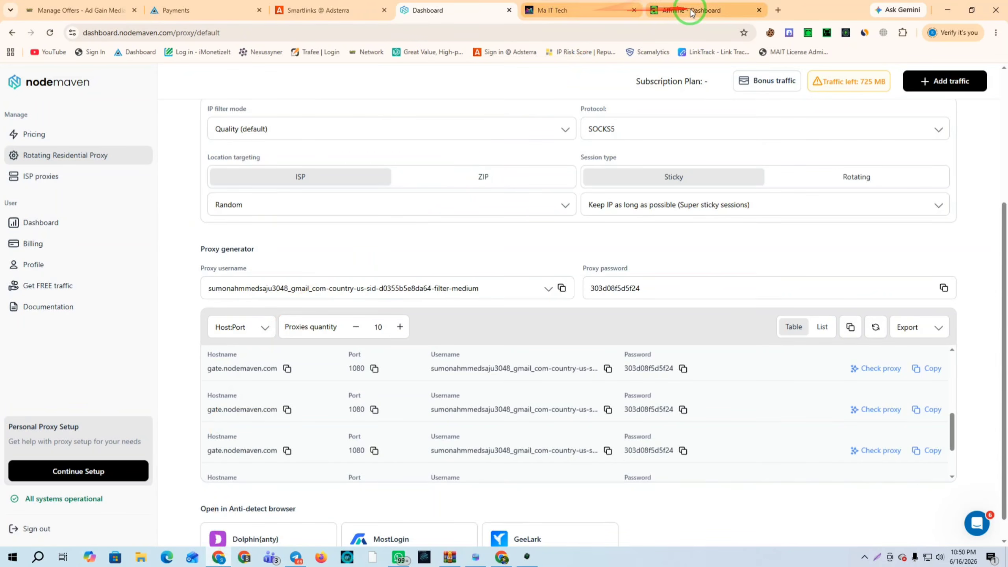
left_click(778, 9)
left_click(283, 32)
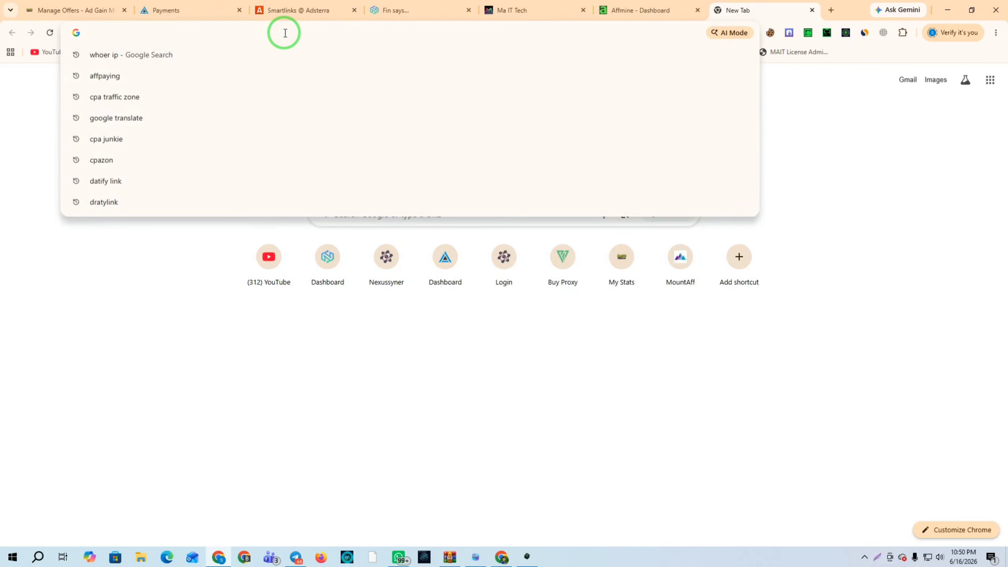
type("76028")
key("ctrl+a")
key("BackSpace")
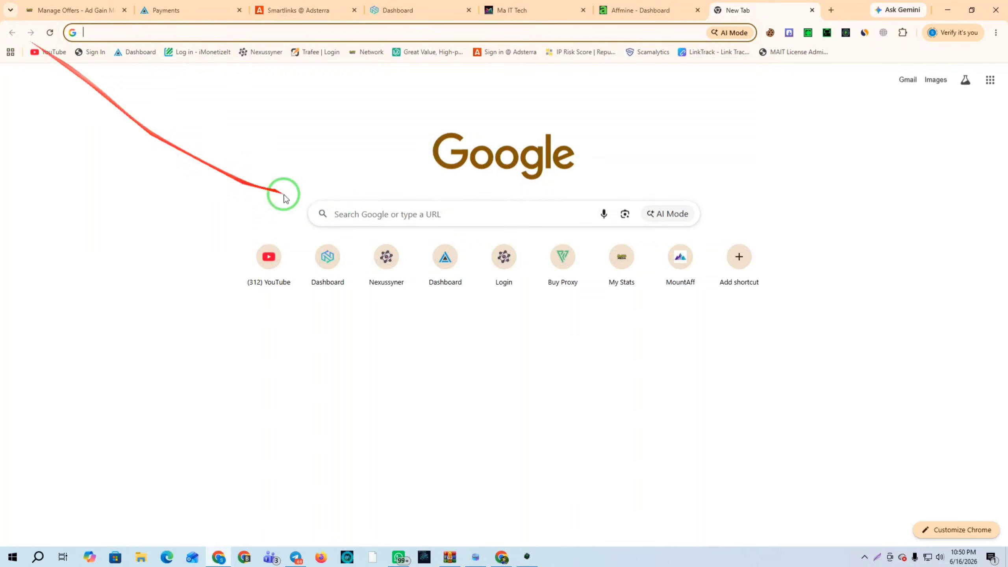
Paste ZIP 76028 into the daysurge survey and continue to the Email field
left_click(526, 557)
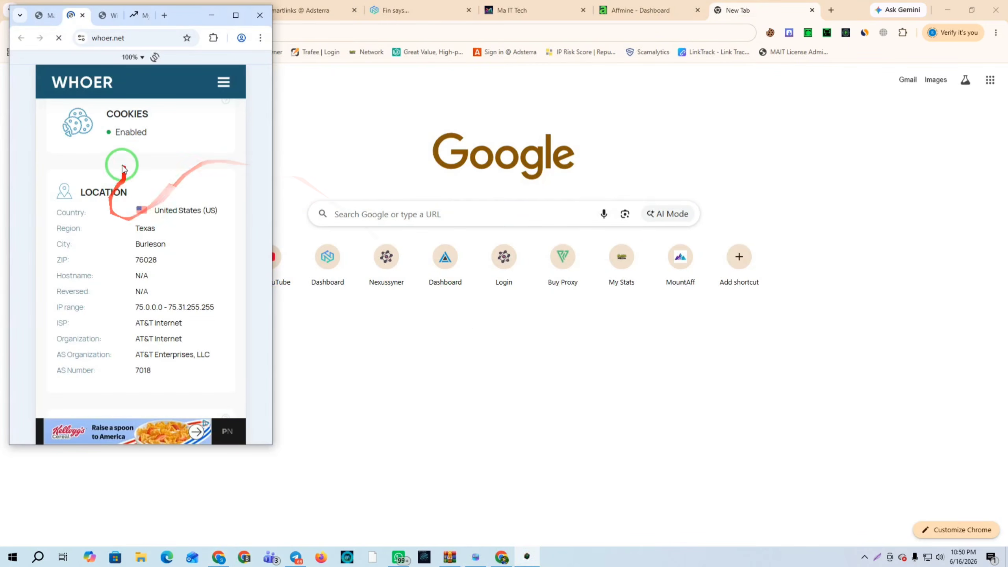
left_click(136, 15)
left_click(87, 286)
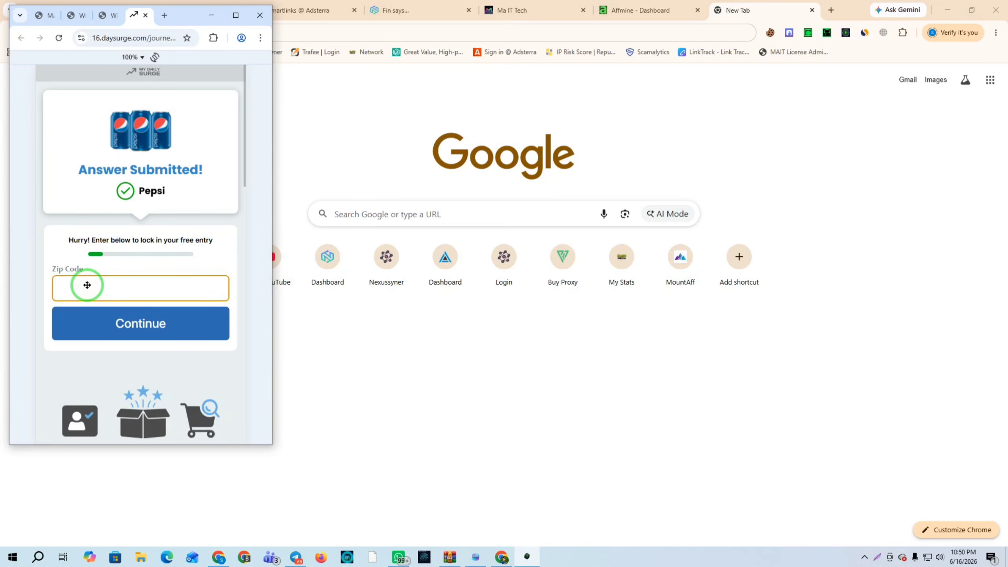
middle_click(87, 285)
left_click(139, 329)
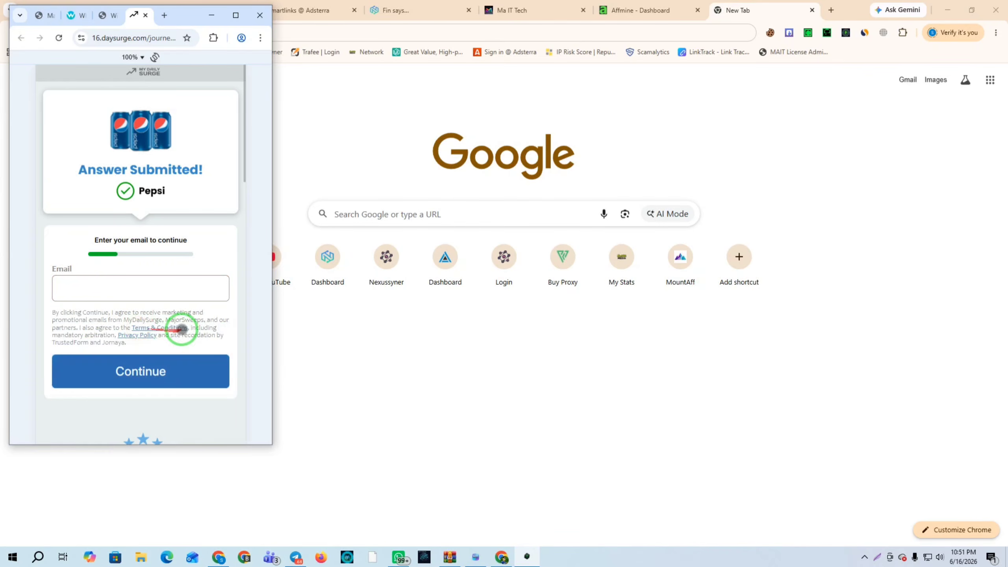
left_click(85, 291)
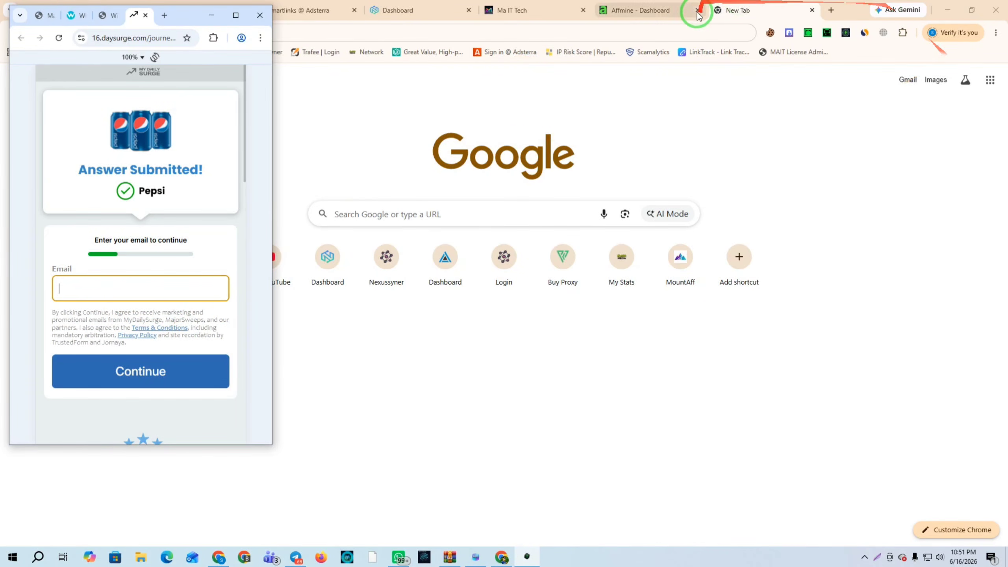
left_click(246, 558)
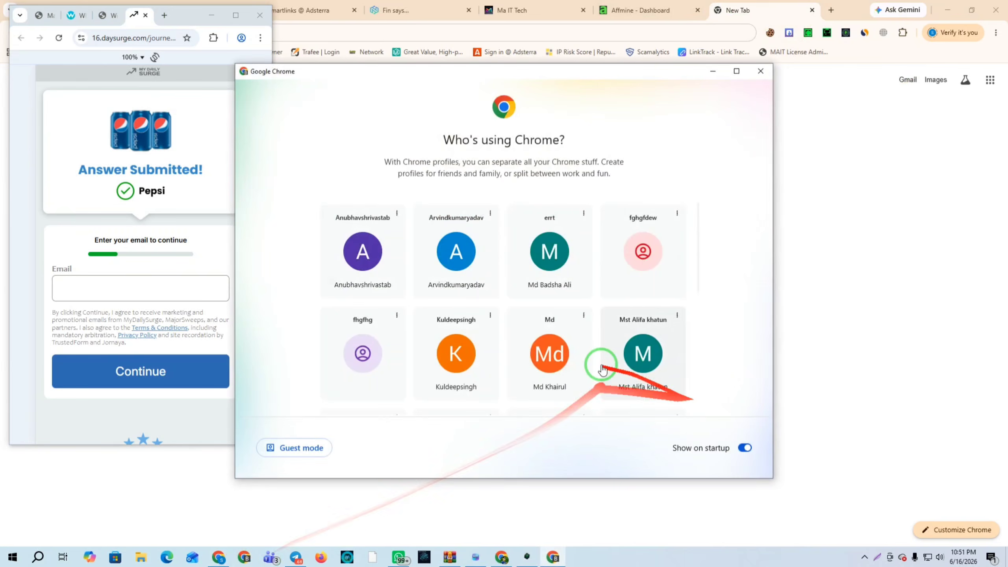
Open one Chrome profile from the picker, dismiss its restore notice, then close it
scroll(562, 342, "down", 2)
scroll(586, 341, "down", 2)
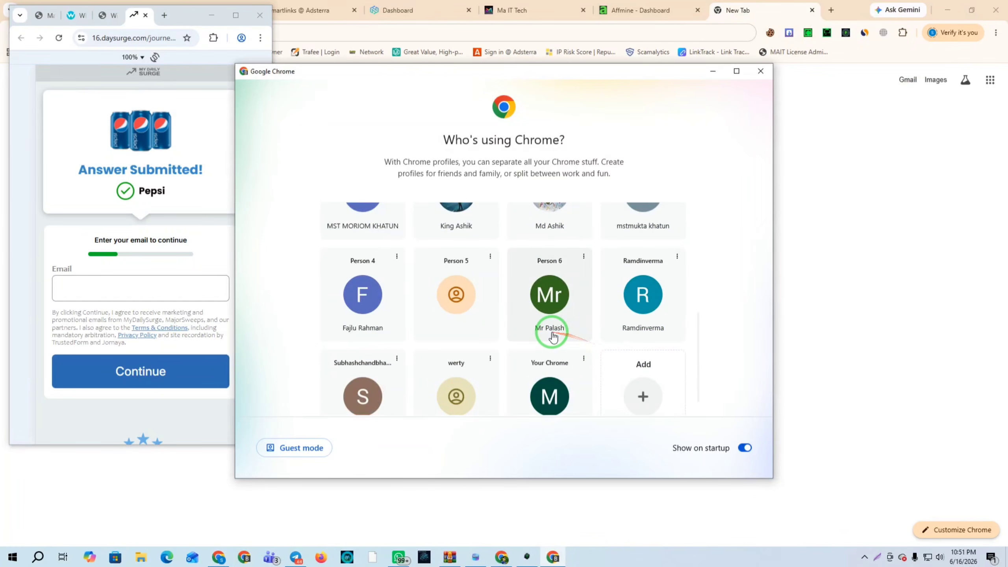
left_click(460, 223)
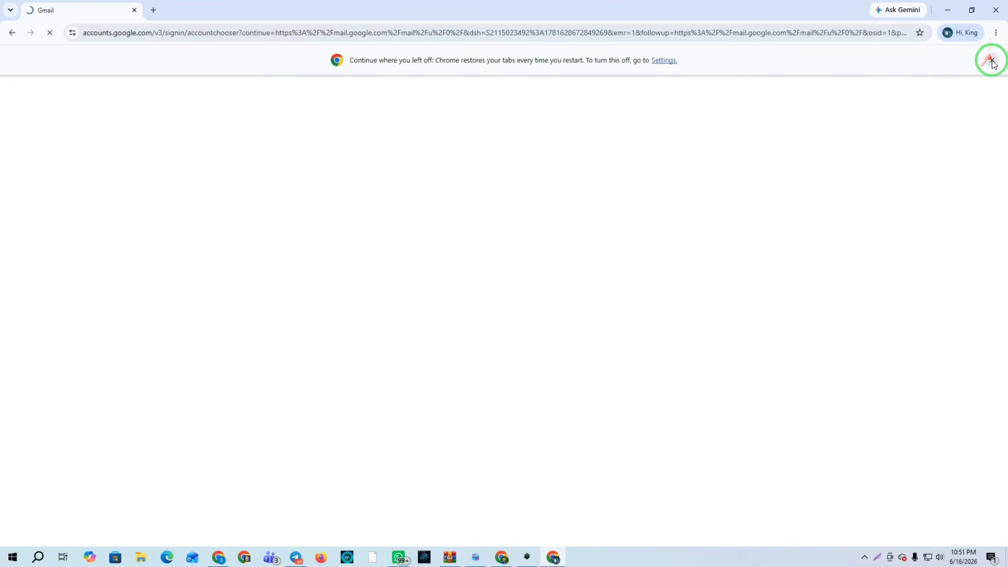
left_click(992, 60)
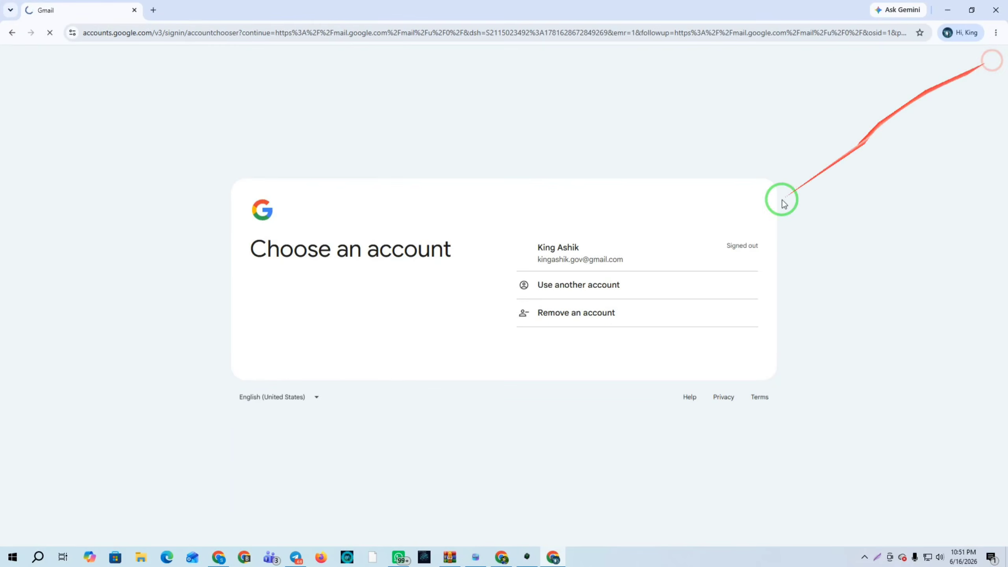
left_click(996, 11)
Open another Chrome profile full screen and select its Google account email username
left_click(219, 559)
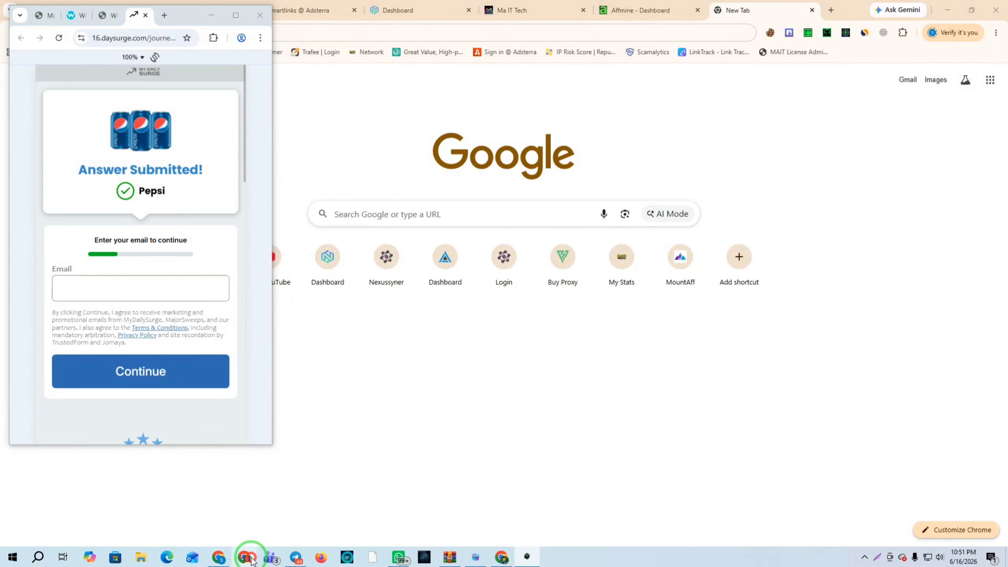
scroll(470, 385, "down", 2)
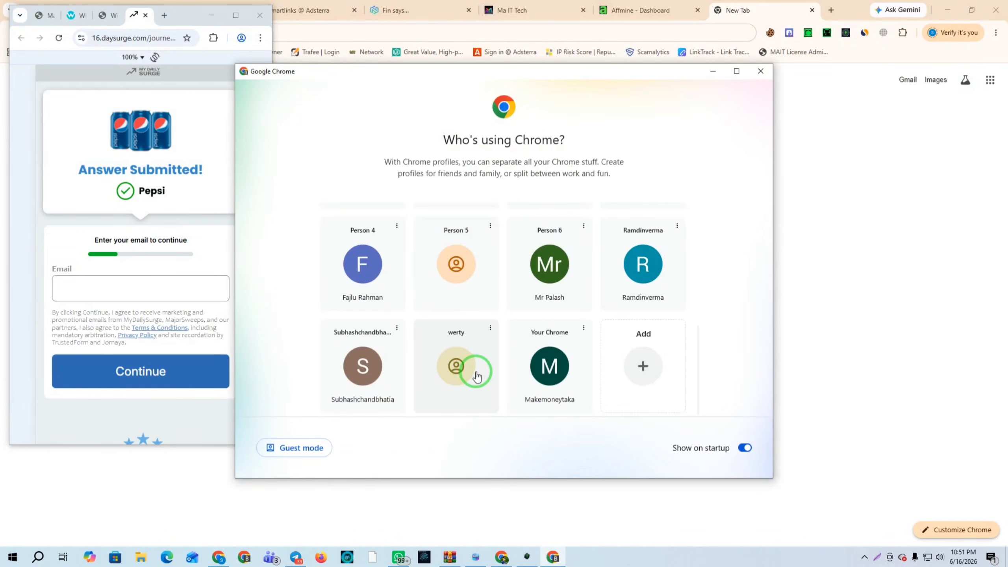
left_click(363, 366)
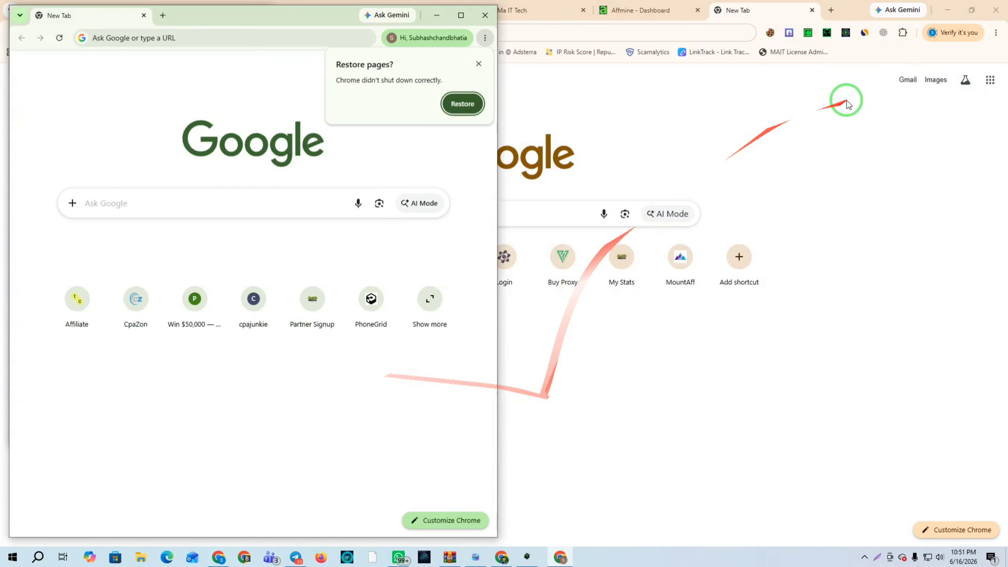
left_click(482, 63)
left_click(461, 15)
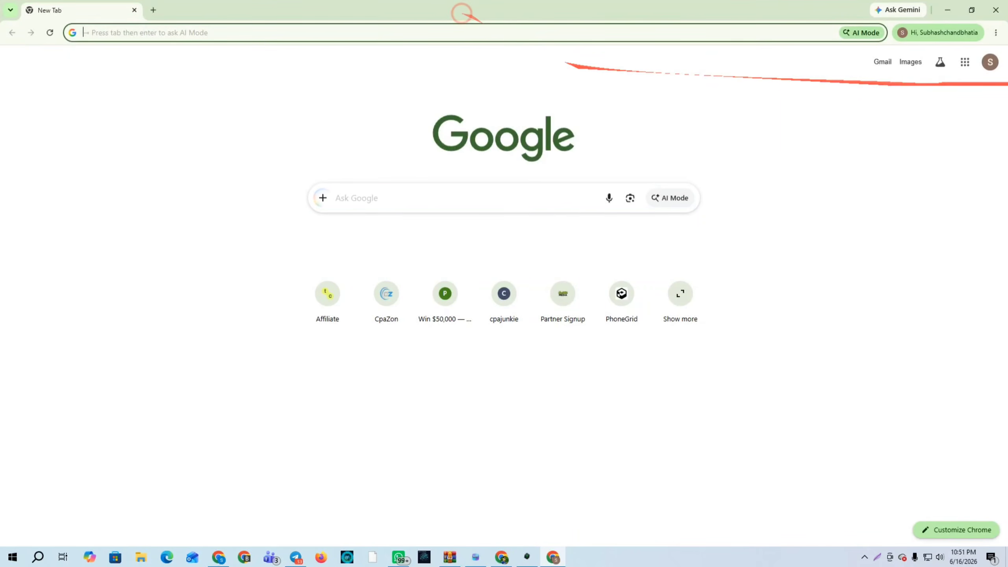
left_click(991, 62)
double_click(888, 96)
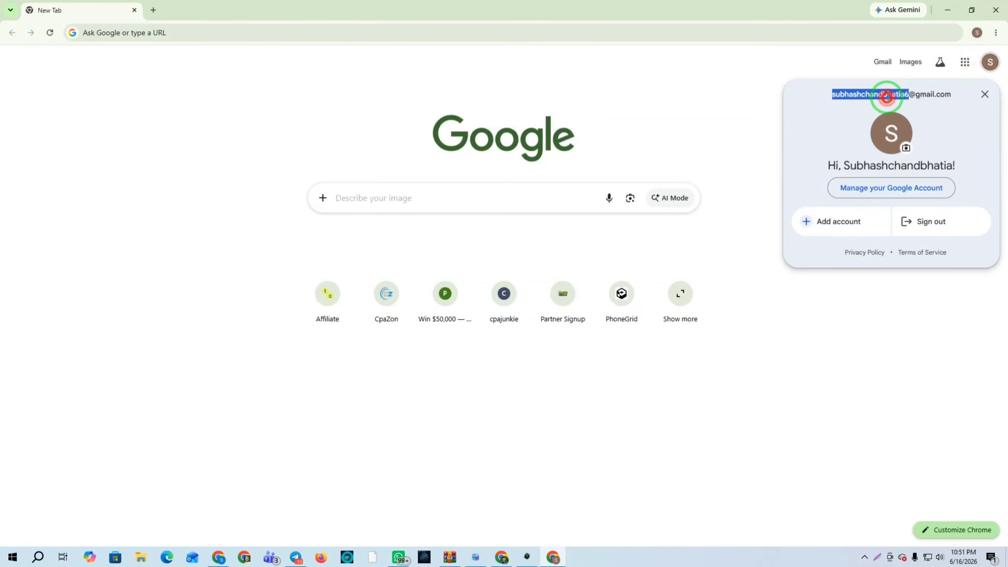
left_click(952, 10)
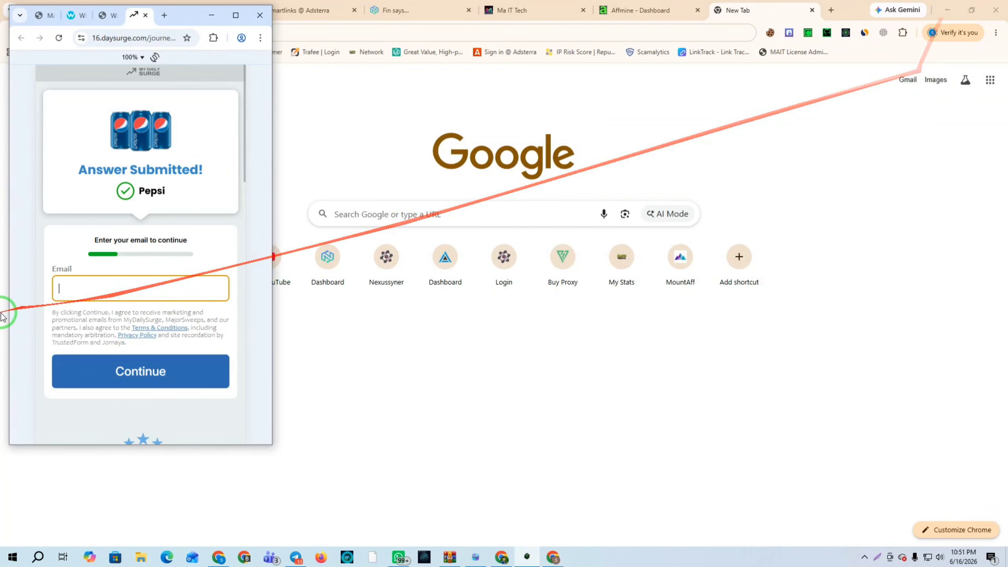
Enter the Chrome profile's Gmail address in the survey's Email field and close the window
left_click(76, 290)
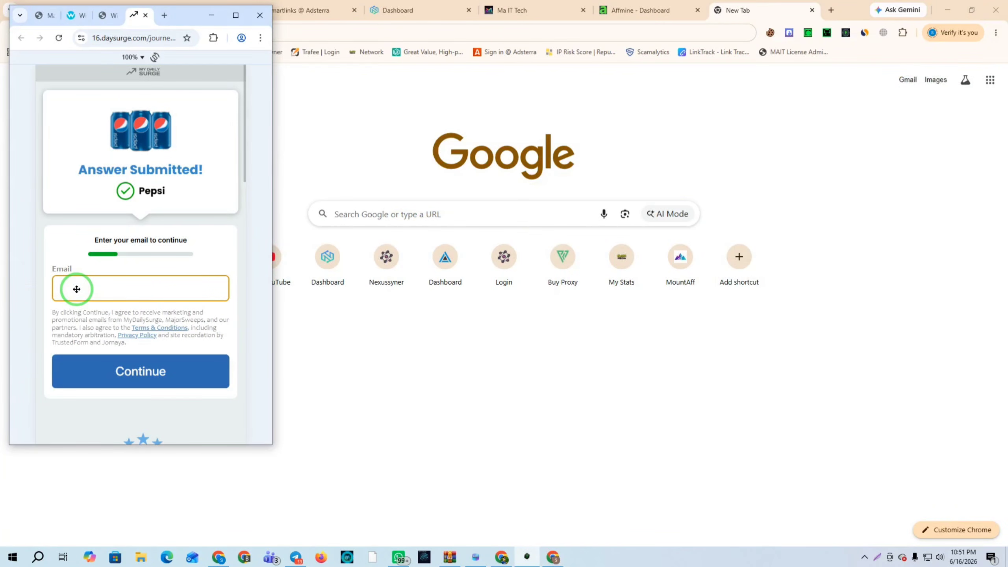
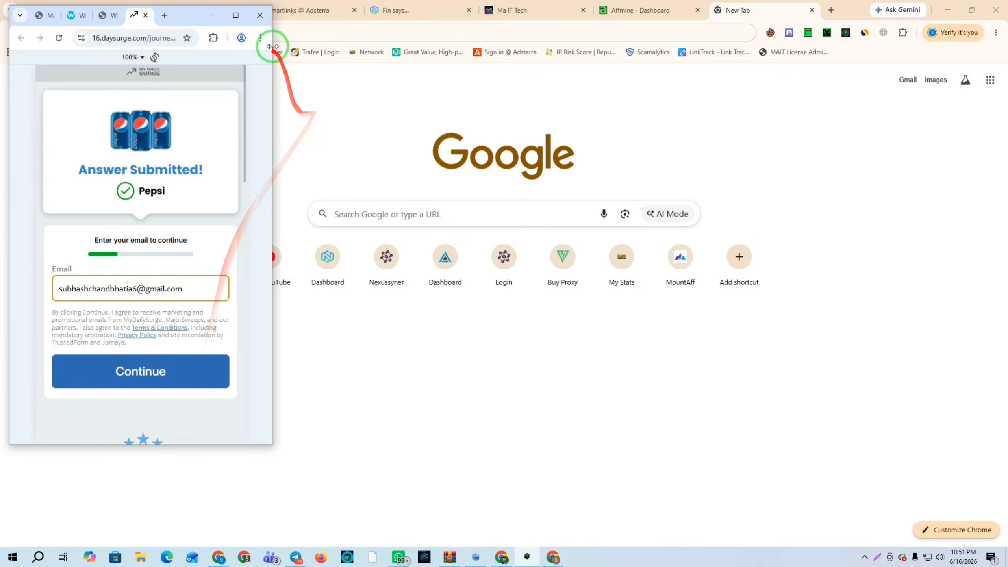
left_click(257, 19)
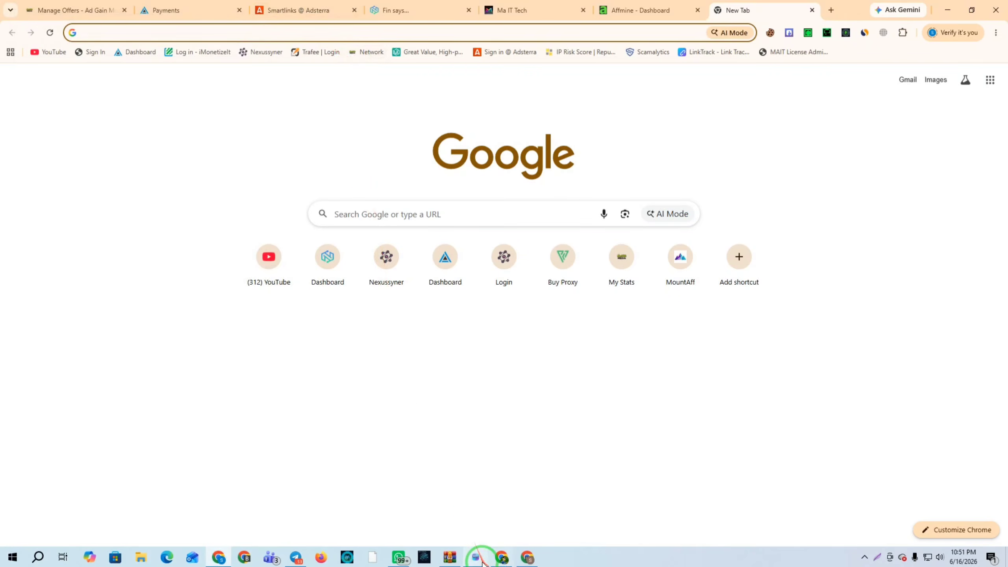
Select all profiles in Mait Antidetect and delete Profile 10, confirming the deletion
left_click(476, 558)
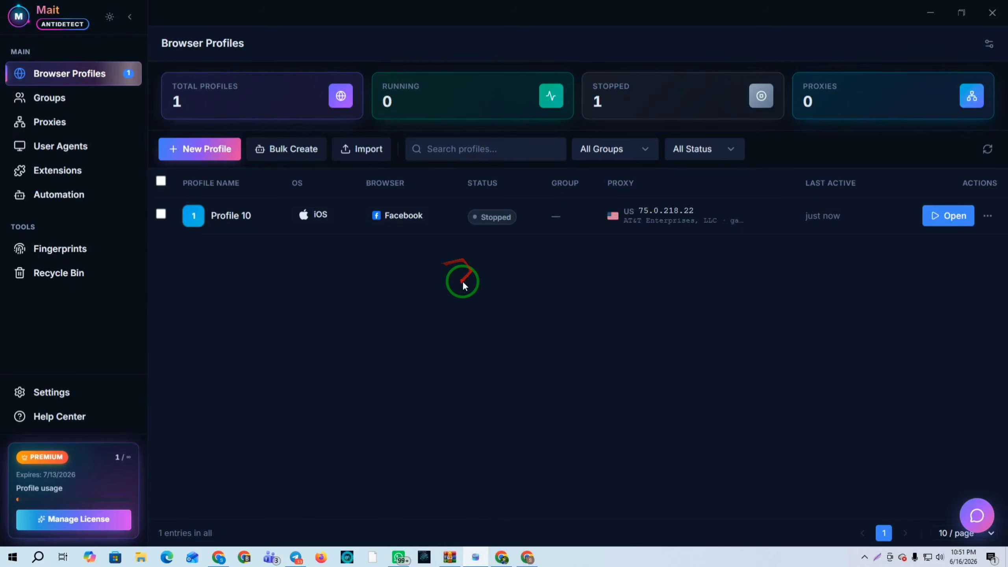
left_click(162, 180)
left_click(741, 515)
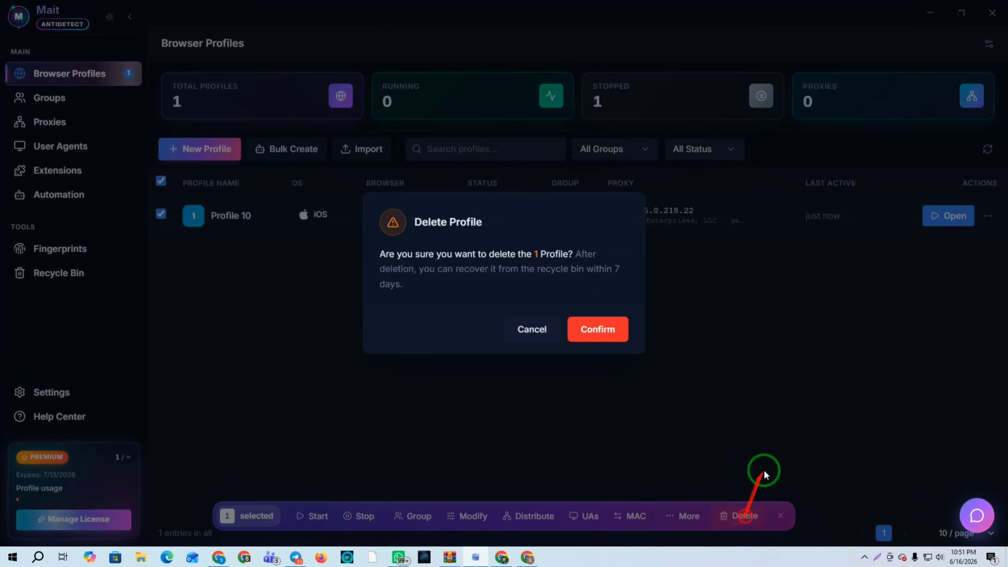
left_click(599, 334)
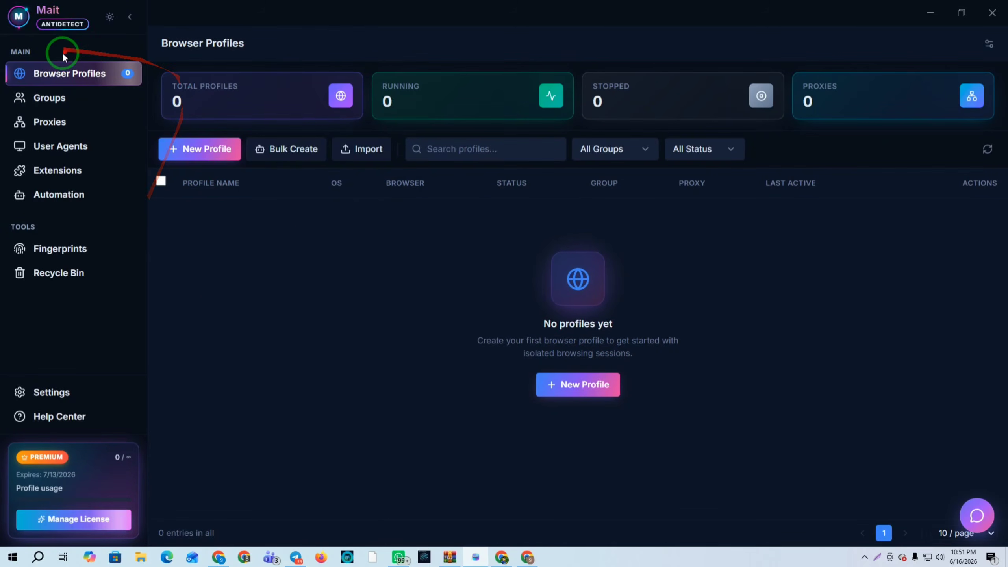
Start a bulk create of 50 profiles using Android and iOS, with Windows deselected
left_click(292, 149)
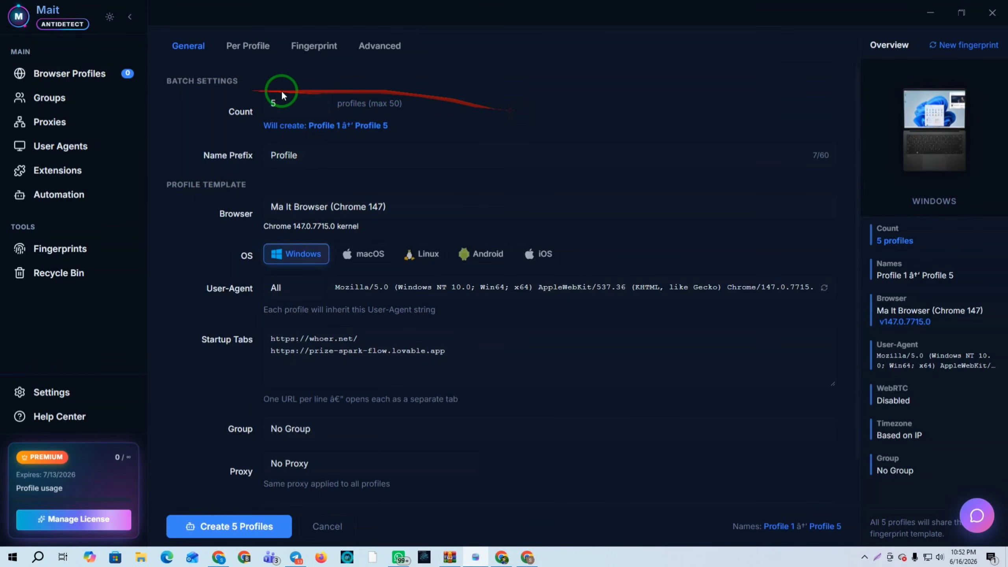
left_click(290, 103)
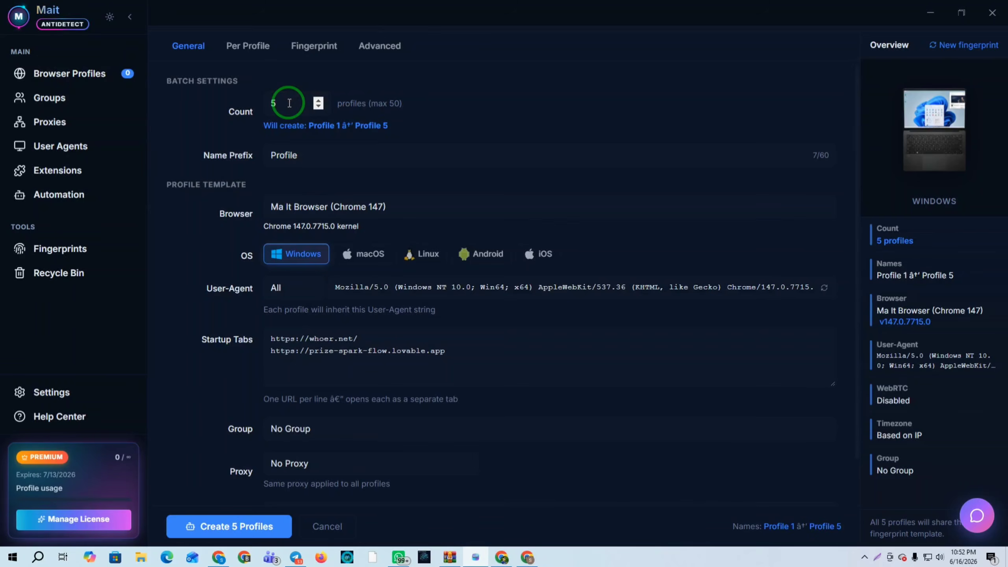
type("50")
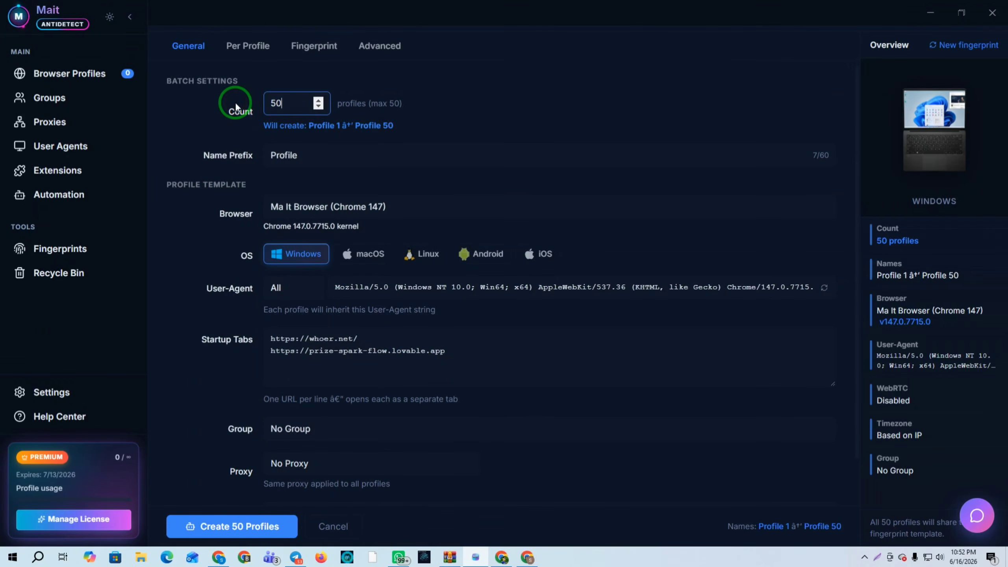
left_click(302, 254)
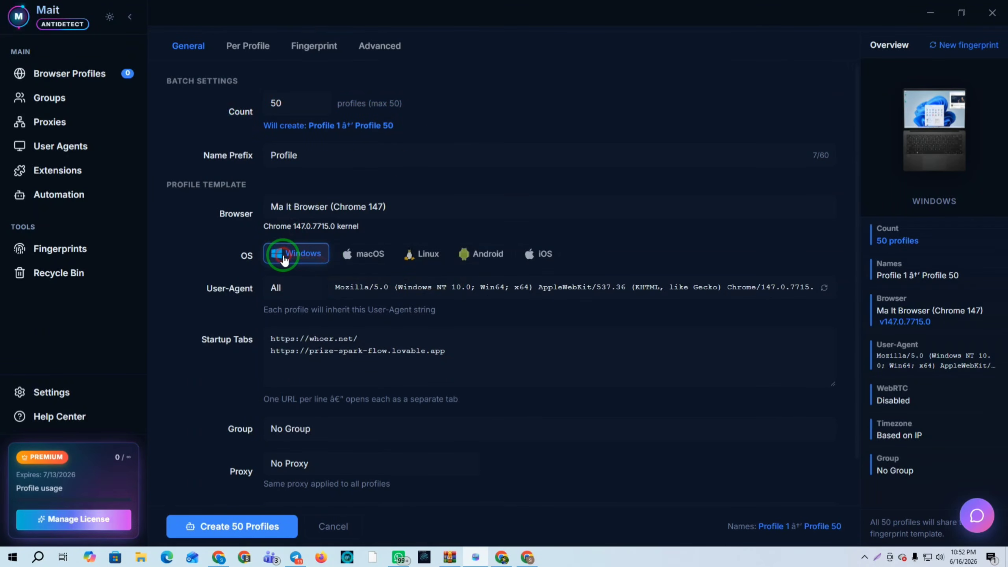
left_click(494, 254)
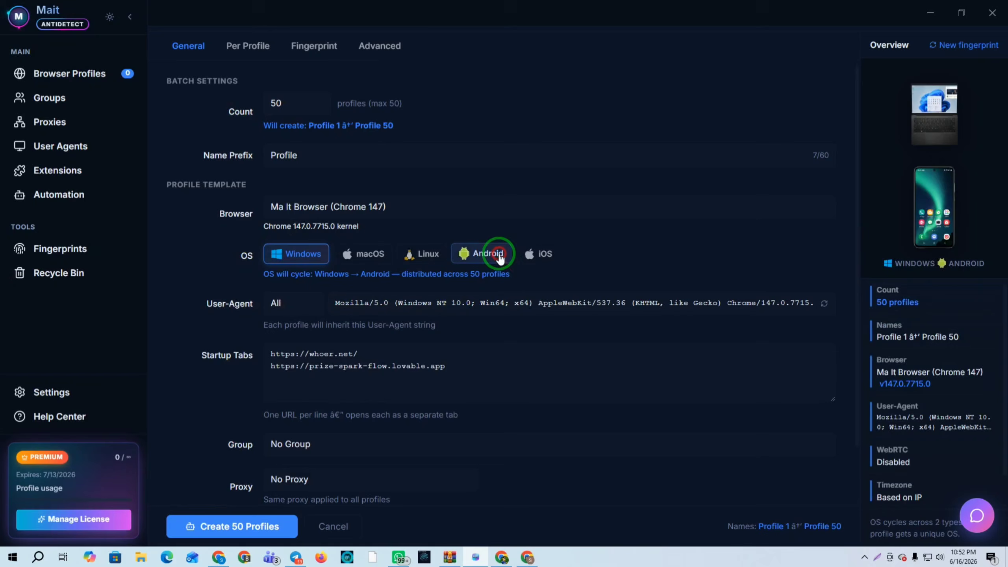
left_click(552, 254)
left_click(304, 254)
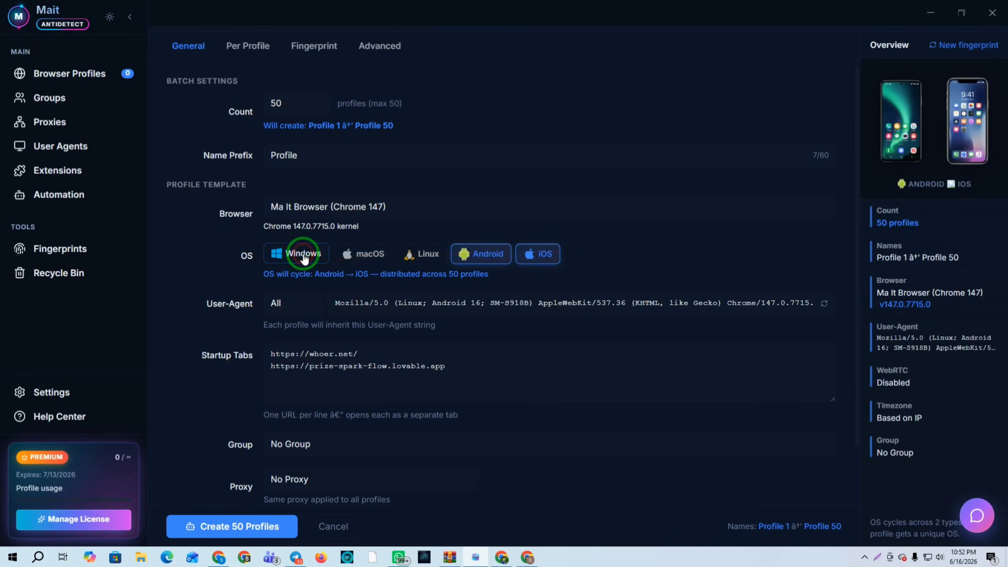
Check the whoer.net and prize-spark-flow.lovable.app startup tab URLs in the bulk-create form
scroll(454, 255, "down", 1)
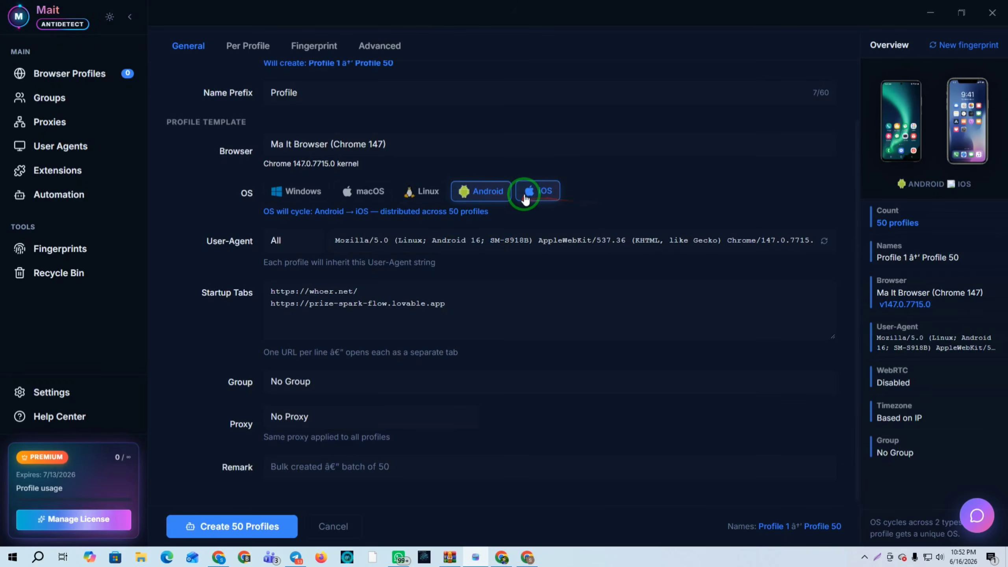
left_click_drag(465, 307, 255, 288)
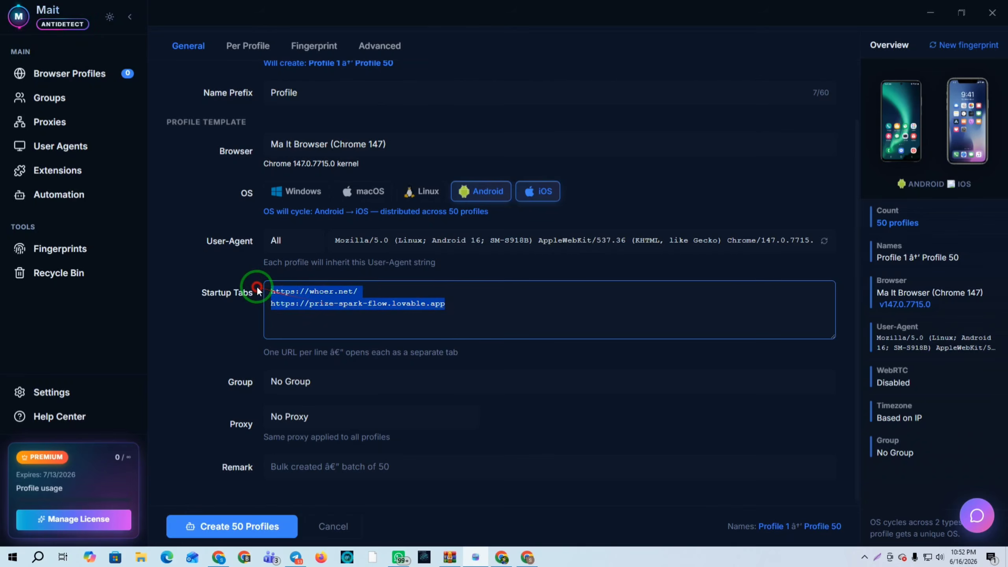
left_click(508, 311)
left_click_drag(509, 311, 243, 292)
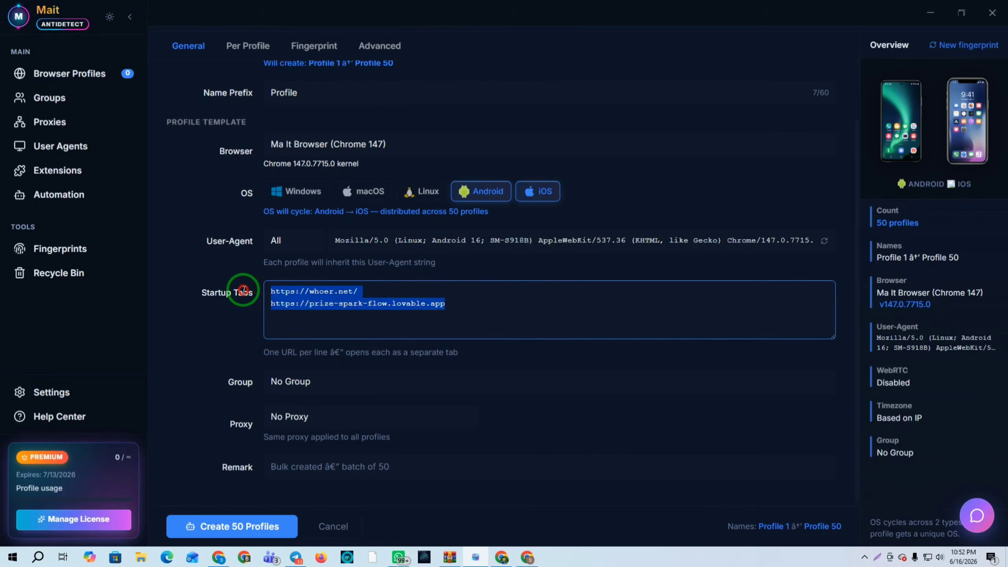
left_click(576, 310)
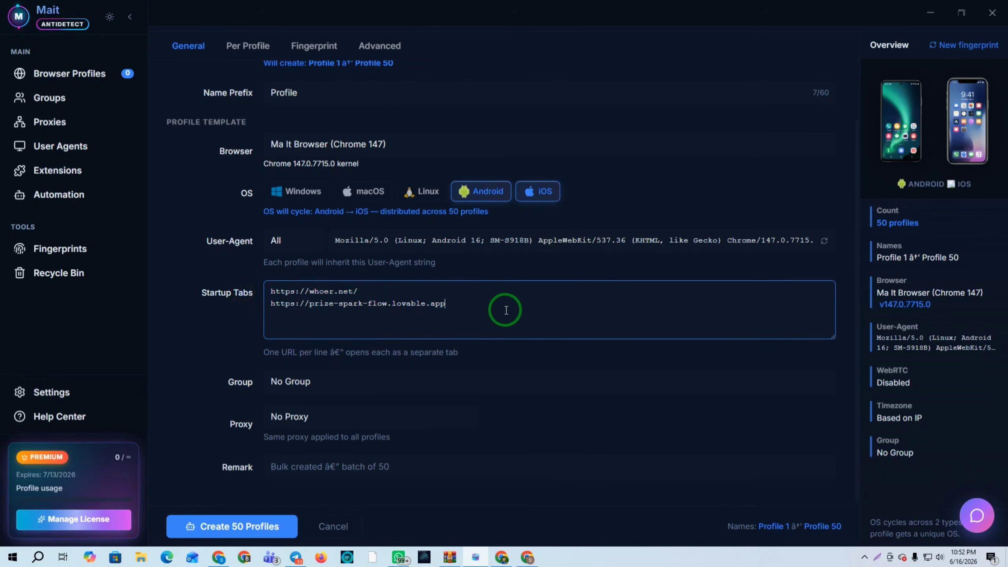
left_click_drag(435, 307, 225, 309)
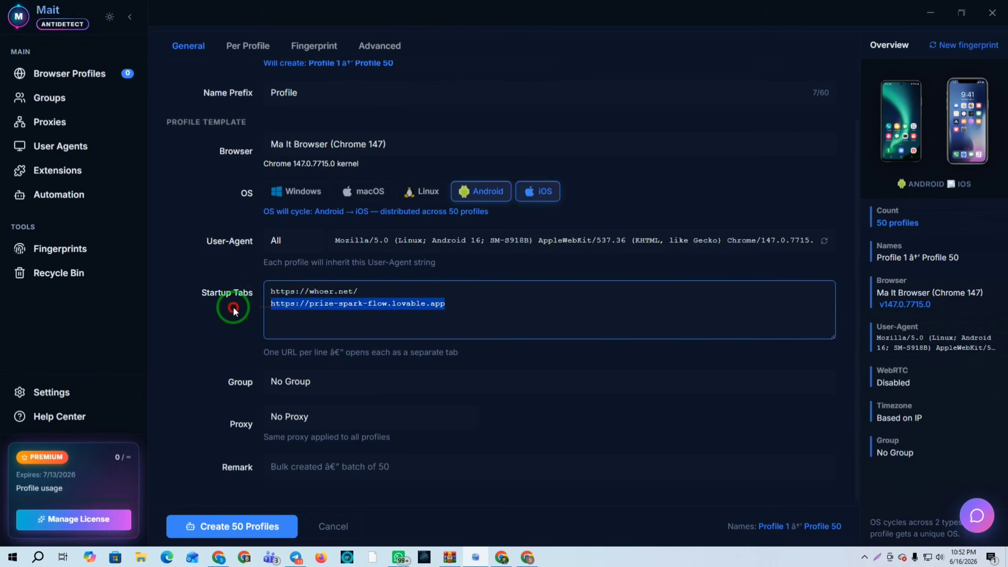
left_click(534, 308)
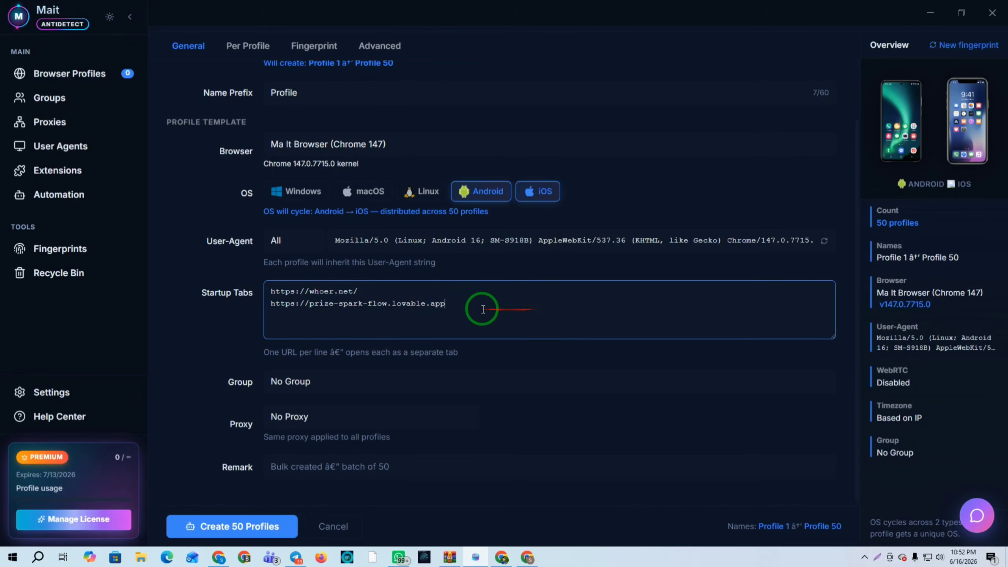
left_click_drag(480, 295, 402, 304)
left_click(556, 305)
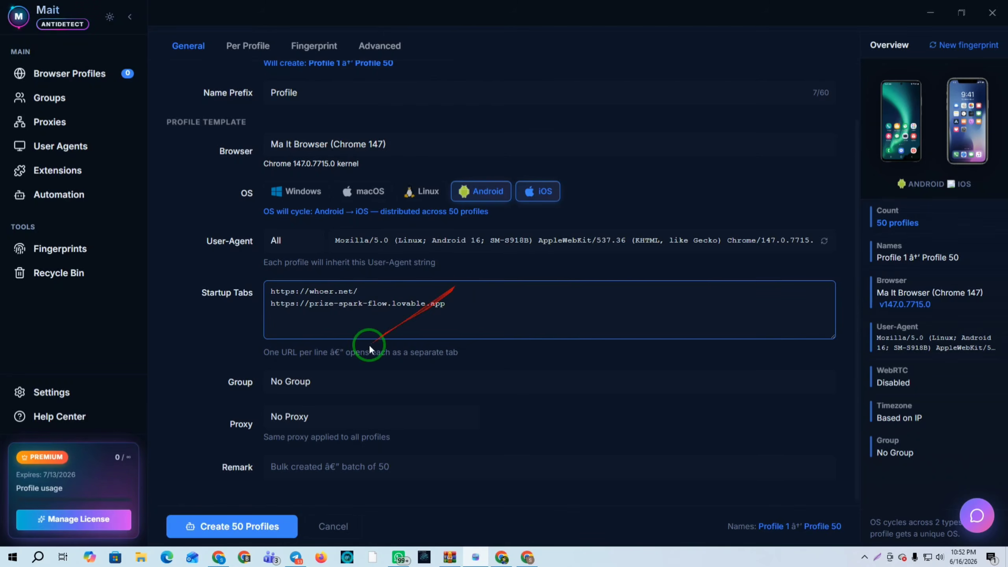
scroll(304, 384, "up", 2)
scroll(277, 415, "down", 2)
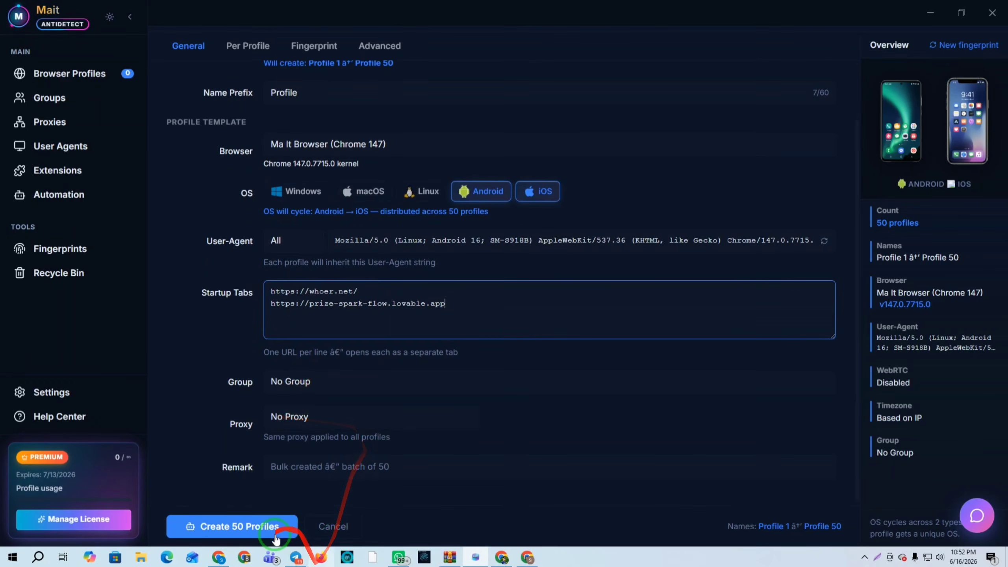
Create the 50 Android/iOS profiles, review the list, and open the empty Proxies page
left_click(235, 528)
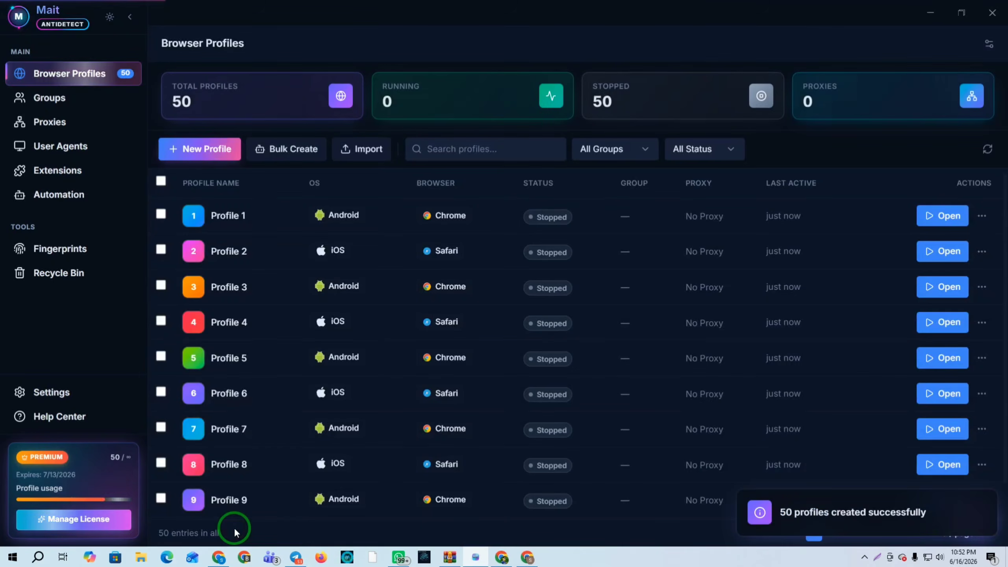
scroll(249, 301, "down", 1)
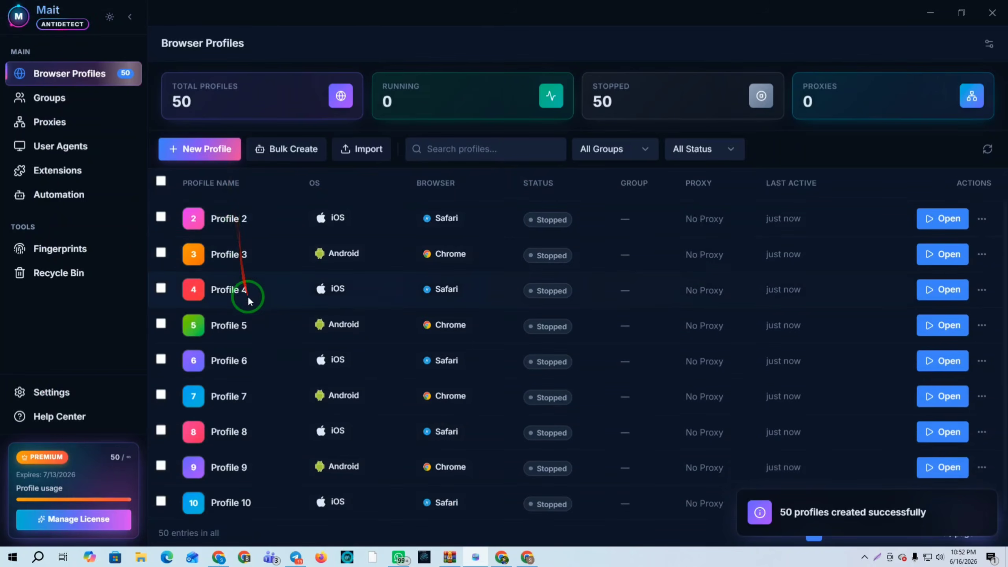
scroll(358, 358, "up", 1)
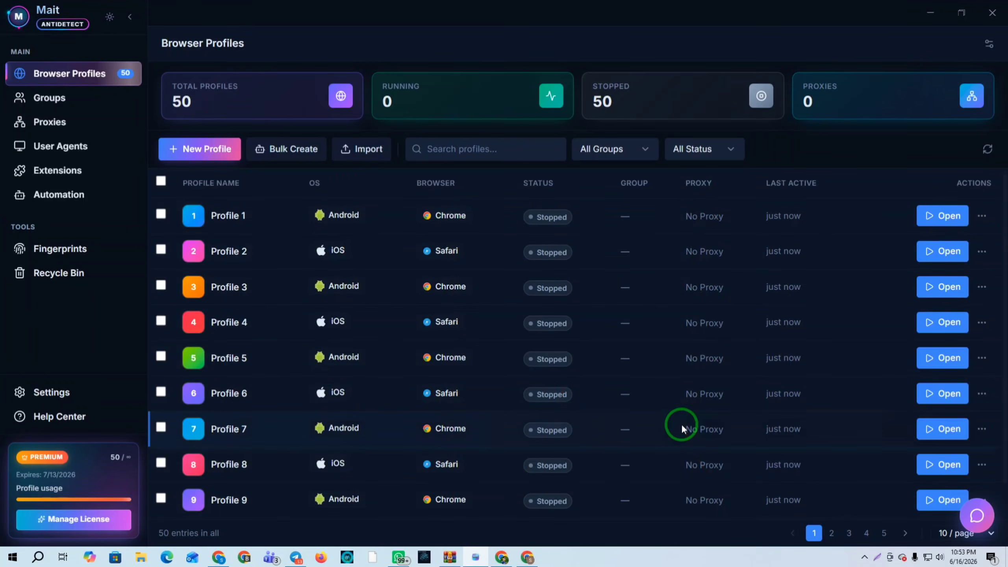
left_click(56, 125)
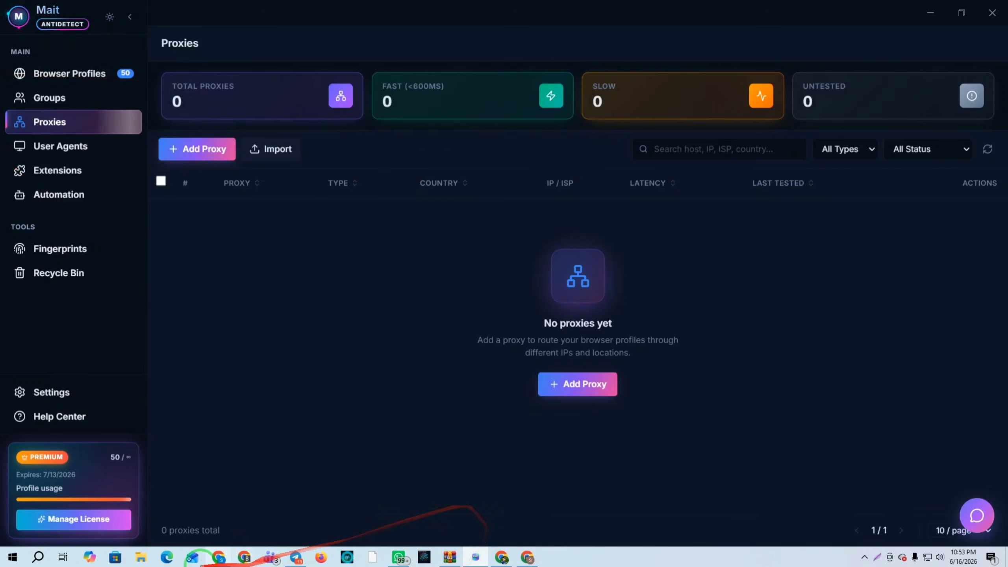
left_click(217, 557)
Set the NodeMaven dashboard's proxy quantity to 50 and return to Mait Antidetect
left_click(395, 9)
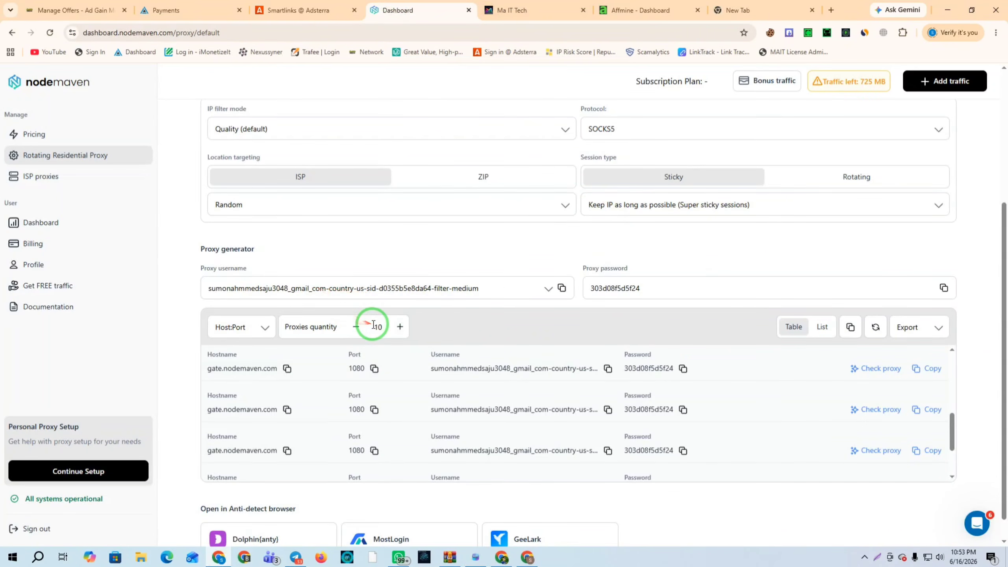
type("1")
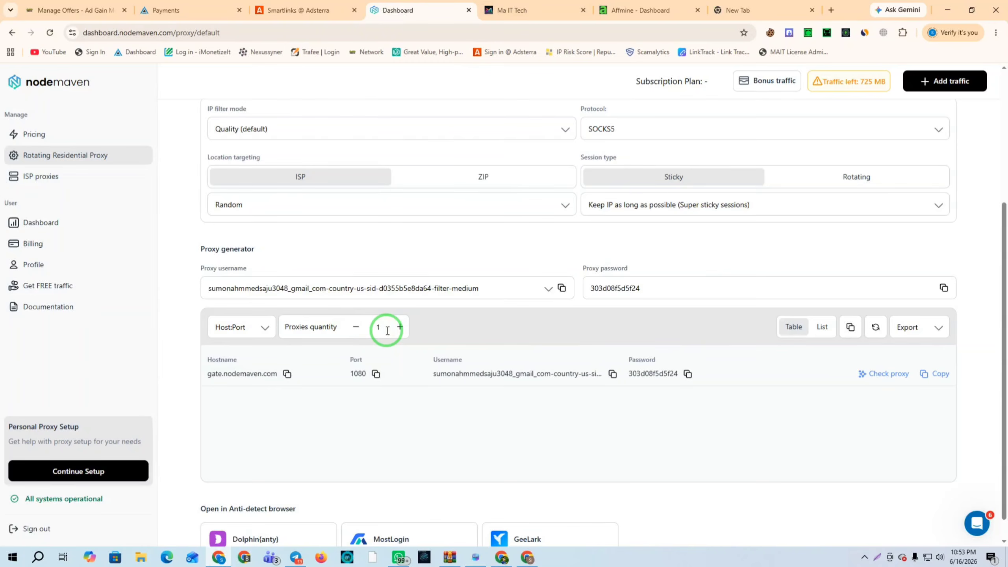
type("5")
key("BackSpace")
type("50")
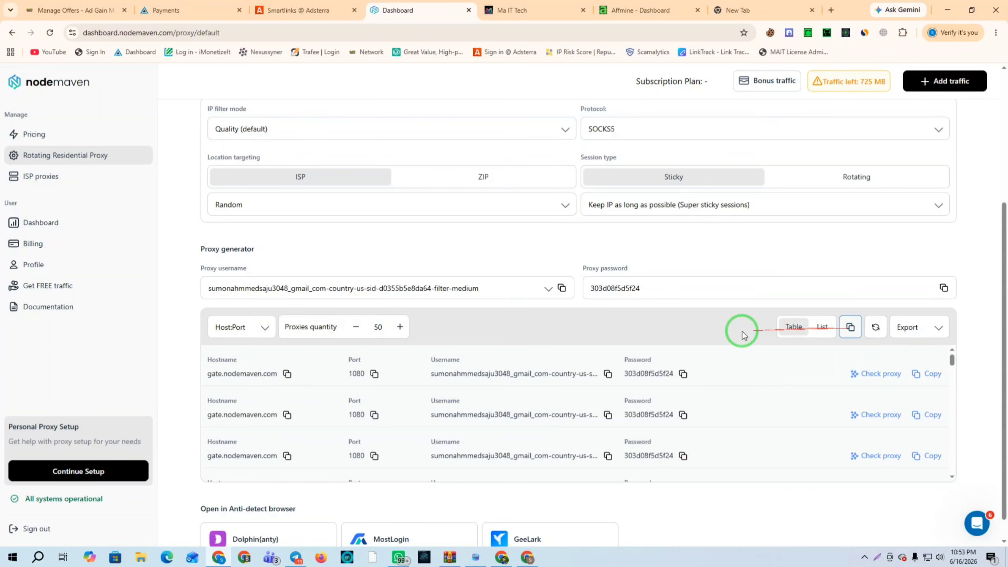
left_click(475, 558)
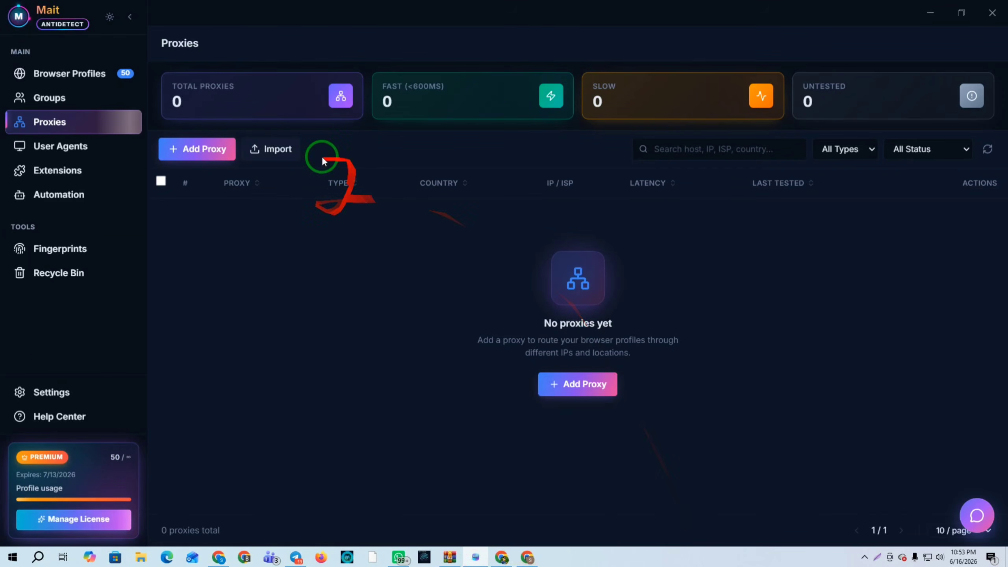
Paste the 50 NodeMaven SOCKS5 proxies into the import form and import them
left_click(281, 150)
left_click(317, 358)
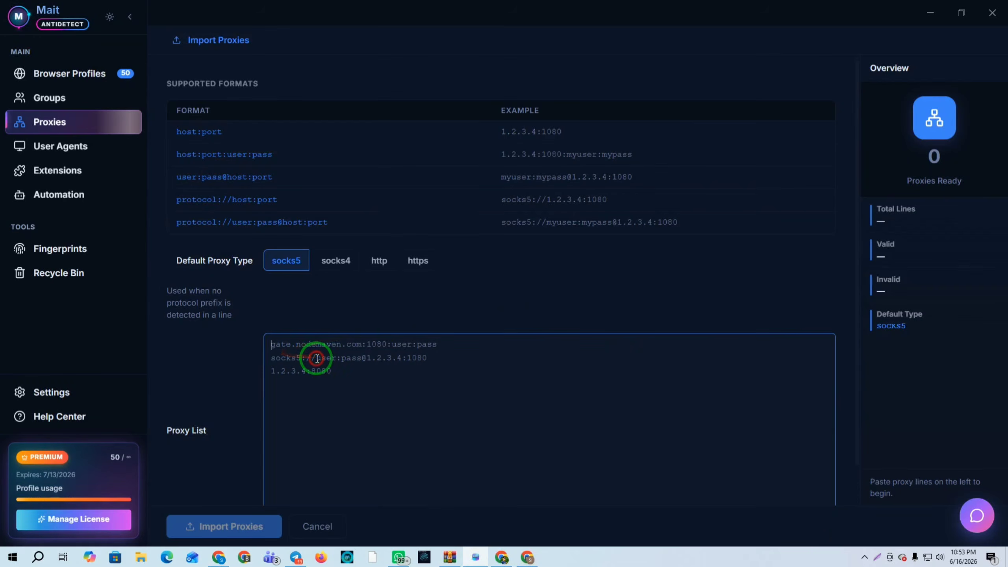
key("ctrl+v")
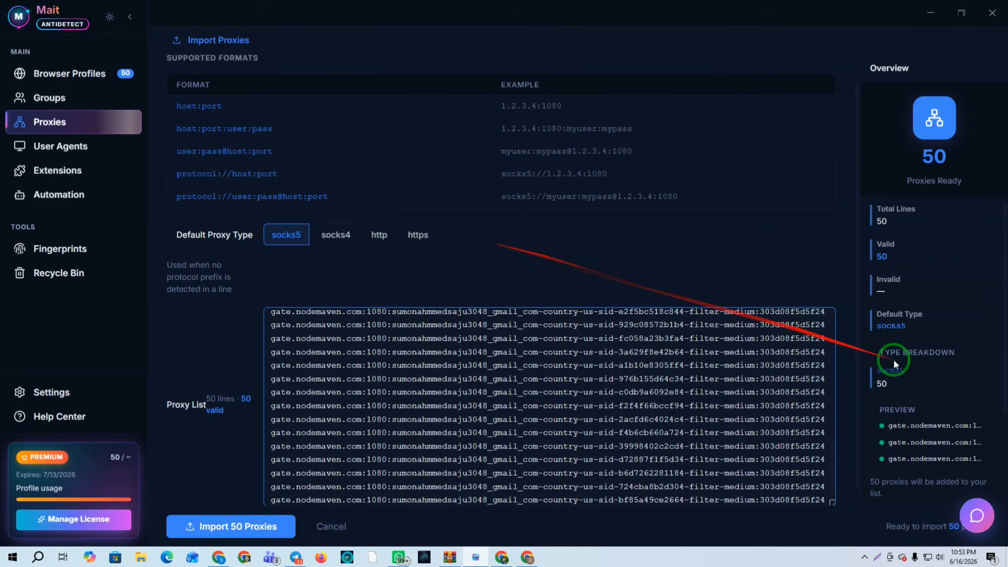
left_click(240, 531)
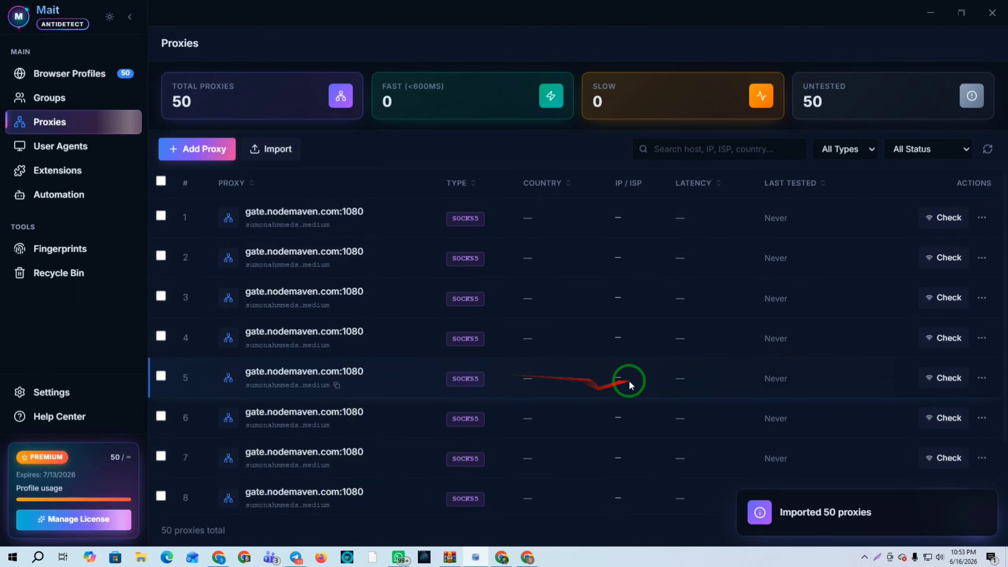
Look over the User Agents, Groups and Browser Profiles pages, ending on the empty User Agents page
left_click(43, 148)
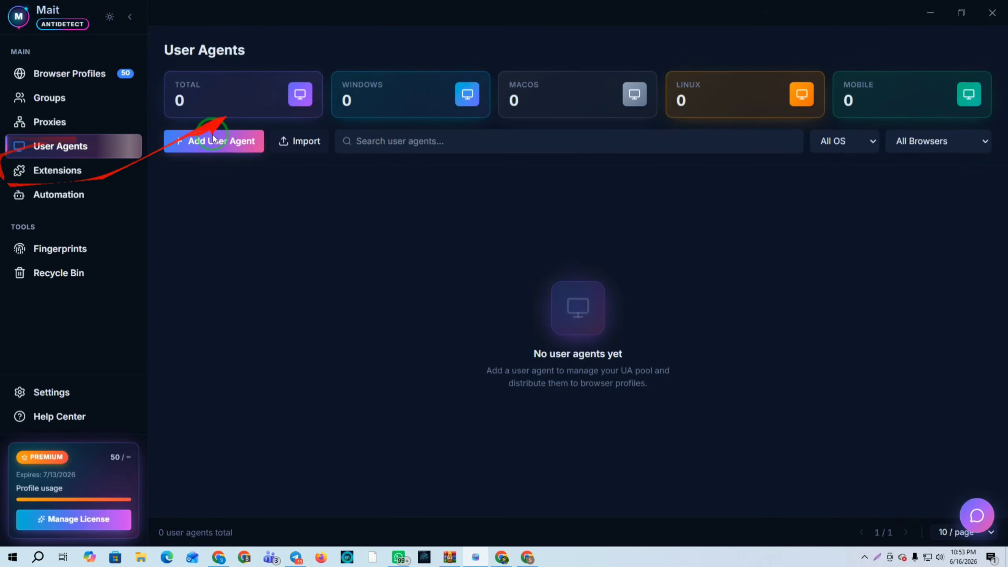
left_click(219, 559)
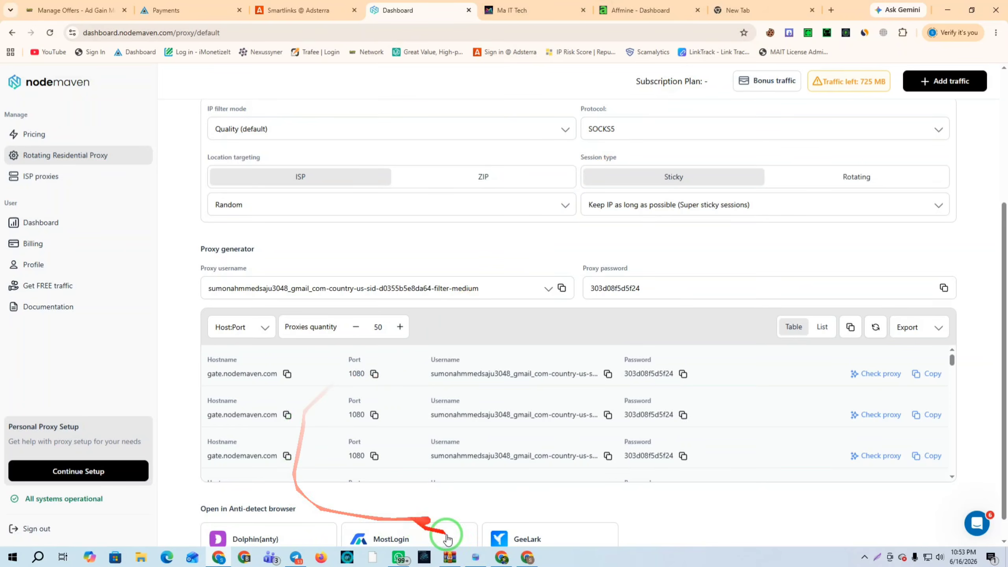
left_click(472, 557)
left_click(58, 98)
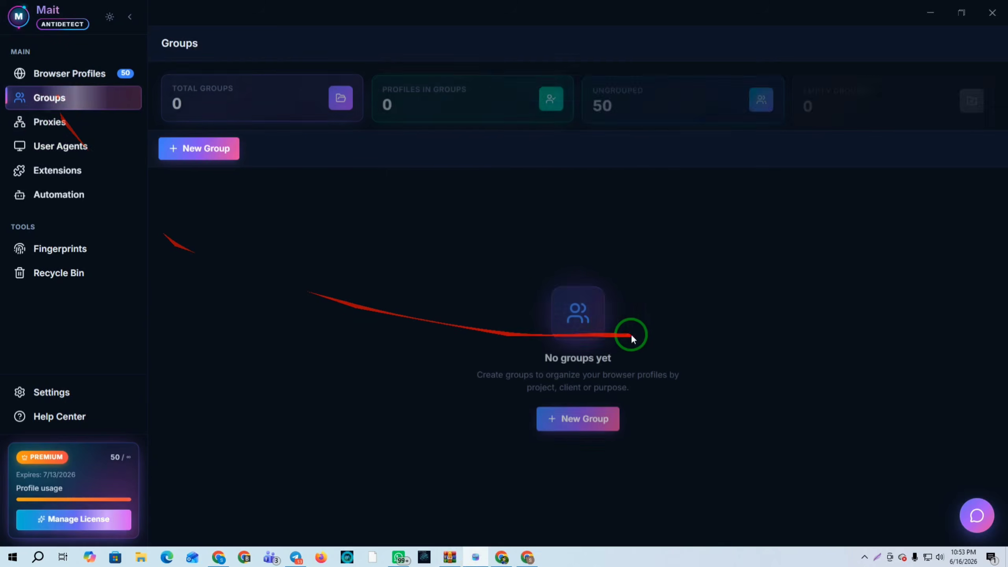
left_click(59, 74)
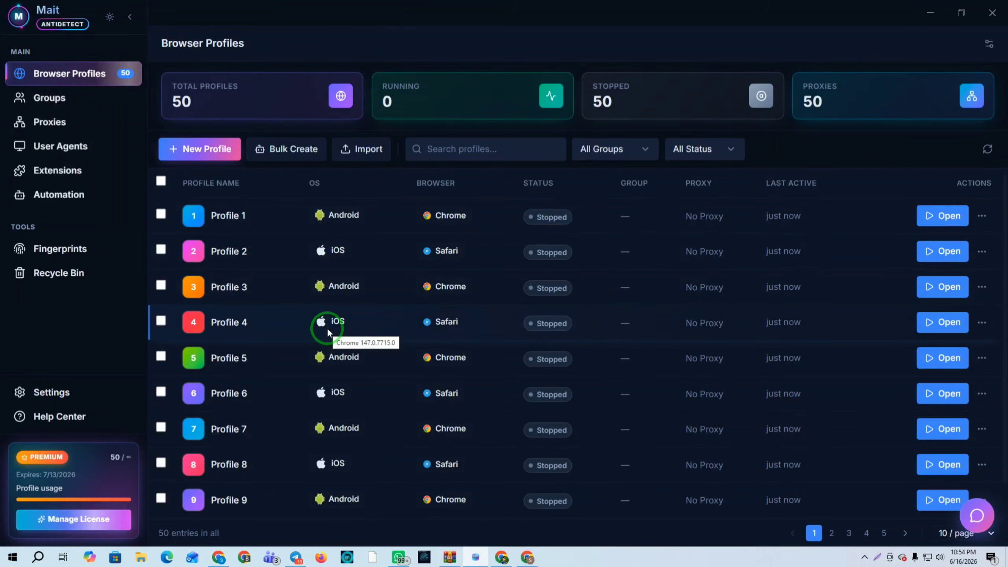
left_click(64, 148)
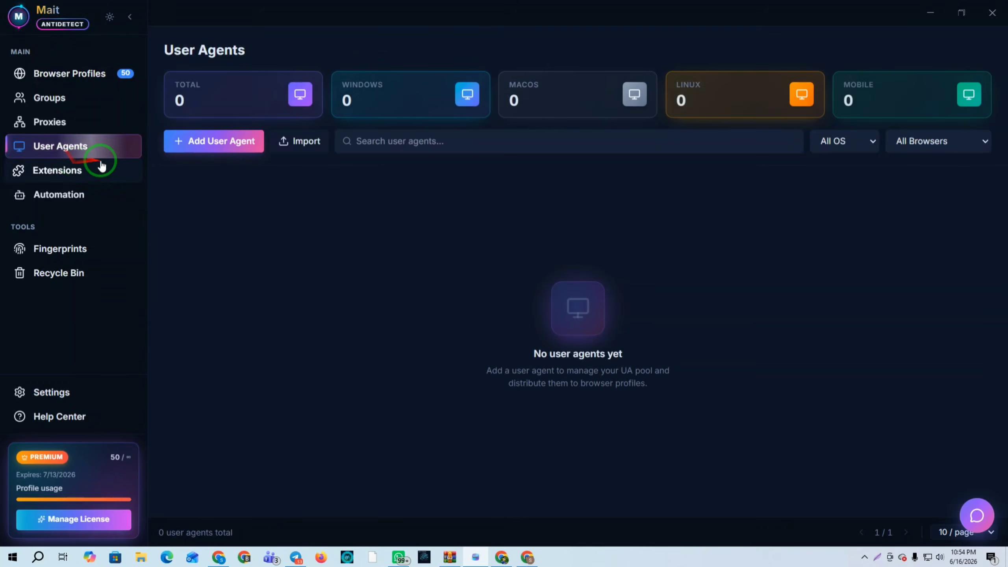
In the Ma IT Tech generator, choose iPhone user agents, Facebook and USA
left_click(216, 559)
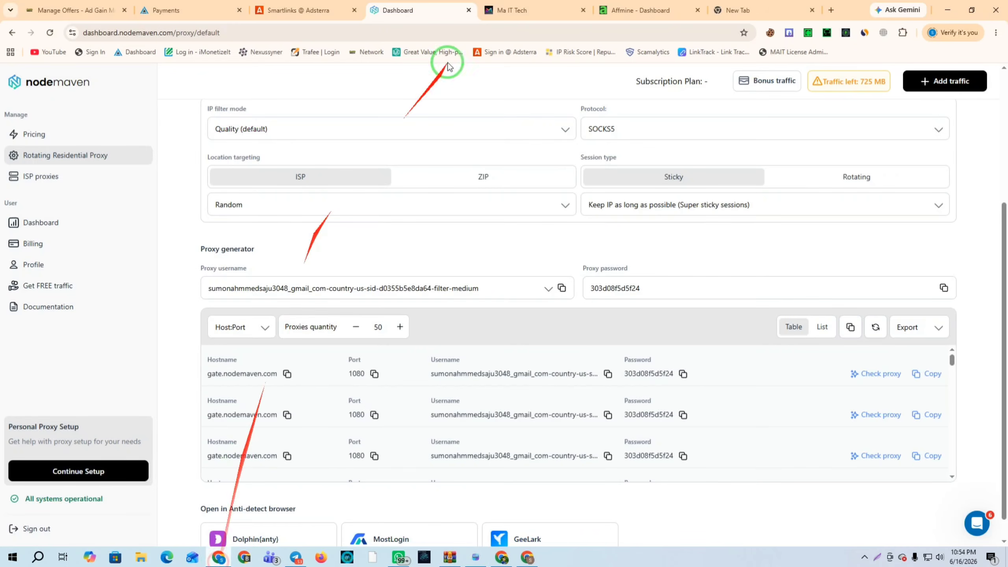
left_click(516, 10)
scroll(606, 294, "up", 5)
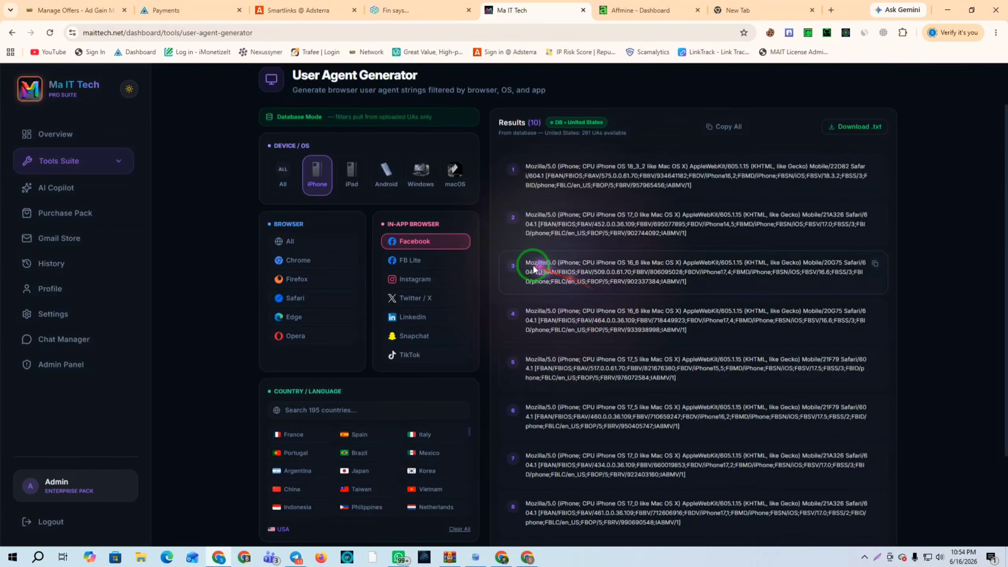
left_click(318, 231)
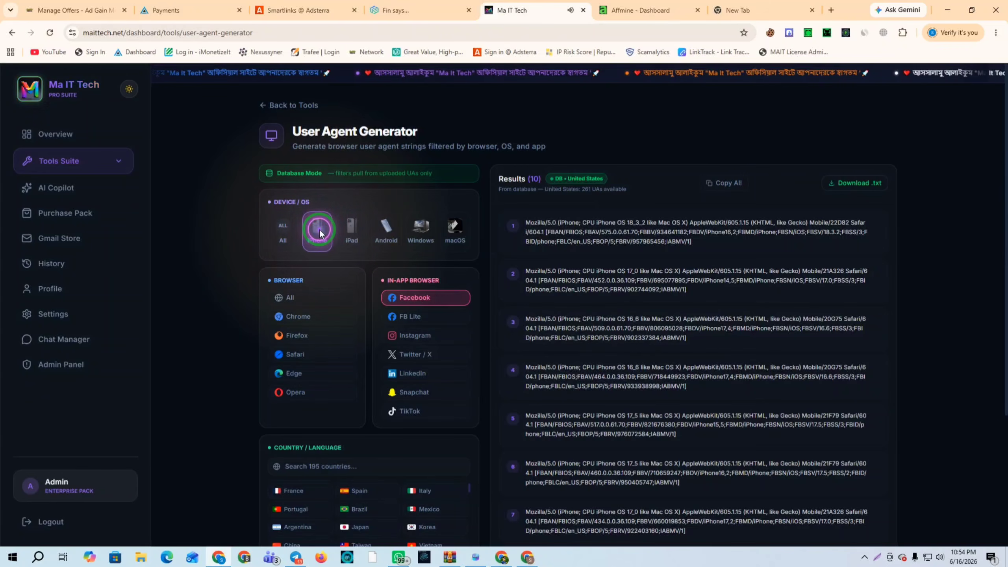
left_click(408, 298)
scroll(409, 299, "down", 4)
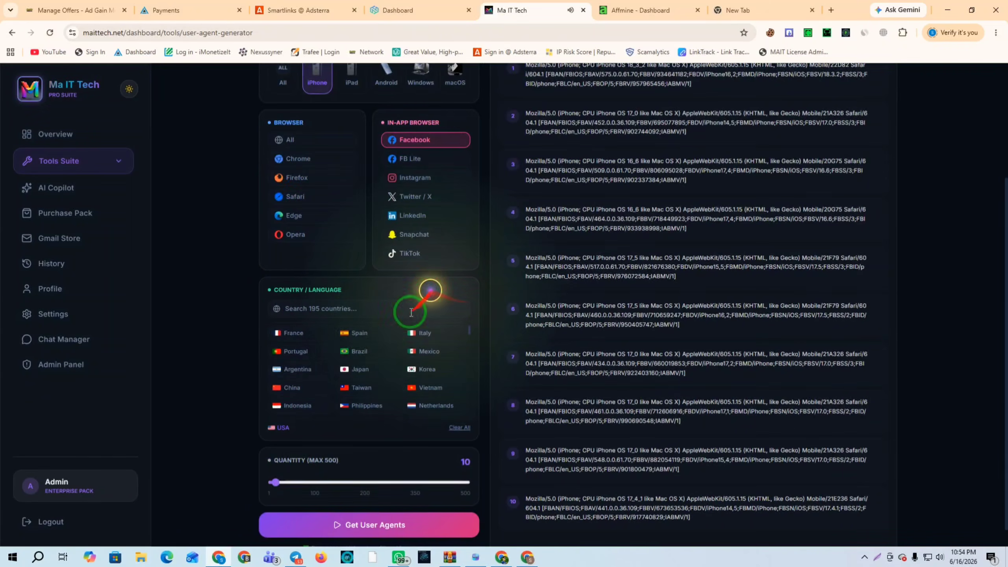
scroll(315, 337, "up", 3)
left_click(359, 335)
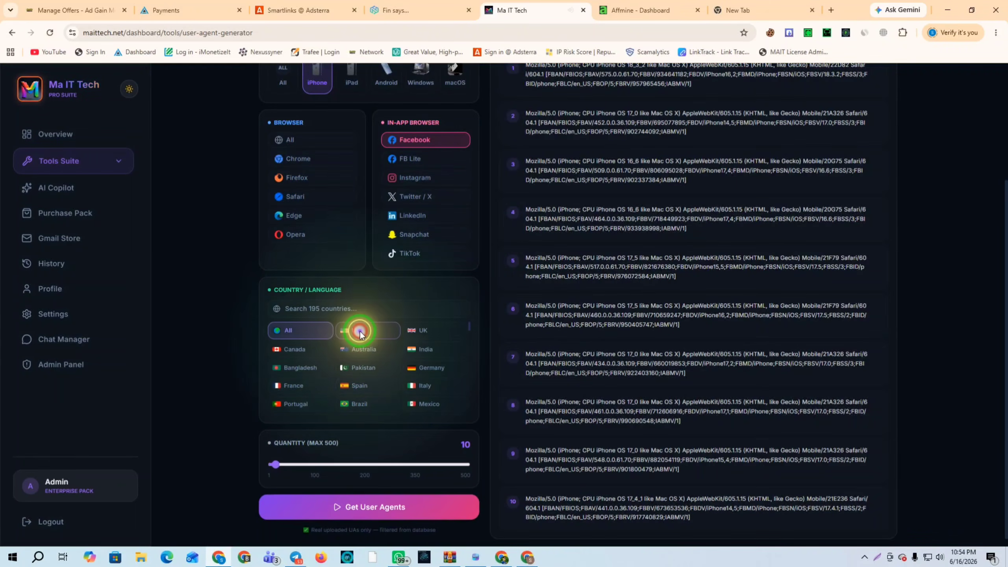
Set the quantity to 25 and generate the USA iPhone user agents
scroll(418, 259, "down", 1)
left_click(282, 481)
left_click_drag(276, 461, 278, 464)
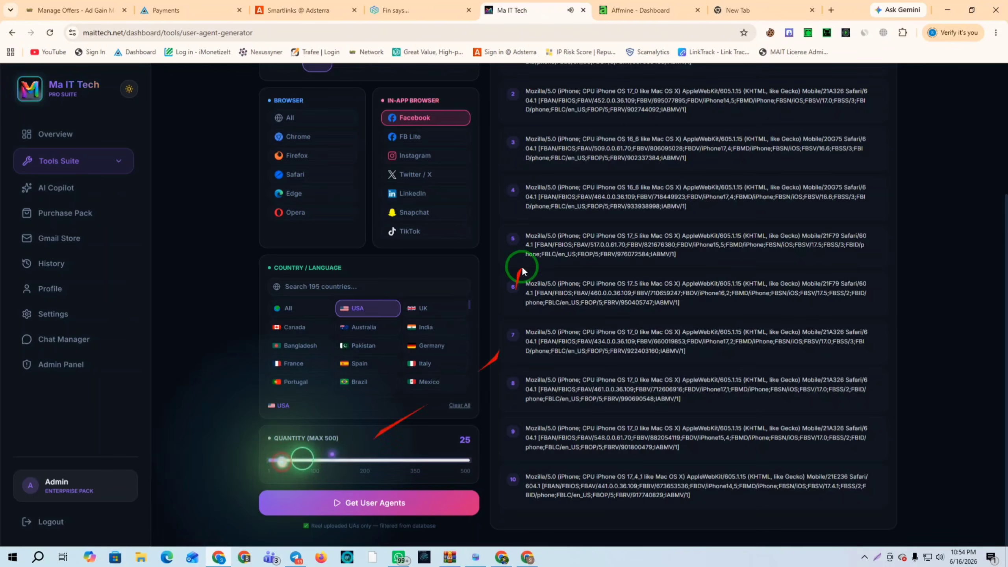
left_click(395, 496)
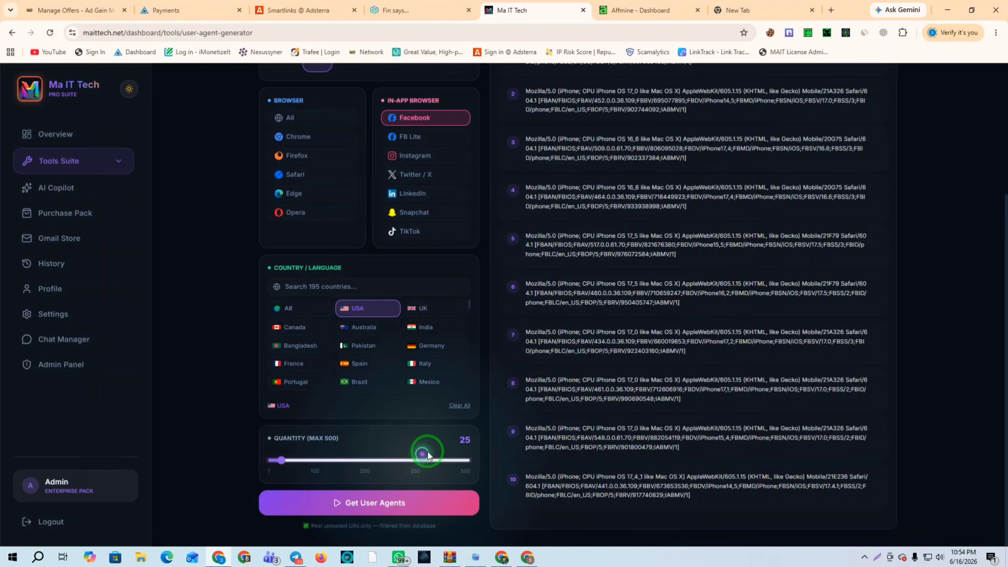
left_click(343, 507)
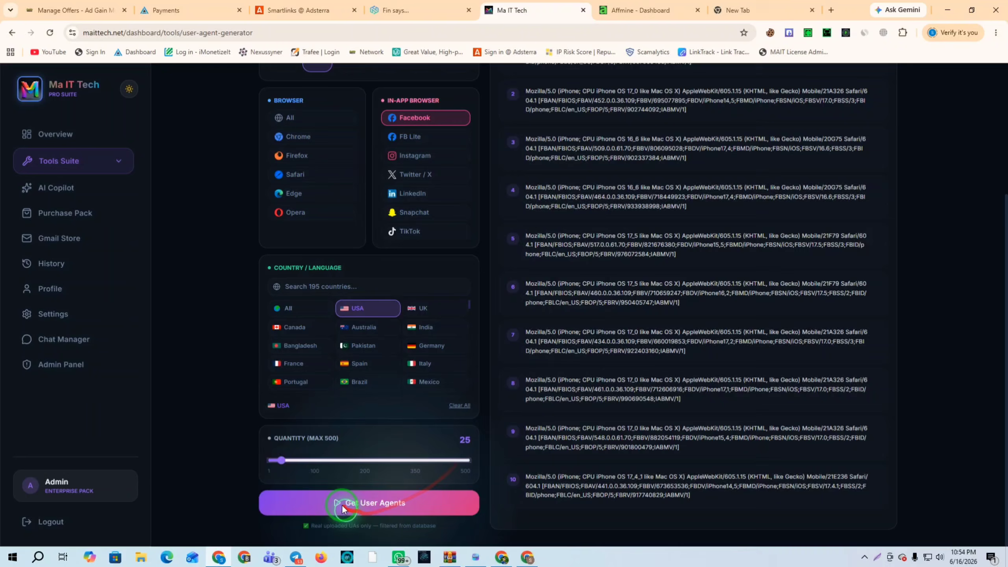
left_click(376, 508)
Copy all 25 user agents and paste them into Mait Antidetect's user agent import box
scroll(688, 227, "up", 2)
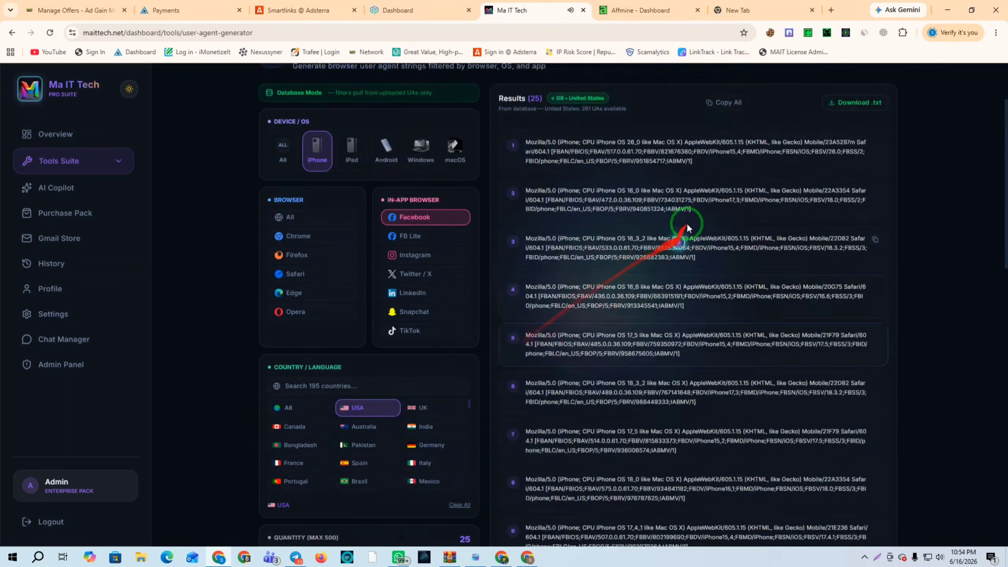
left_click(726, 183)
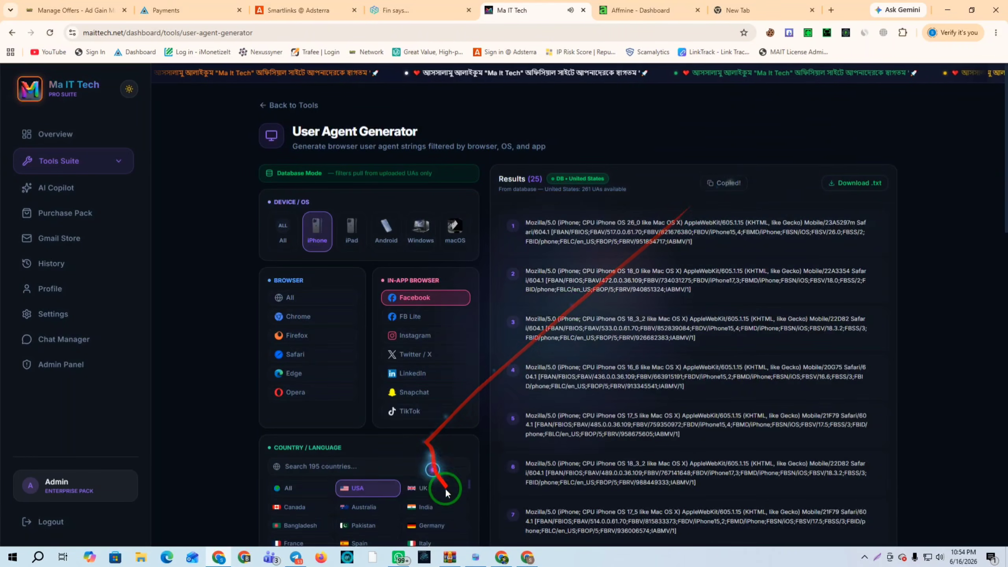
left_click(475, 557)
left_click(299, 143)
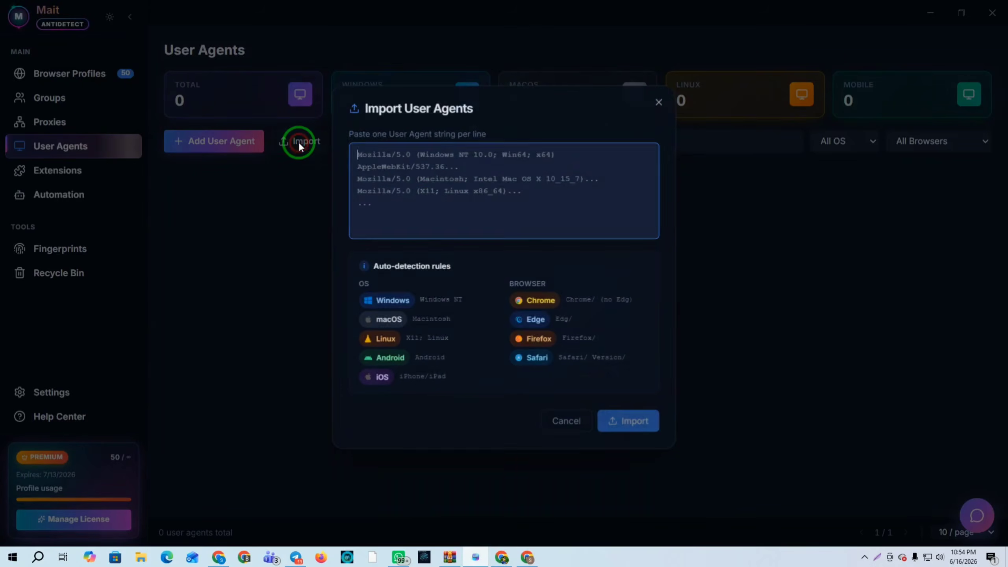
left_click(386, 160)
key("ctrl+v")
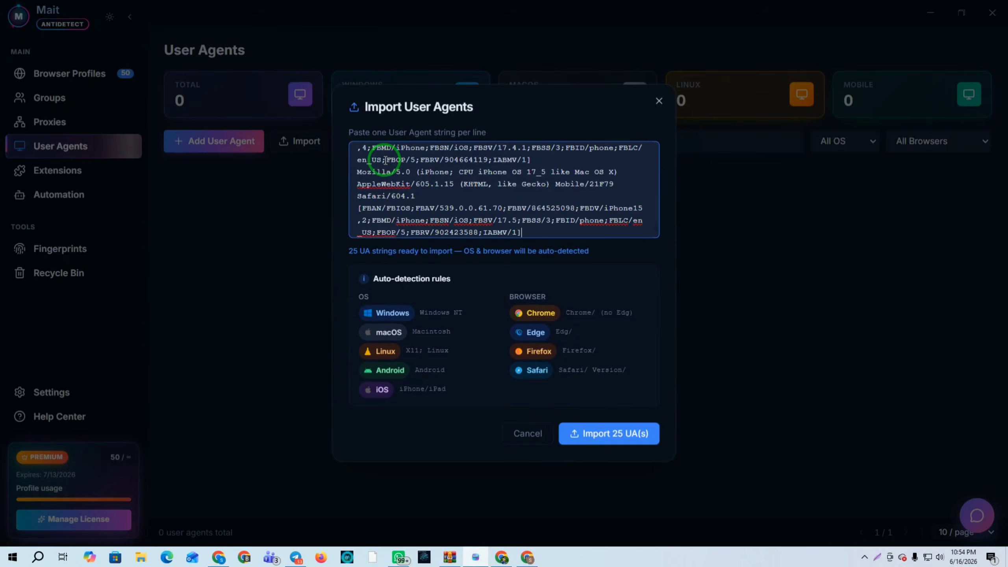
left_click(218, 558)
Generate 25 Android Facebook user agents for all countries and copy them all
left_click(386, 230)
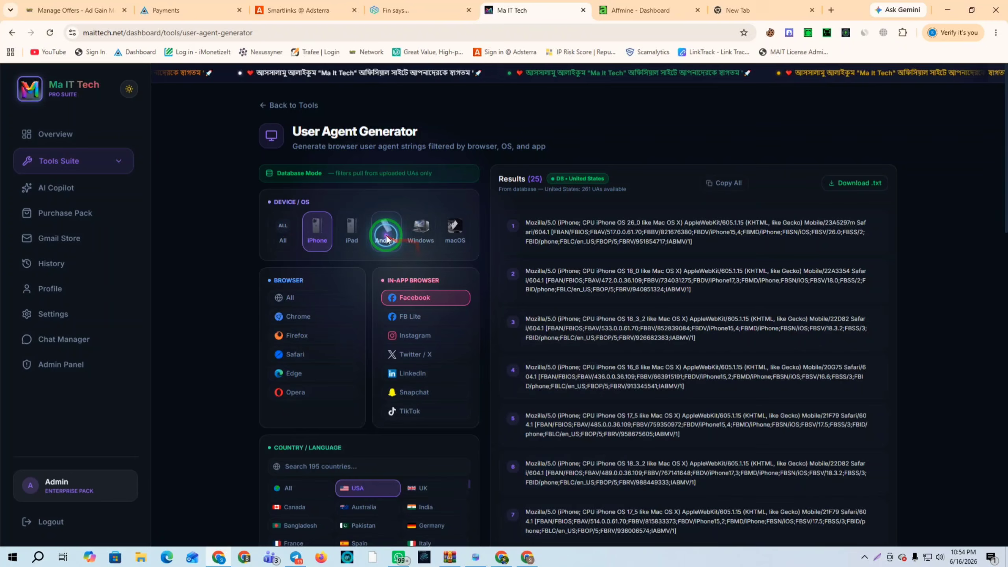
left_click(317, 243)
left_click(421, 301)
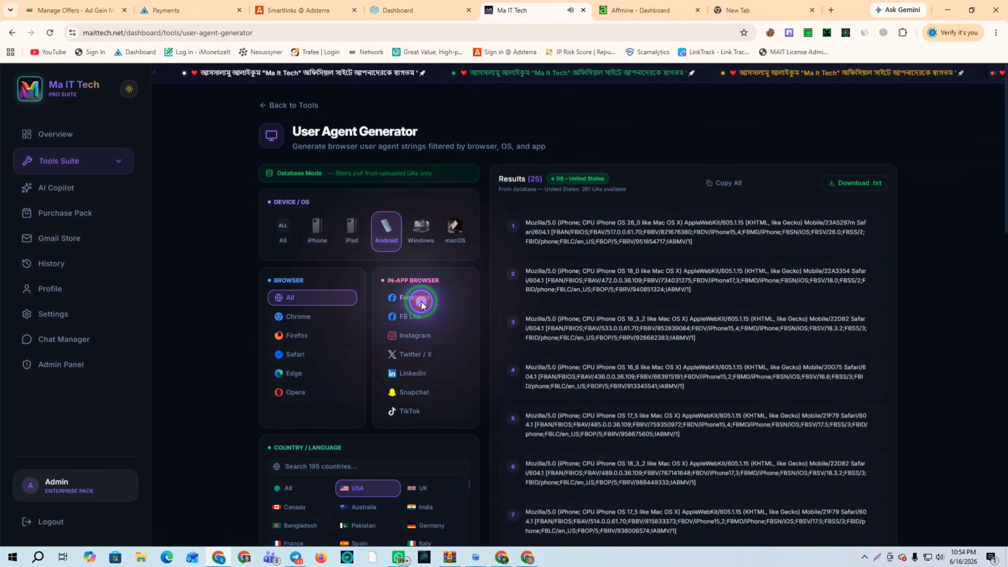
scroll(422, 305, "down", 5)
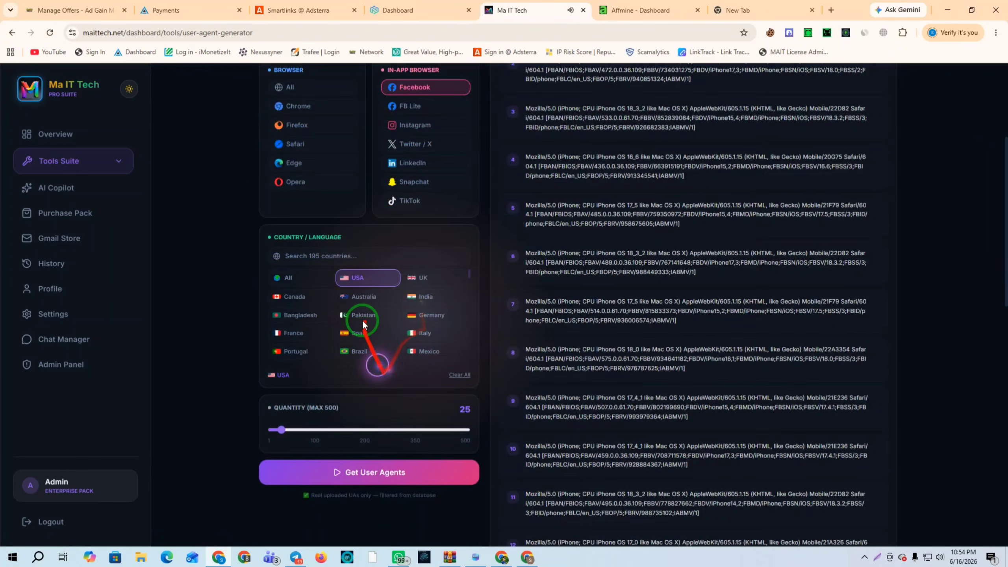
left_click(289, 278)
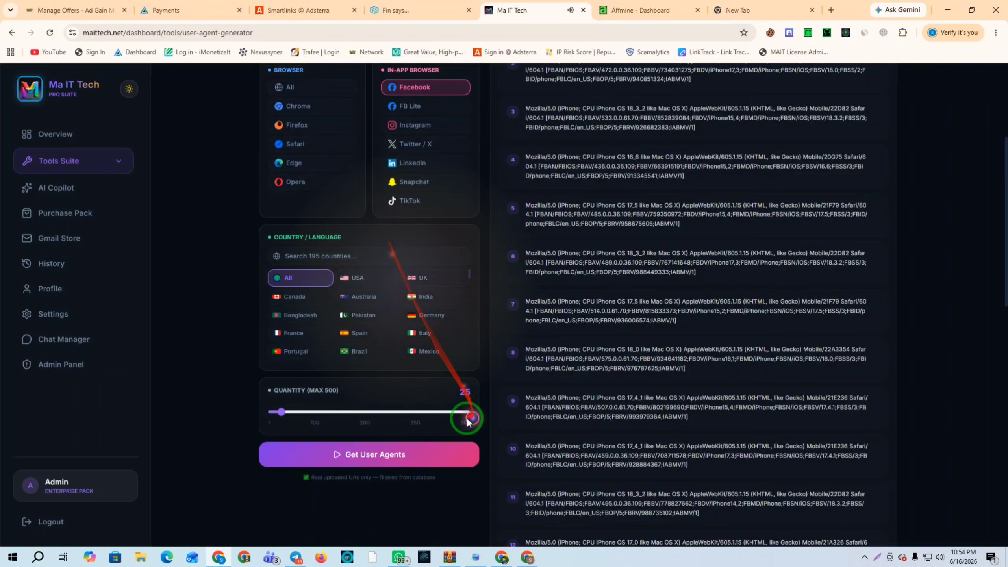
left_click(360, 456)
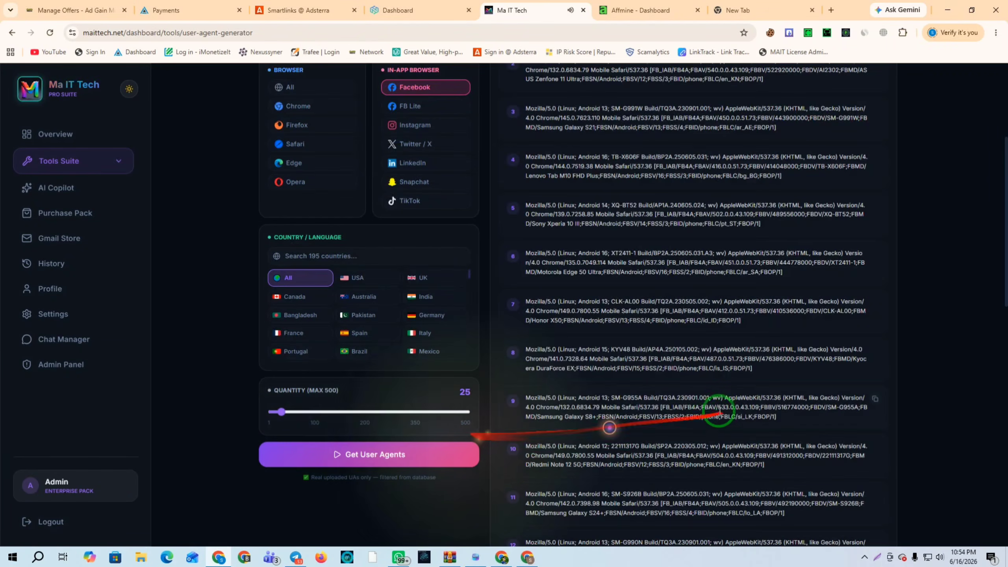
scroll(749, 318, "up", 3)
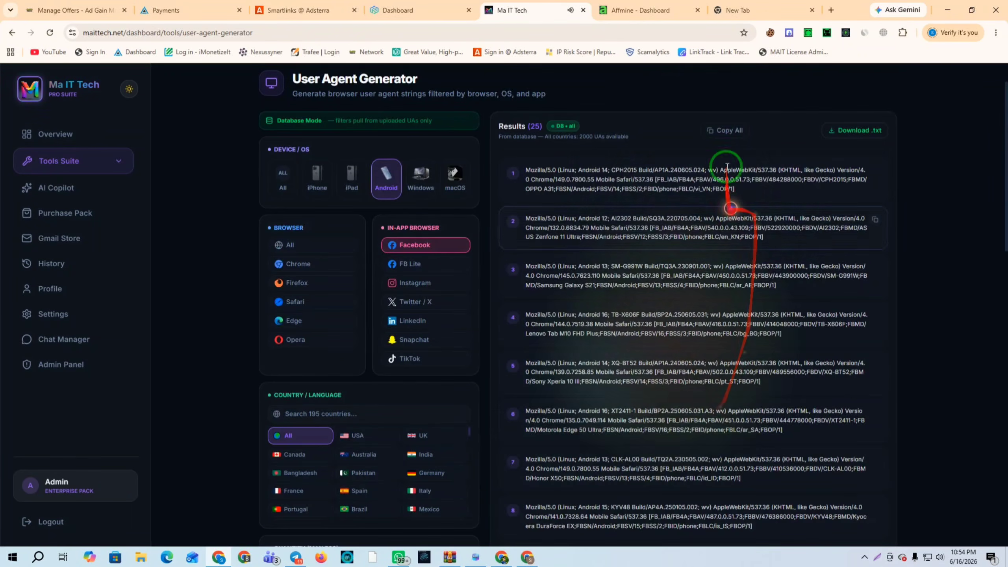
left_click(729, 130)
Paste the Android user agents below the iPhone ones, import all 50, and show Proxies
left_click(475, 557)
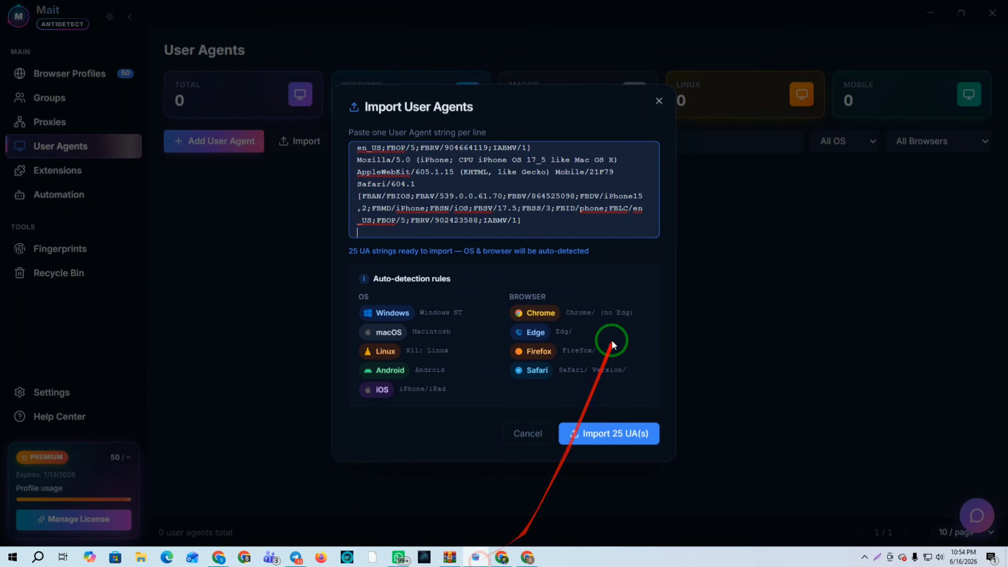
left_click(369, 224)
key("ctrl+v")
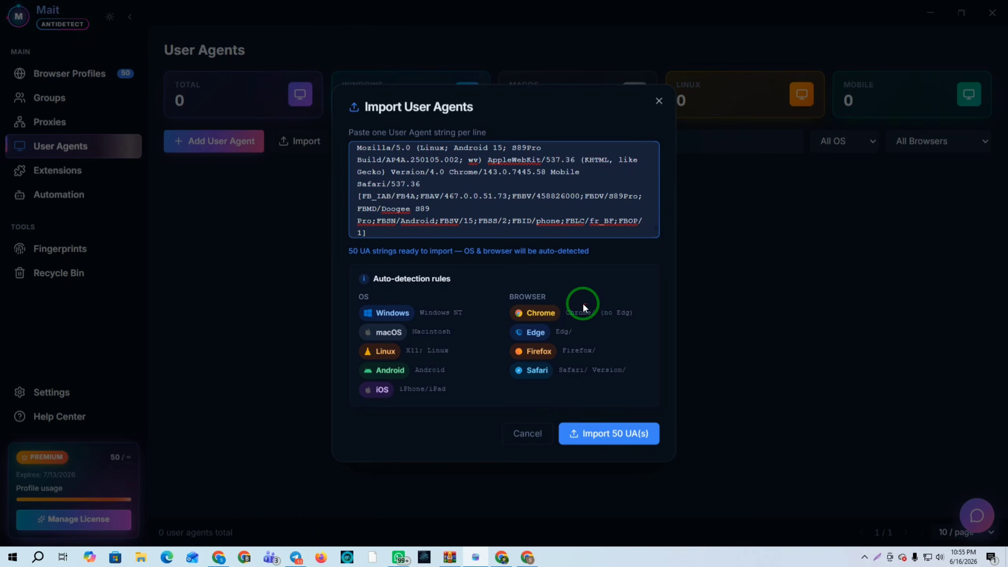
left_click(601, 429)
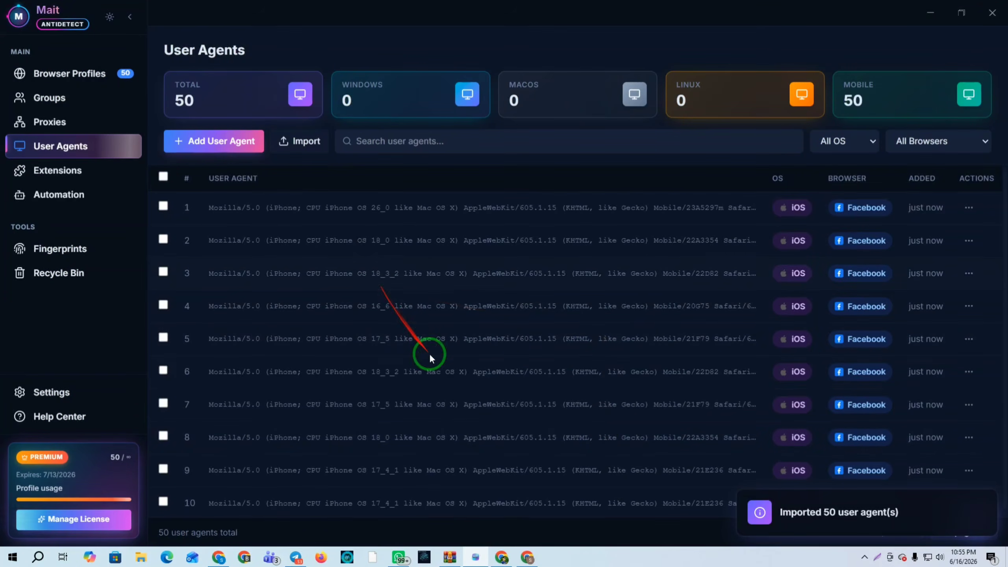
left_click(43, 121)
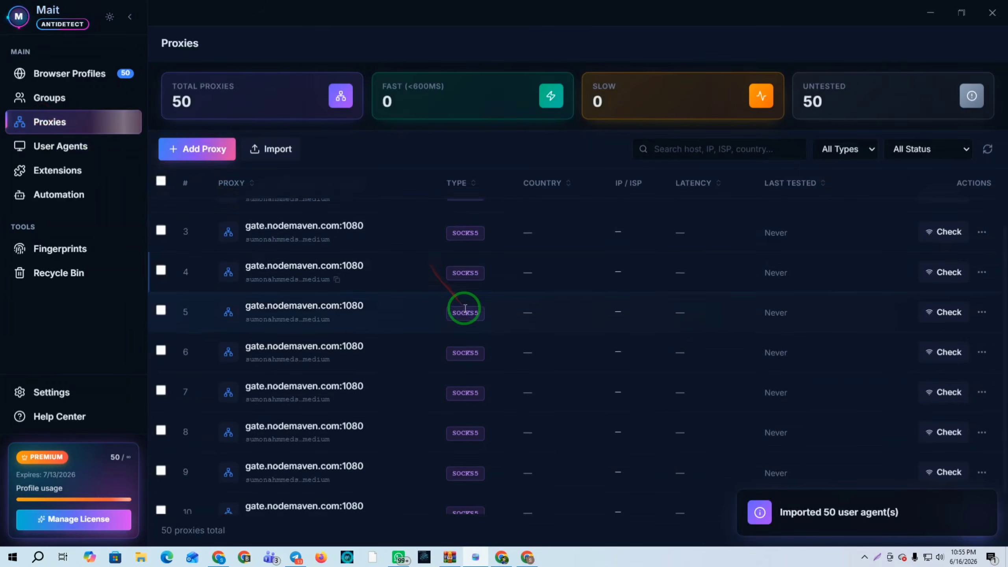
left_click(61, 75)
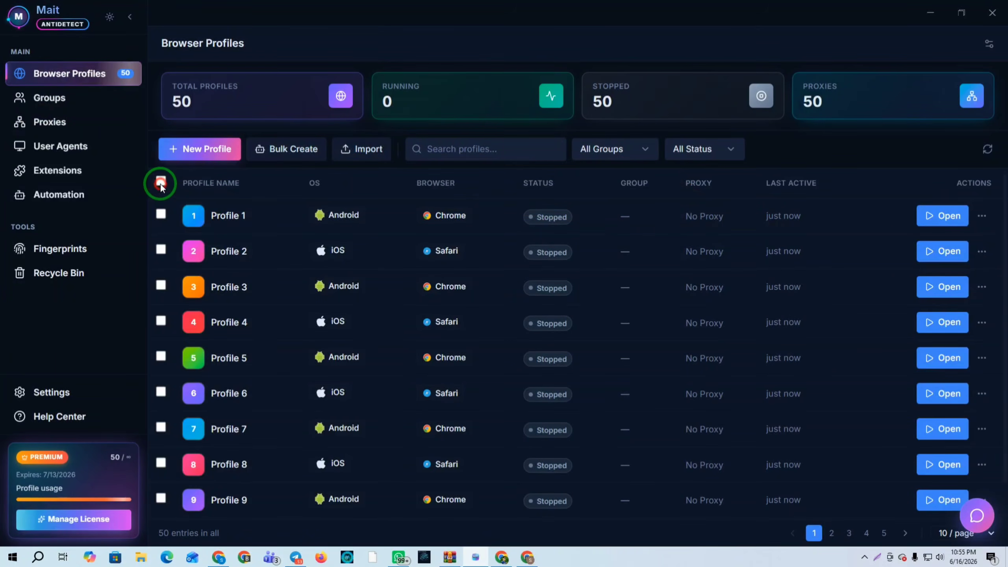
left_click(161, 182)
scroll(467, 260, "down", 3)
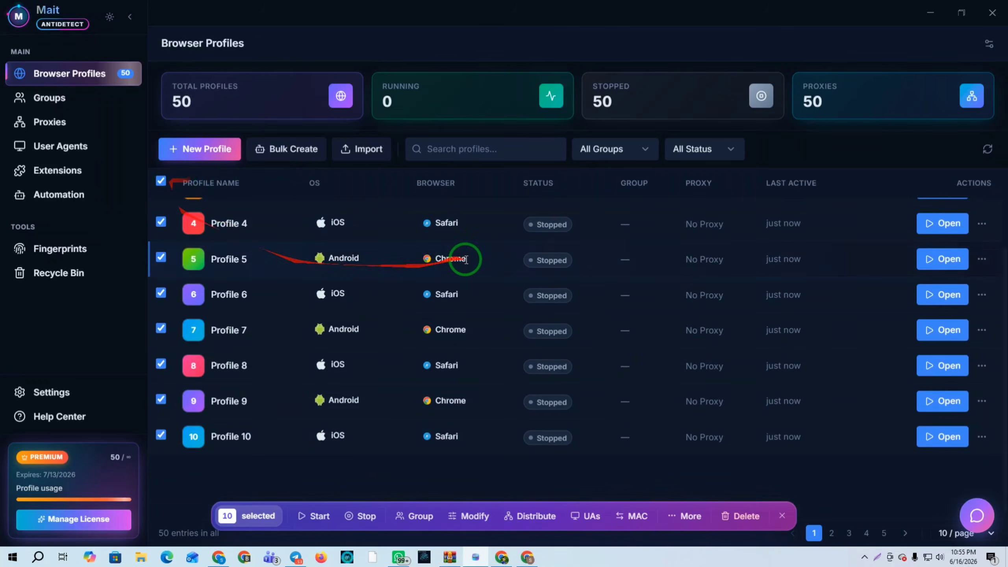
scroll(466, 260, "up", 3)
scroll(272, 323, "down", 1)
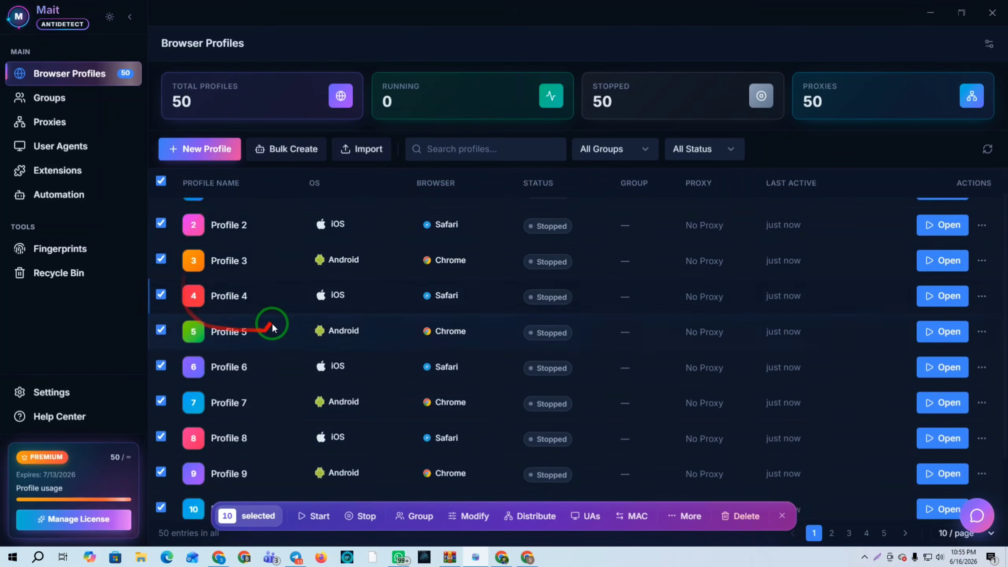
scroll(272, 323, "down", 2)
scroll(278, 314, "up", 3)
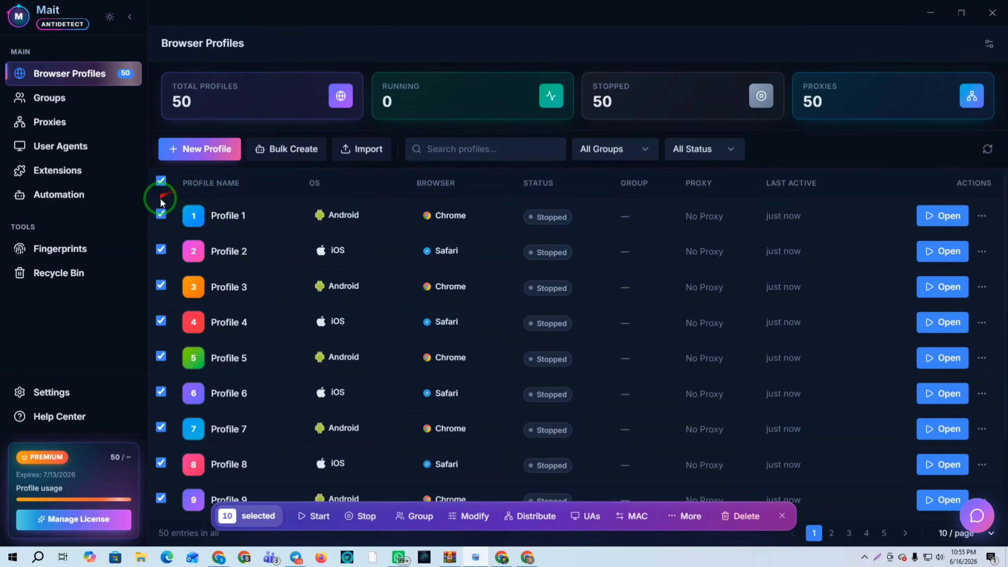
scroll(353, 295, "down", 3)
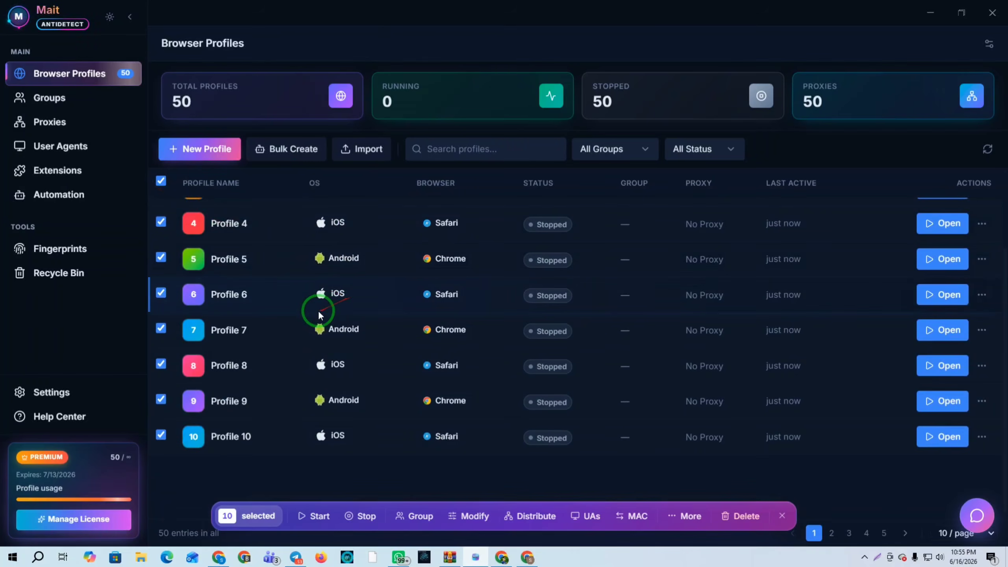
left_click(831, 533)
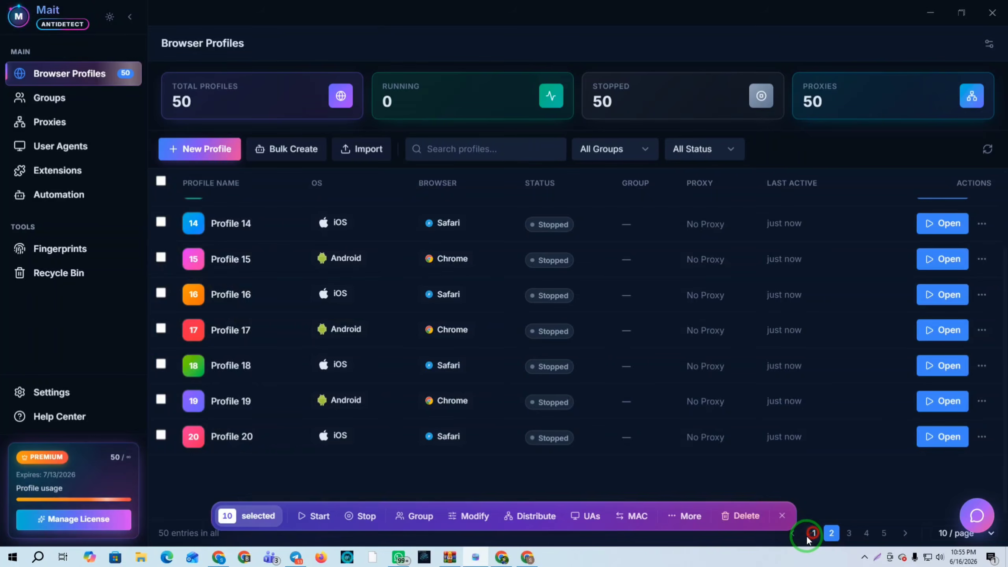
left_click(814, 533)
left_click(161, 181)
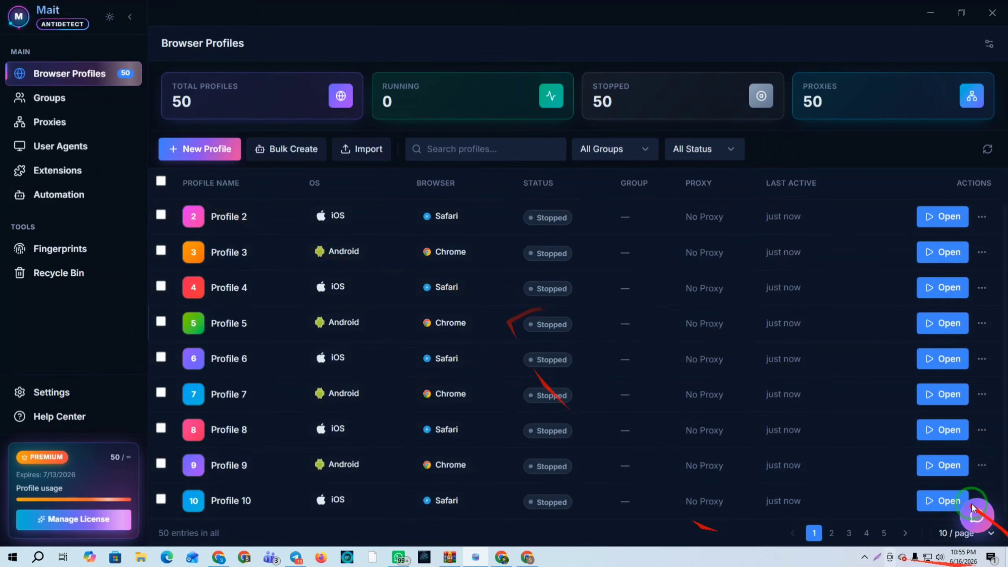
left_click(991, 535)
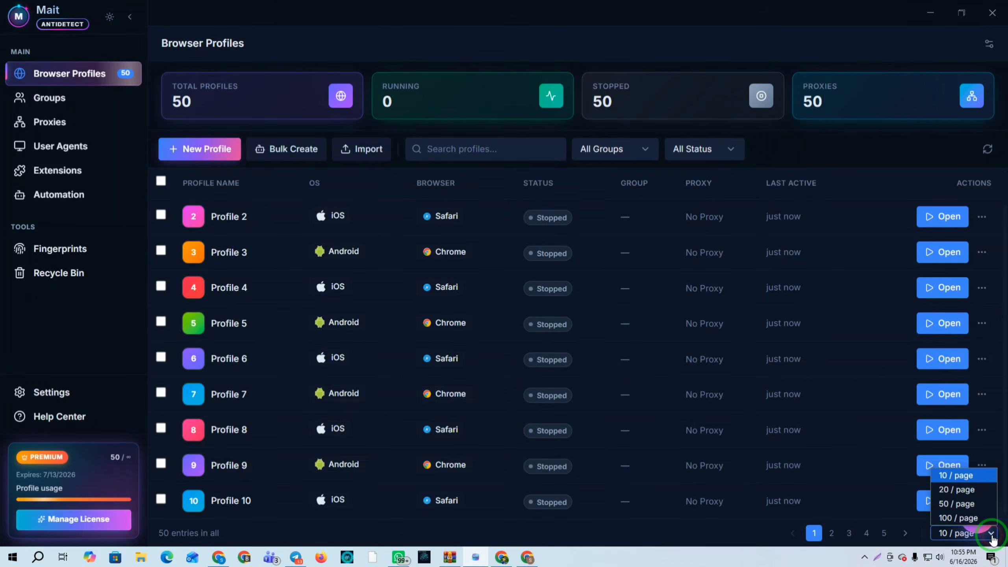
left_click(960, 507)
scroll(337, 306, "down", 5)
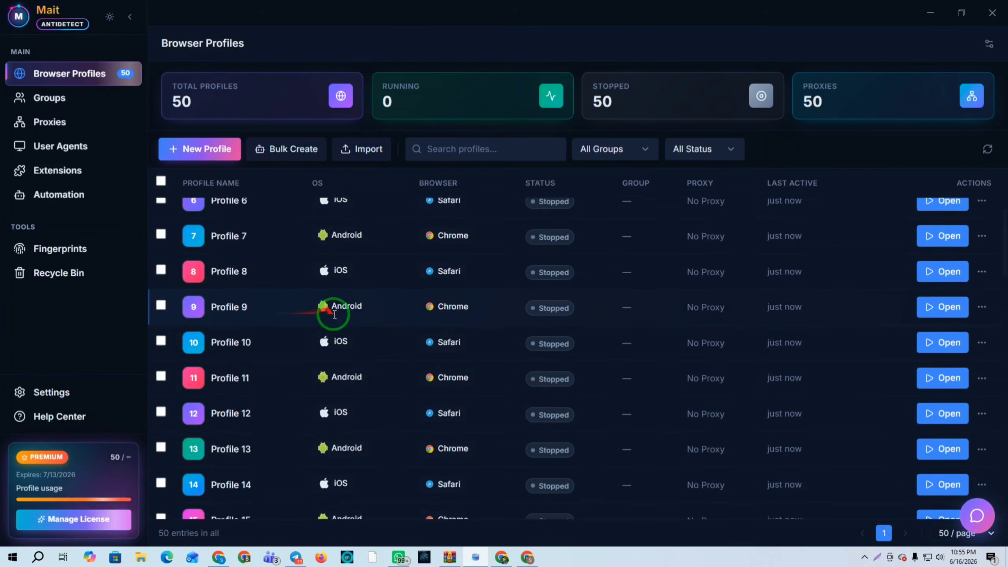
scroll(192, 225, "up", 6)
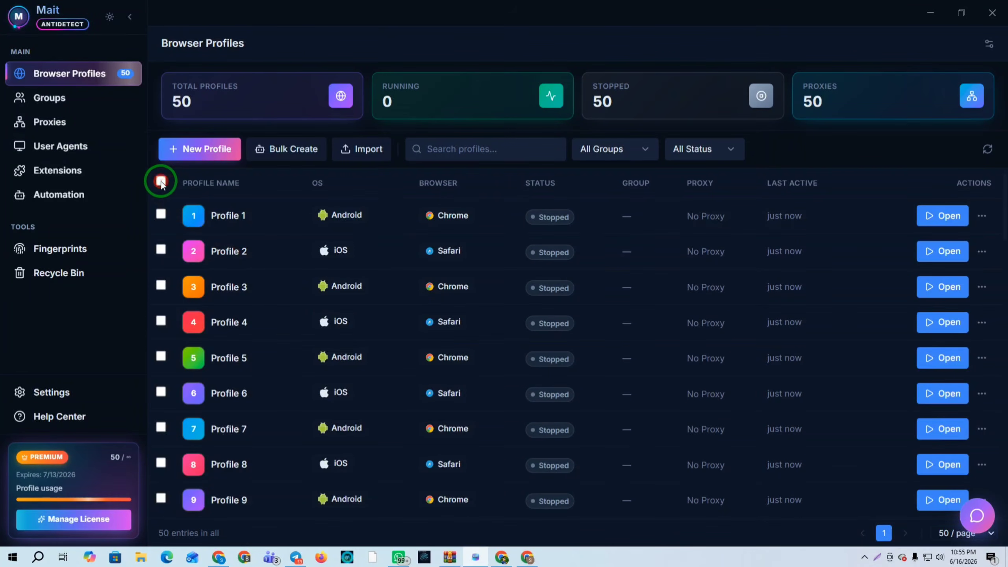
left_click(160, 182)
scroll(421, 320, "down", 20)
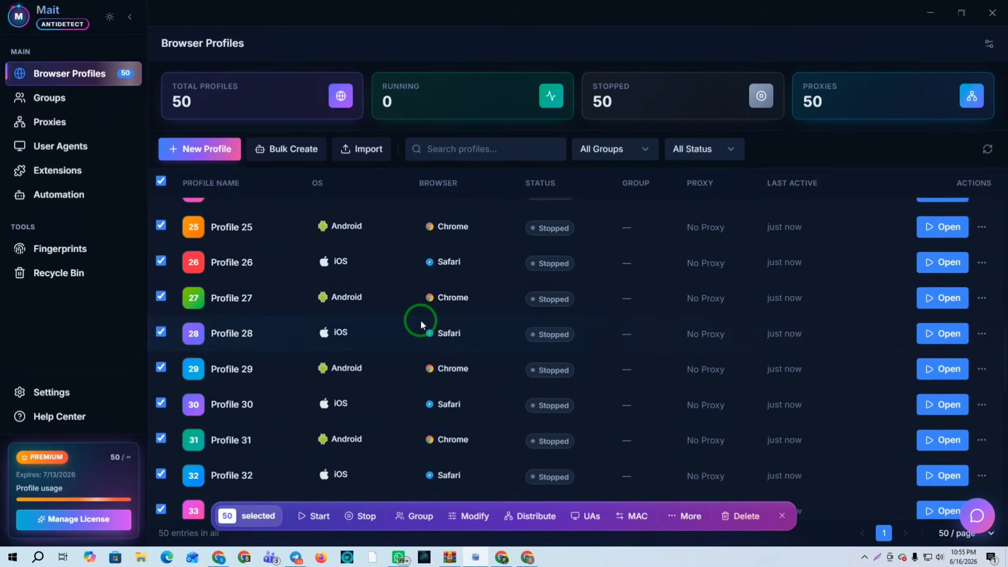
scroll(421, 320, "down", 15)
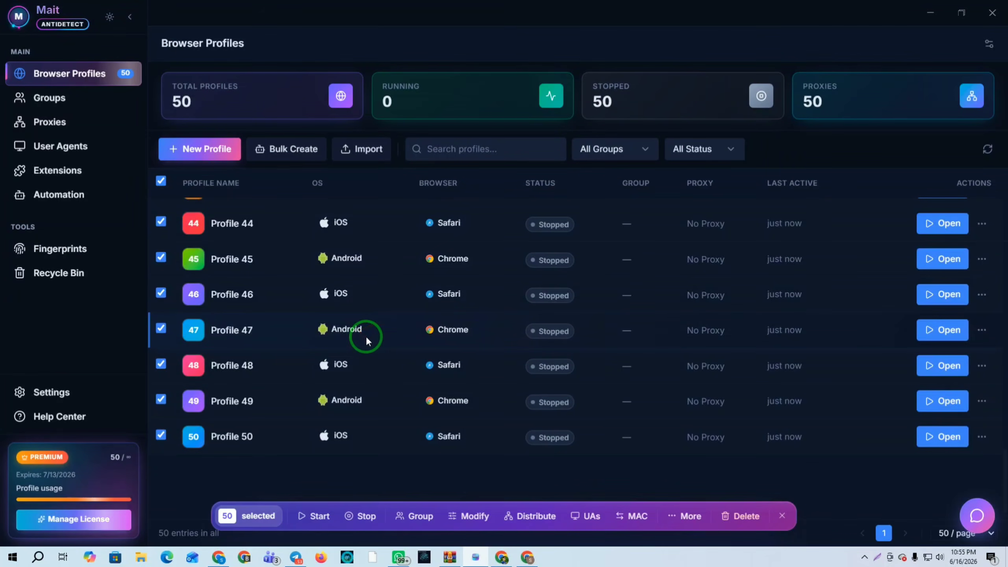
scroll(401, 318, "up", 20)
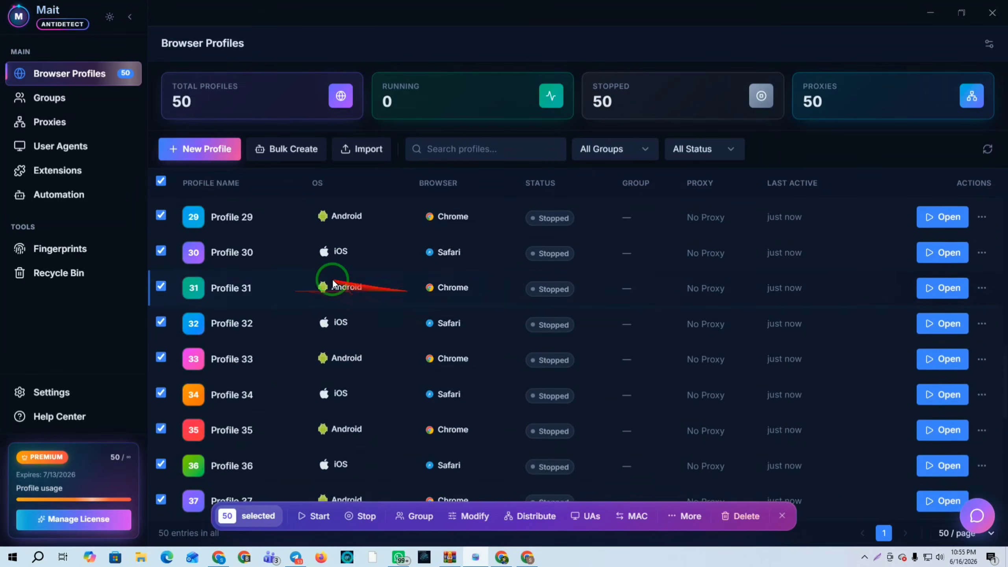
scroll(225, 232, "up", 11)
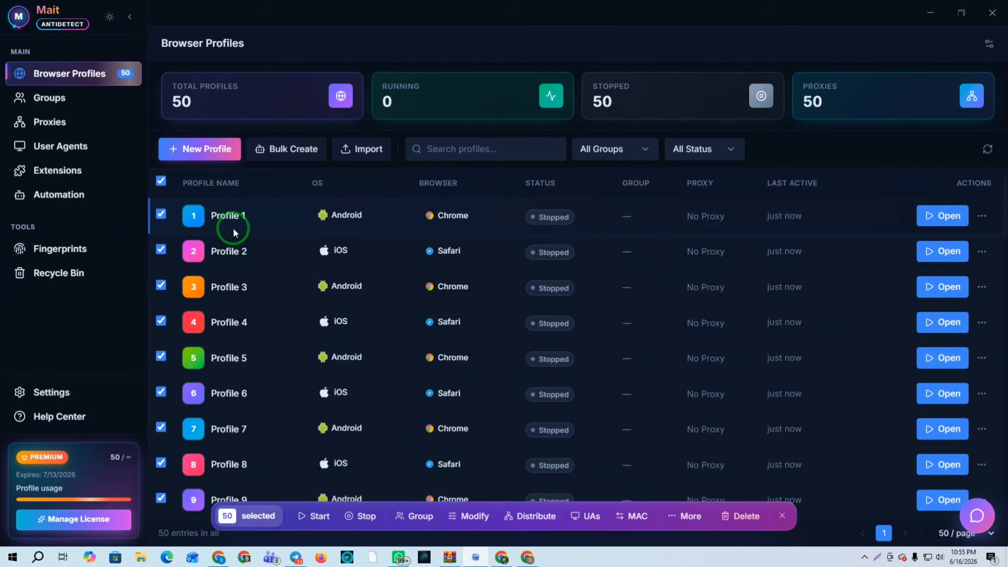
Give all 50 profiles random unique MACs and distribute user agents round-robin across all OS
left_click(639, 517)
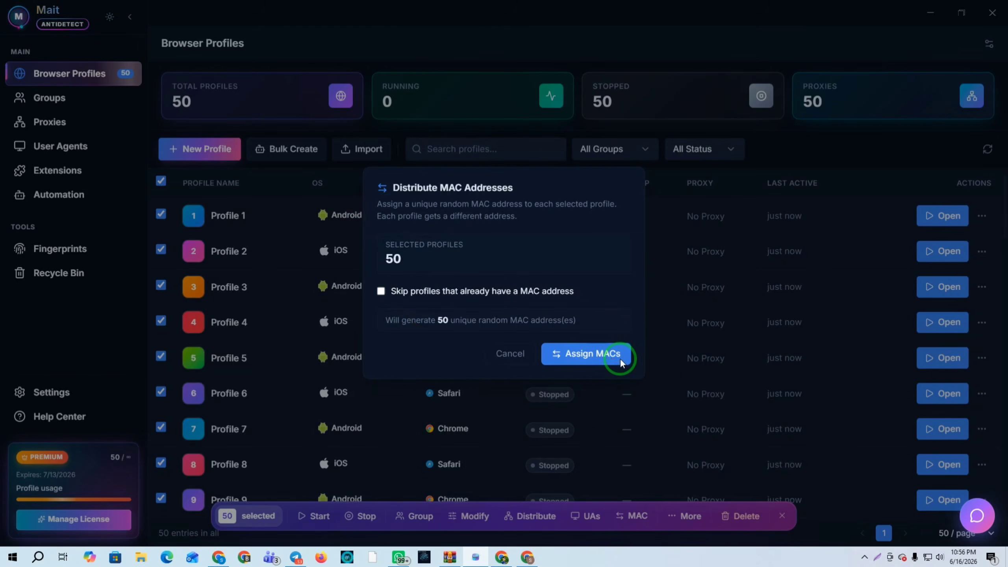
left_click(585, 352)
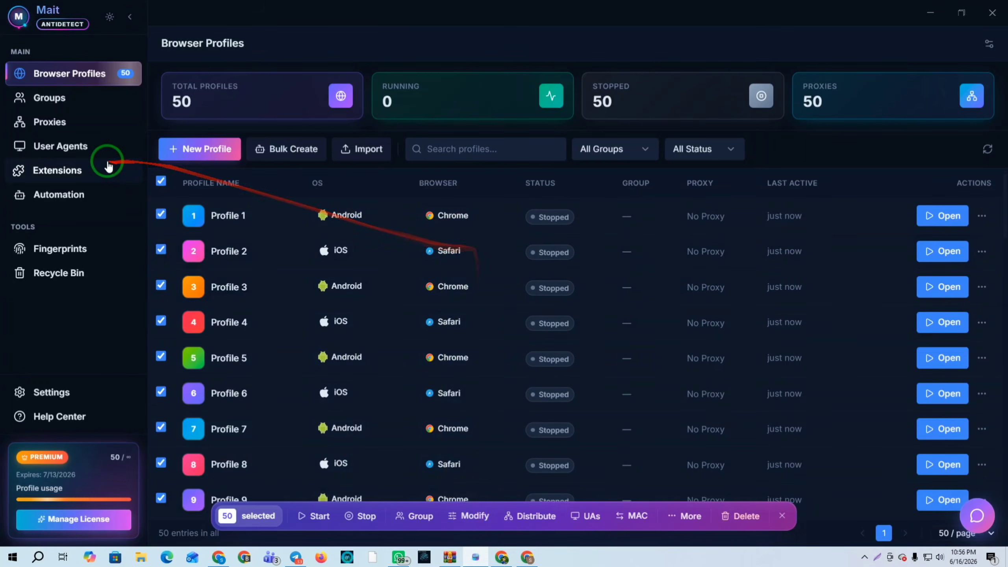
left_click(590, 516)
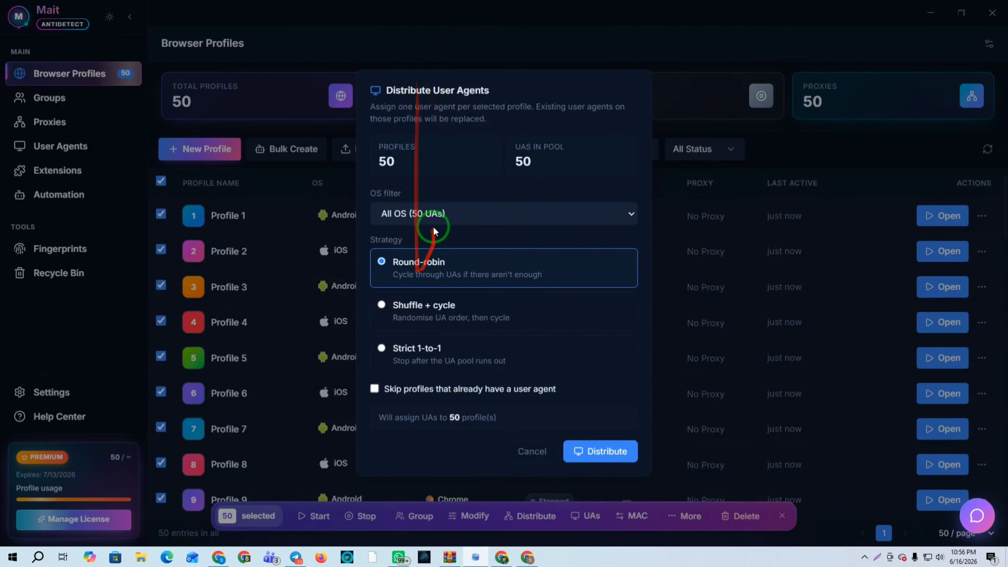
left_click(422, 219)
left_click(409, 236)
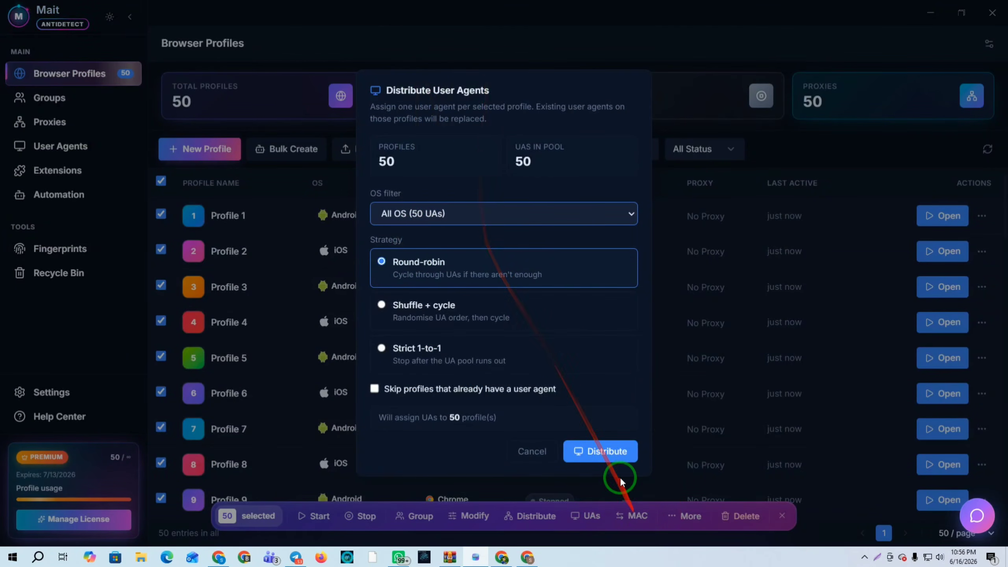
left_click(599, 452)
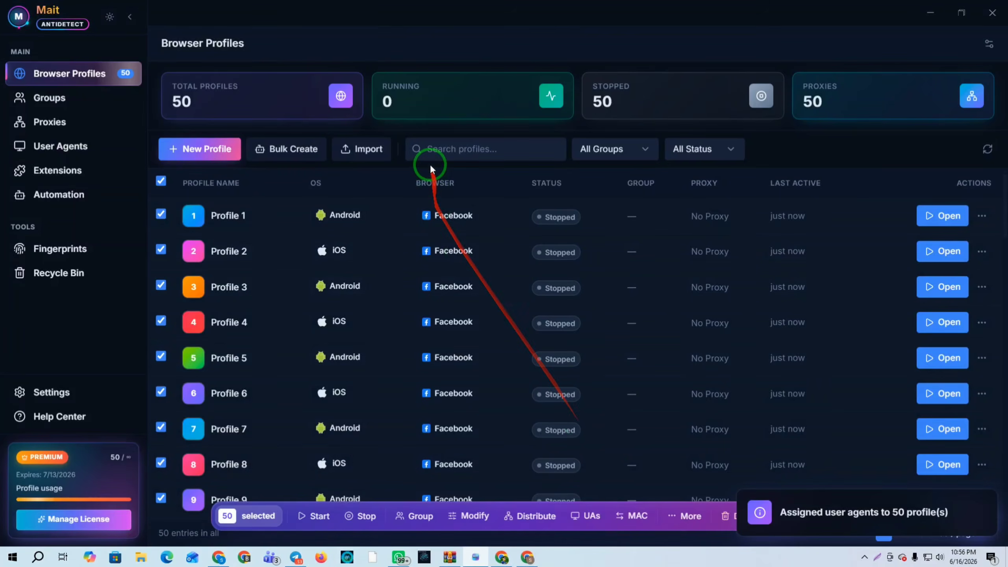
scroll(444, 210, "down", 14)
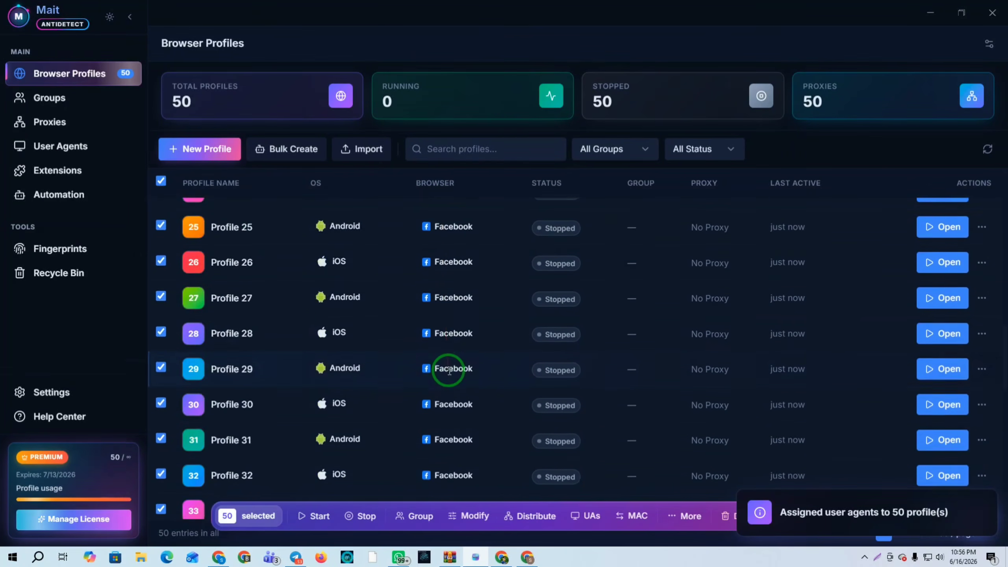
scroll(448, 367, "up", 7)
scroll(448, 370, "up", 8)
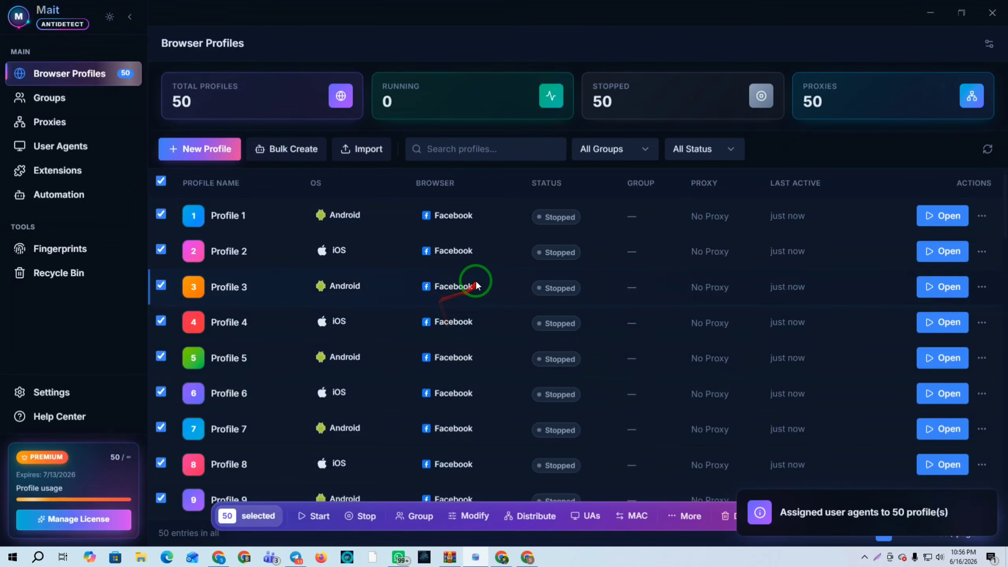
Distribute the 50 NodeMaven proxies to all 50 profiles with the All countries filter
left_click(530, 516)
left_click(477, 215)
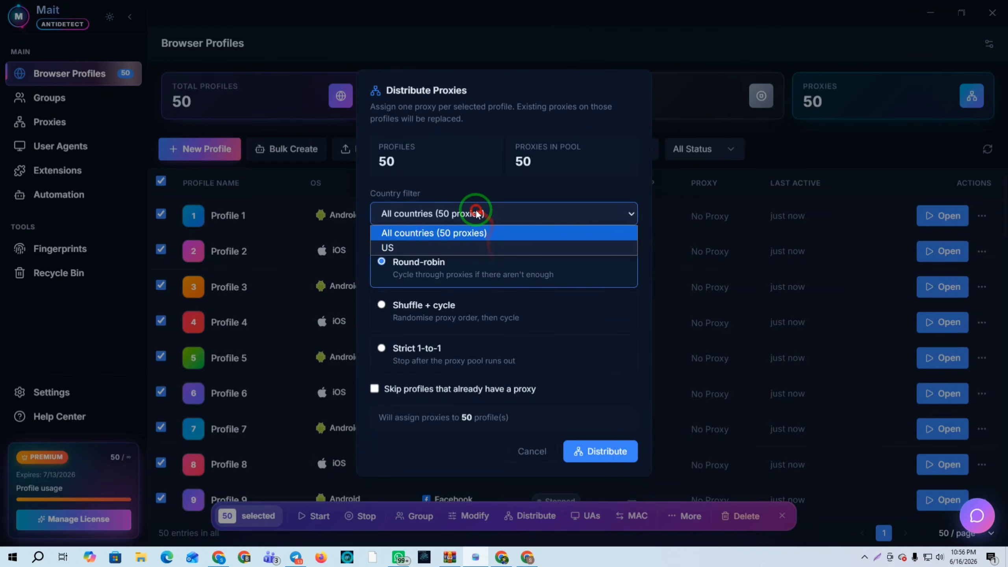
left_click(432, 233)
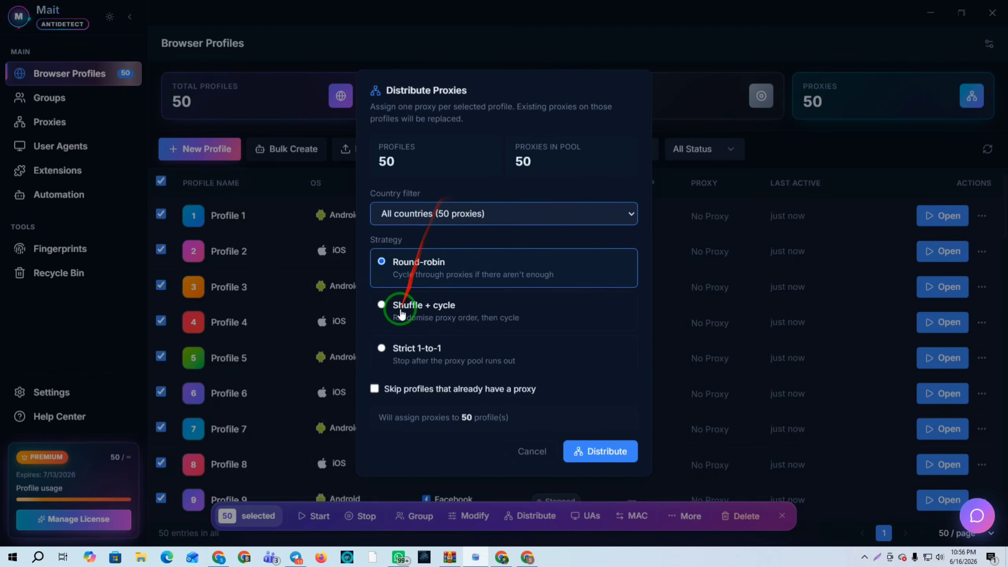
left_click(606, 452)
scroll(669, 217, "down", 20)
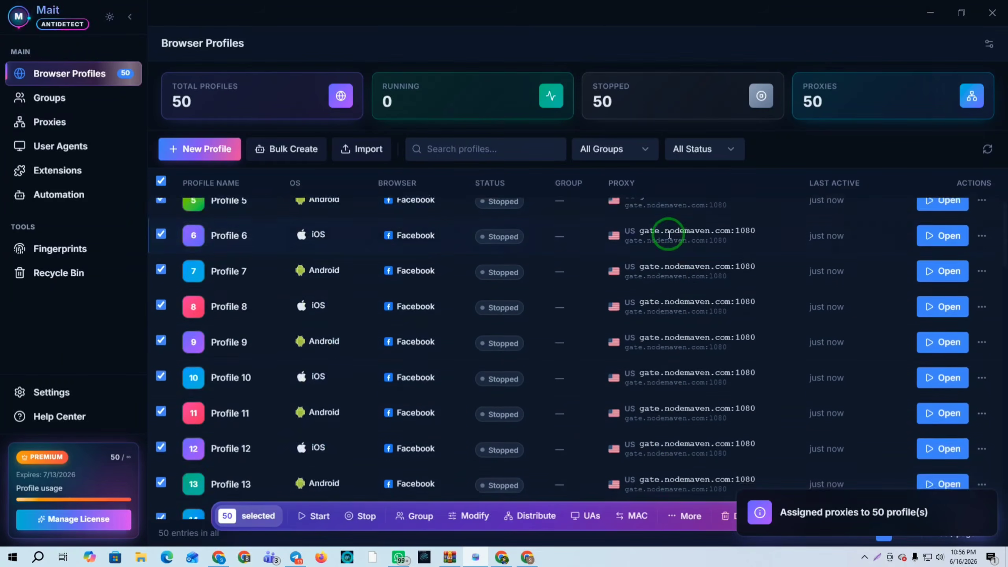
scroll(672, 363, "up", 20)
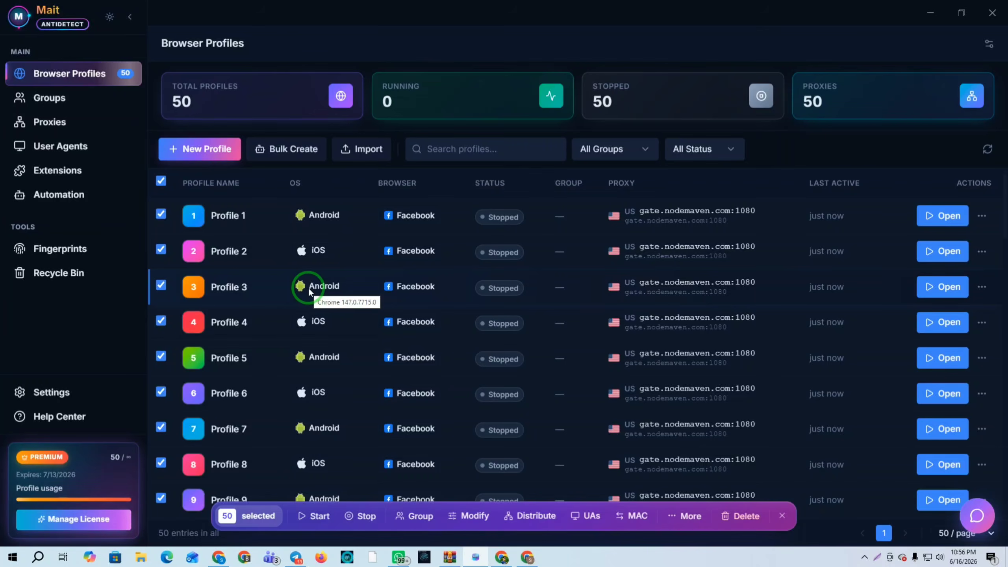
left_click(982, 287)
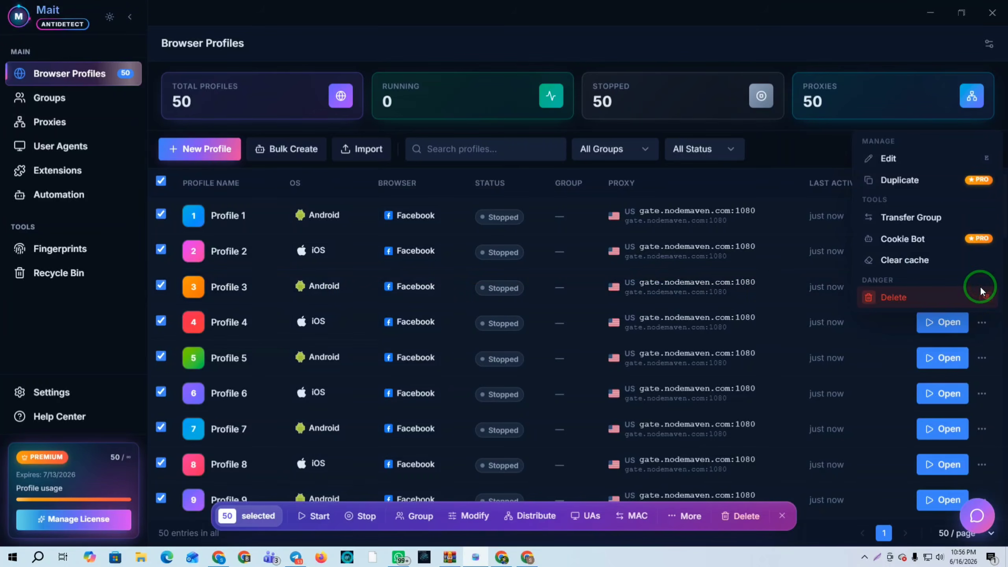
left_click(889, 159)
left_click_drag(438, 203, 837, 203)
left_click(265, 524)
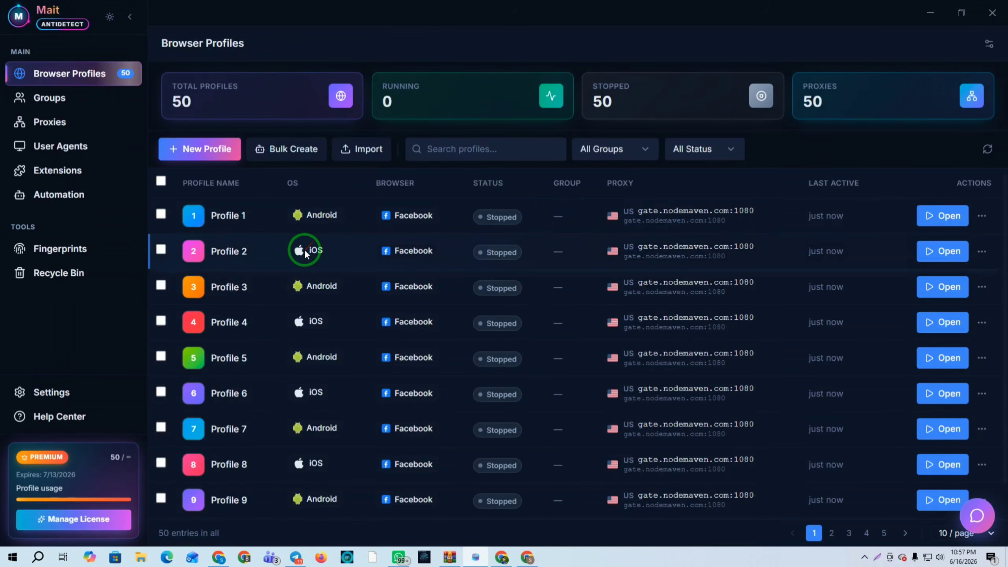
left_click(982, 252)
left_click(907, 113)
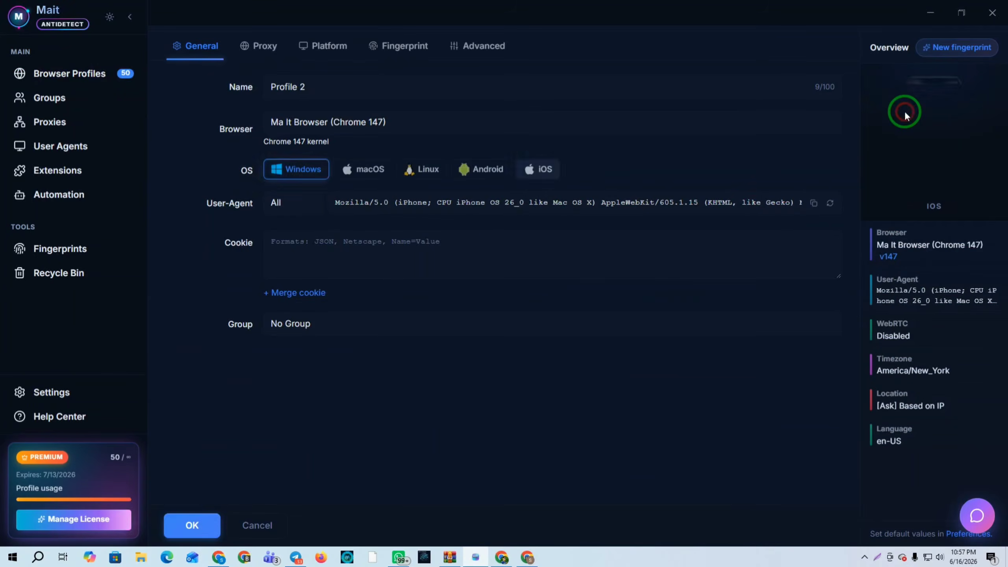
left_click_drag(401, 201, 941, 199)
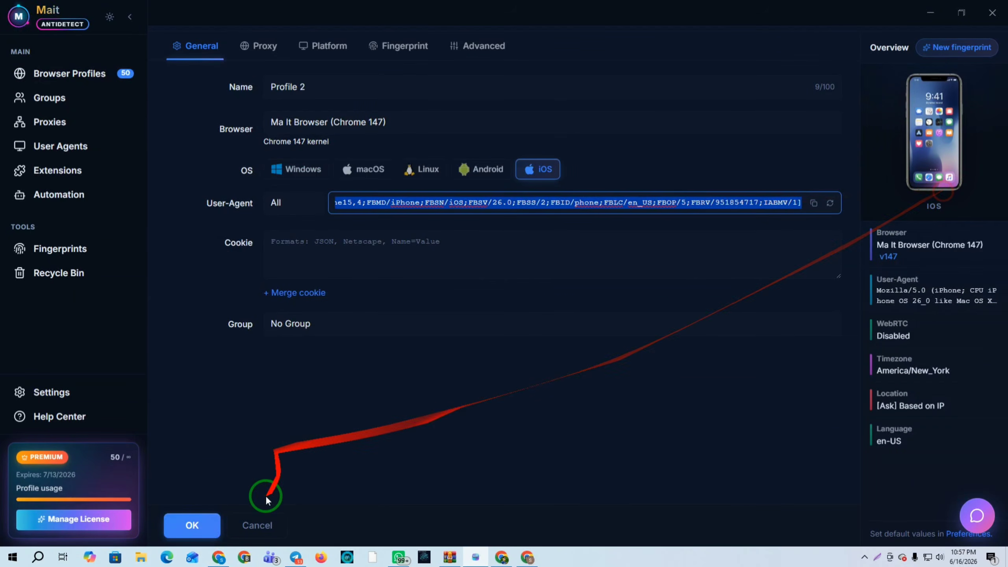
left_click(258, 524)
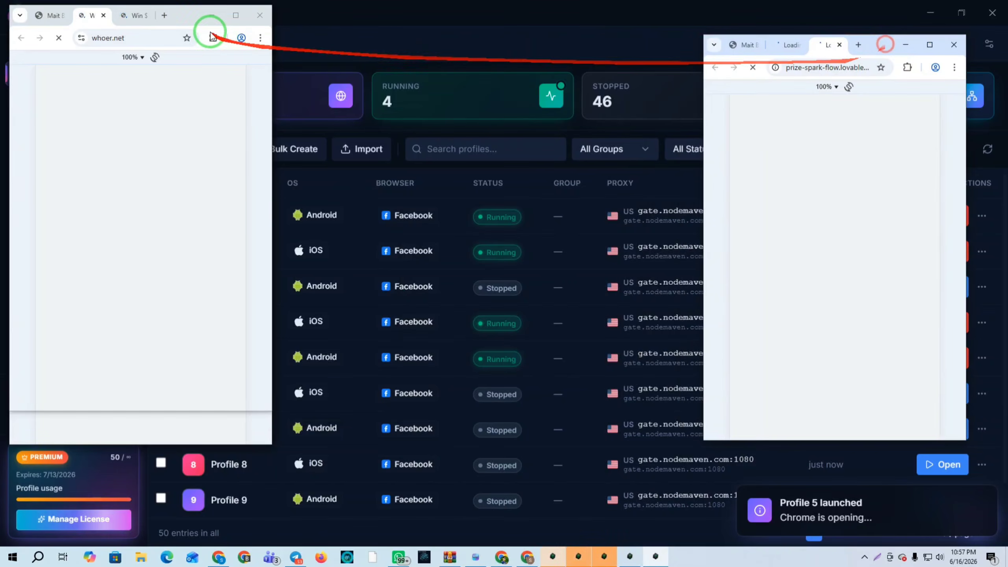
Arrange the five running profile windows, PrizeDrop and whoer.net, across the screen
left_click_drag(181, 15, 704, 113)
left_click_drag(183, 15, 465, 59)
left_click_drag(712, 114, 777, 122)
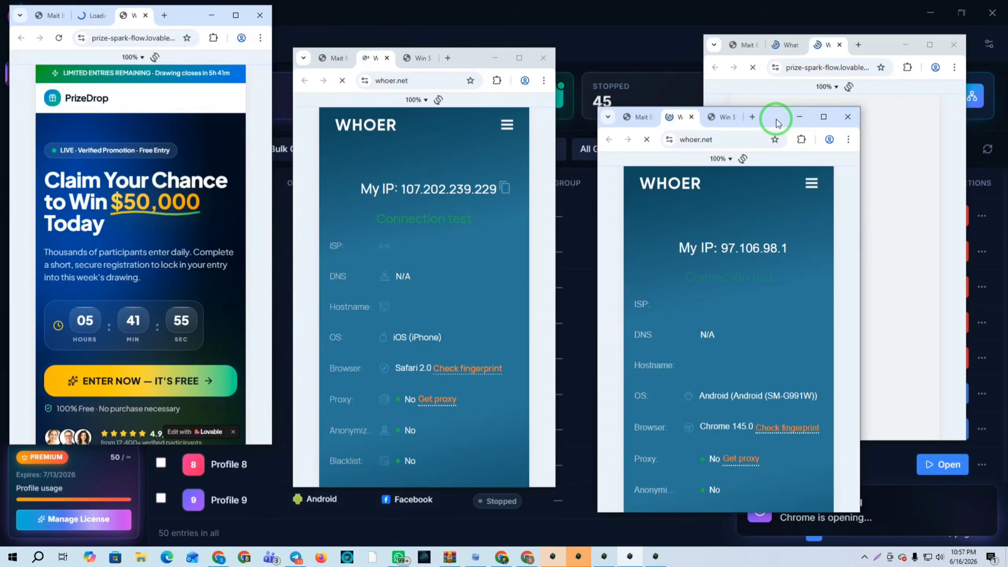
left_click_drag(179, 13, 217, 34)
left_click(554, 557)
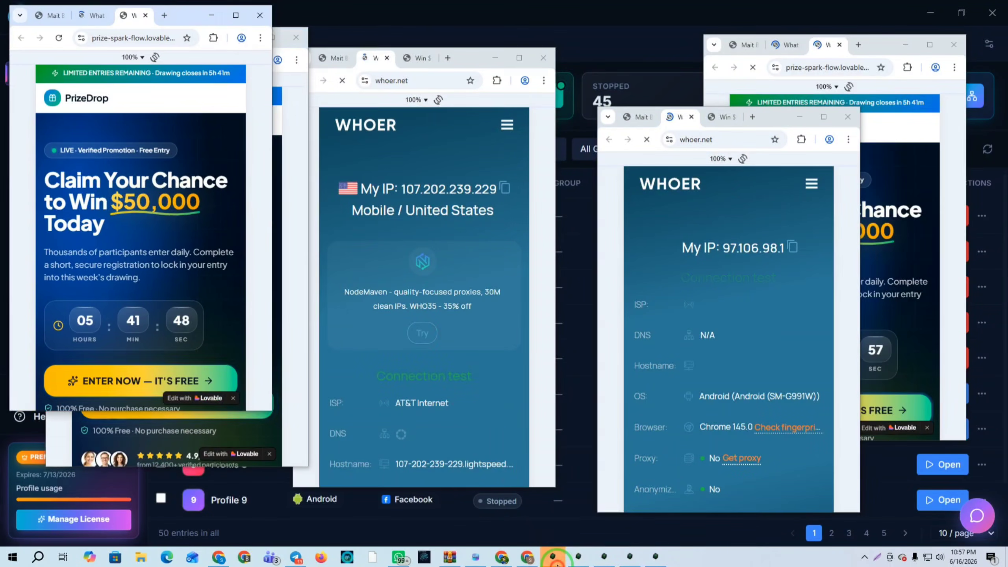
left_click_drag(175, 7, 457, 146)
left_click_drag(456, 56, 582, 45)
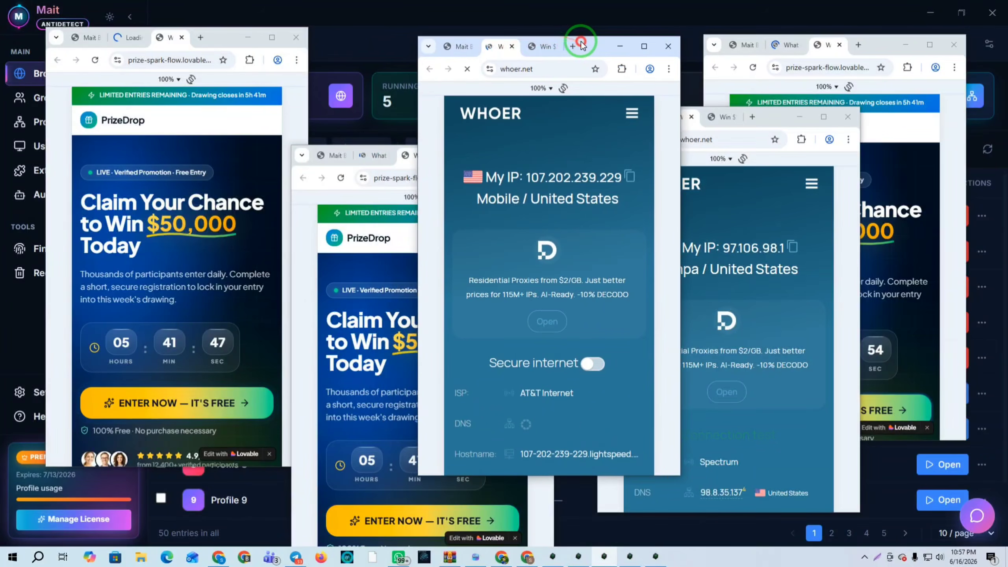
Check the profiles' US IPs and 100% disguise on whoer.net
left_click(134, 38)
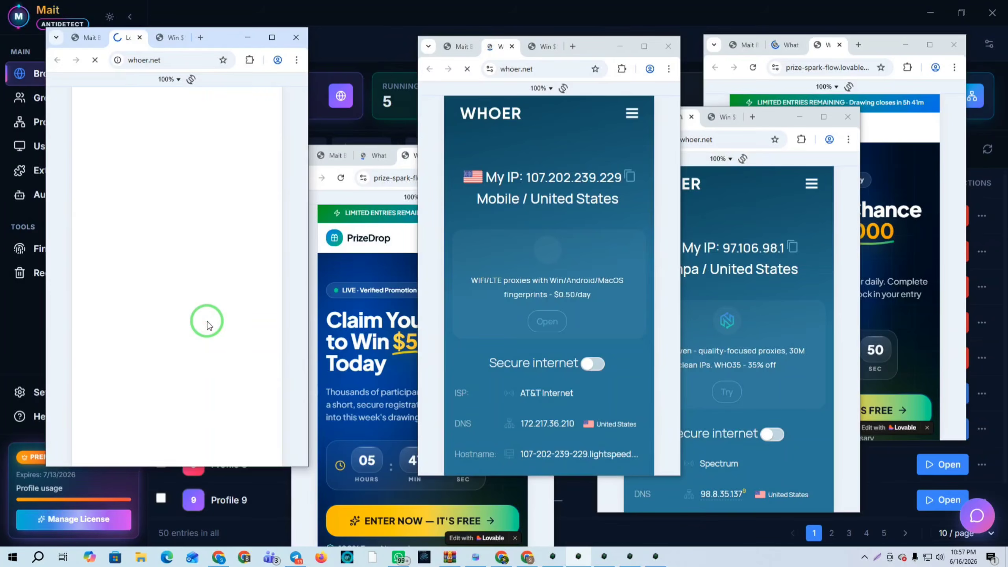
left_click_drag(579, 280, 556, 99)
left_click_drag(547, 361, 534, 246)
left_click_drag(775, 392, 750, 155)
left_click_drag(736, 288, 740, 388)
mouse_move(747, 497)
left_mouse_down()
mouse_move(747, 356)
mouse_move(748, 511)
left_mouse_up()
left_click_drag(756, 271, 752, 417)
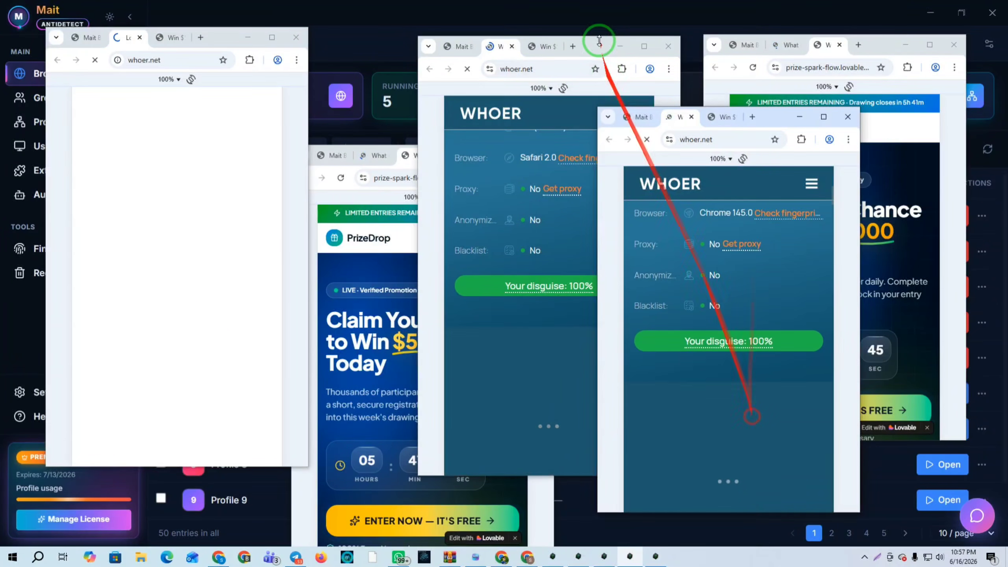
Open Delete browsing data from the middle window's Chrome menu
left_click(670, 70)
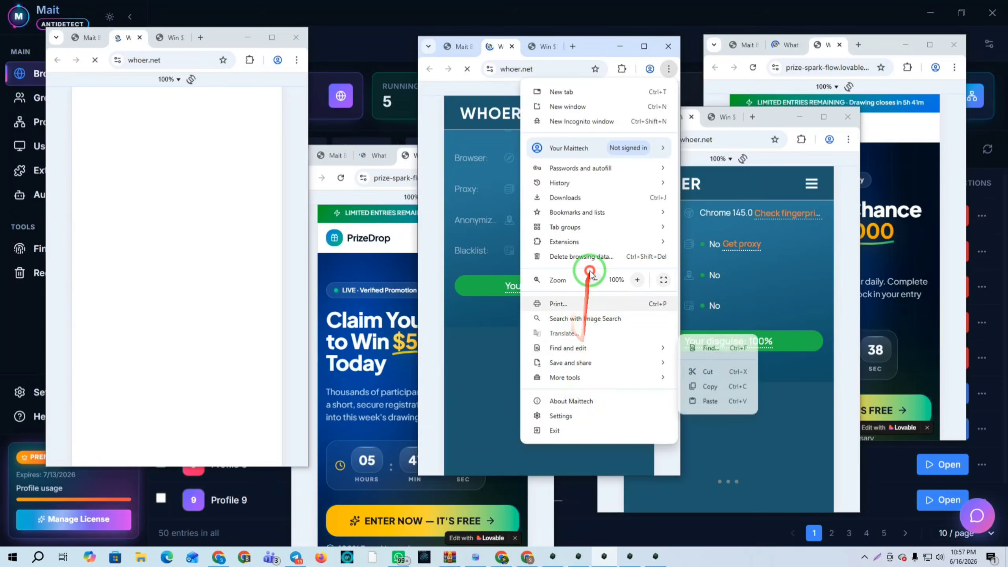
left_click(591, 254)
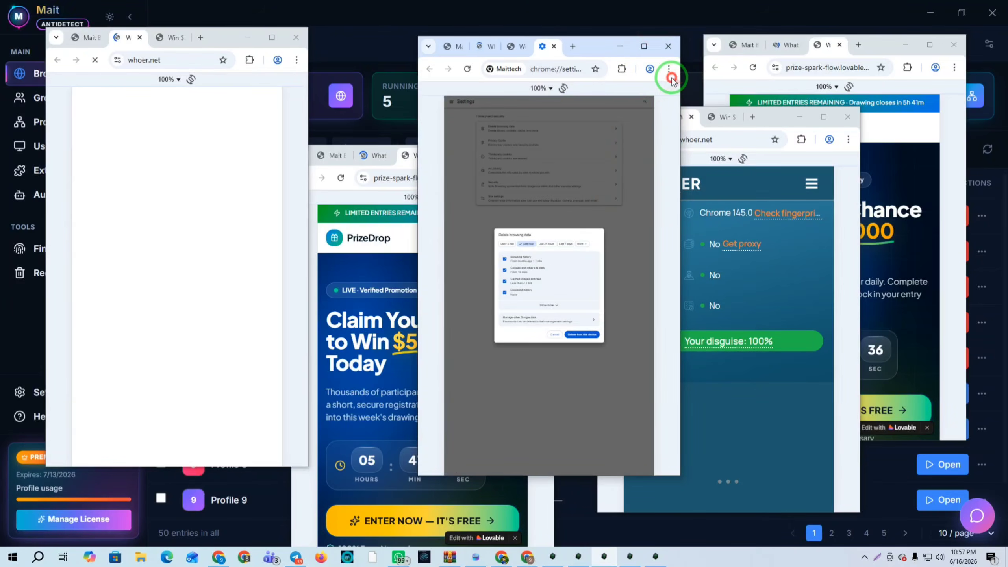
left_click(669, 70)
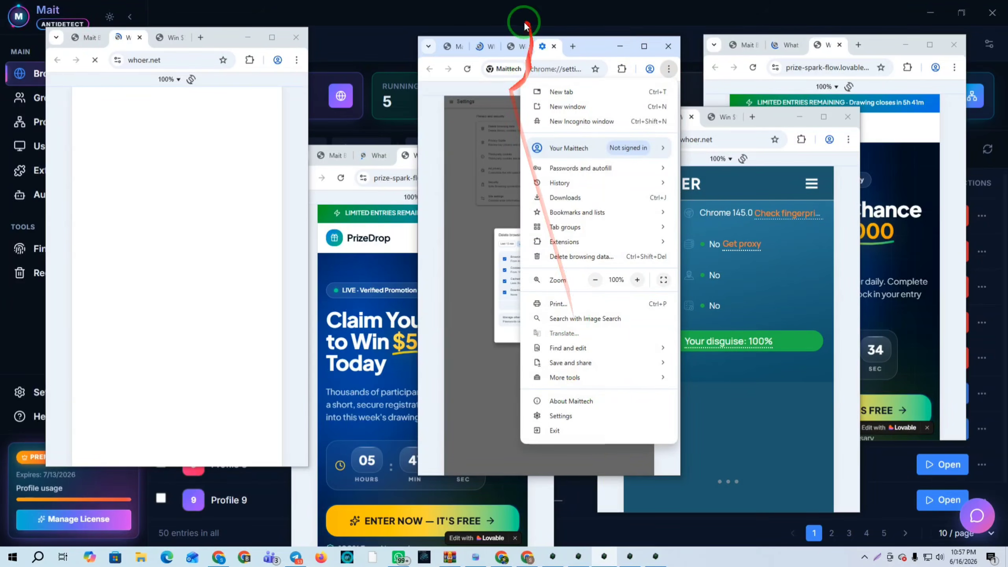
Dismiss the menu, return the middle window to PrizeDrop, and scroll the pages
left_click(518, 35)
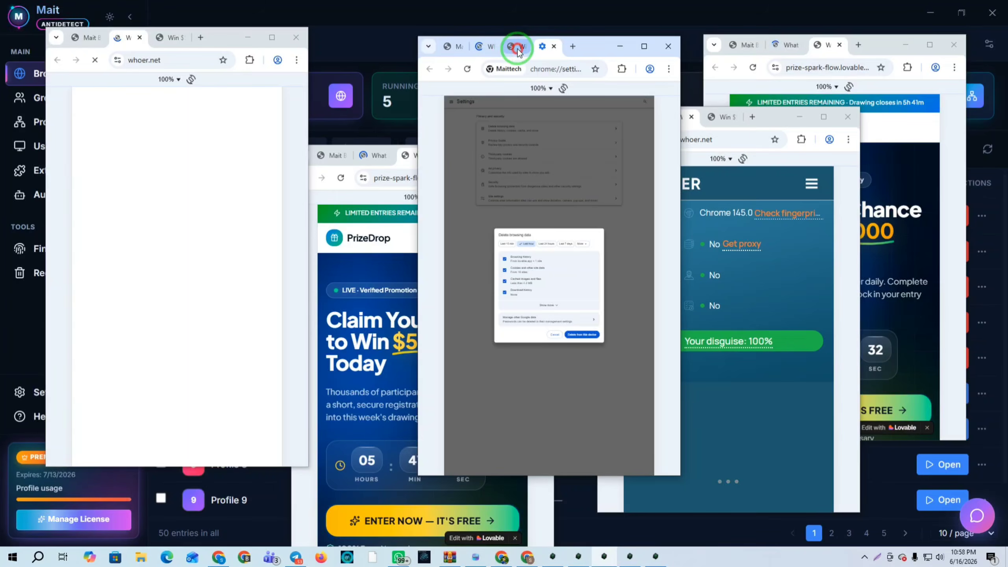
left_click(517, 47)
scroll(559, 274, "down", 8)
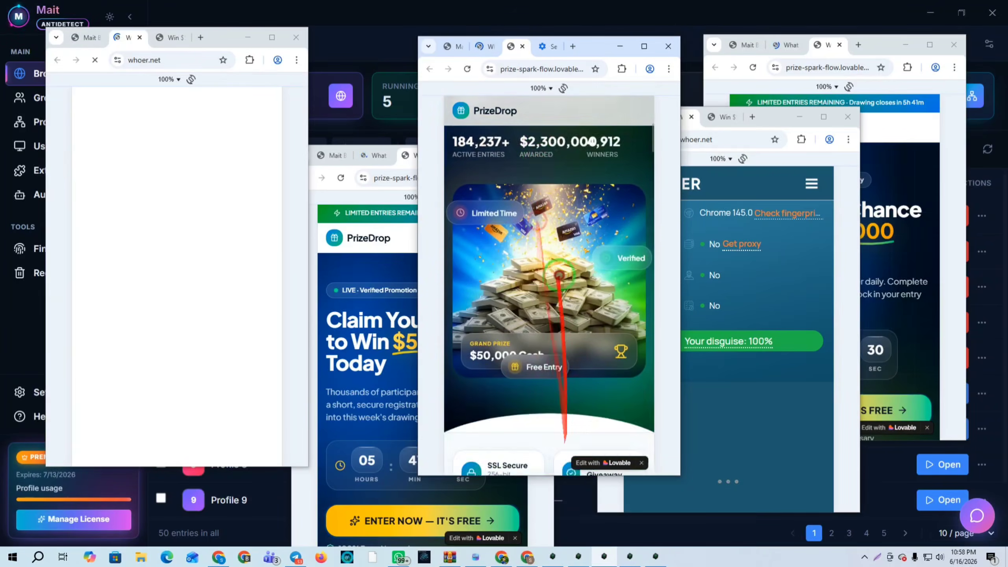
scroll(562, 280, "down", 10)
left_click(734, 435)
scroll(756, 238, "down", 8)
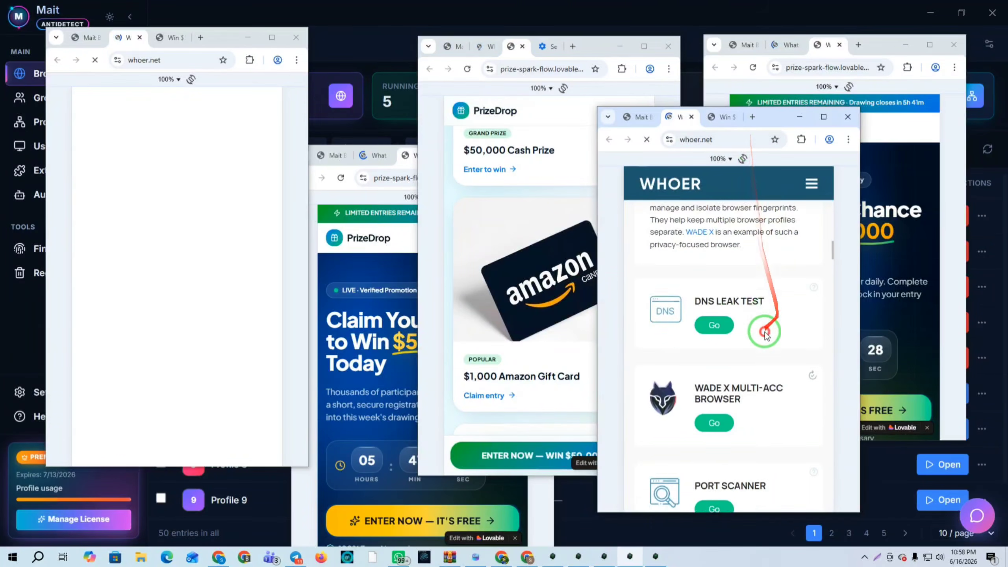
scroll(764, 318, "down", 5)
scroll(746, 354, "up", 20)
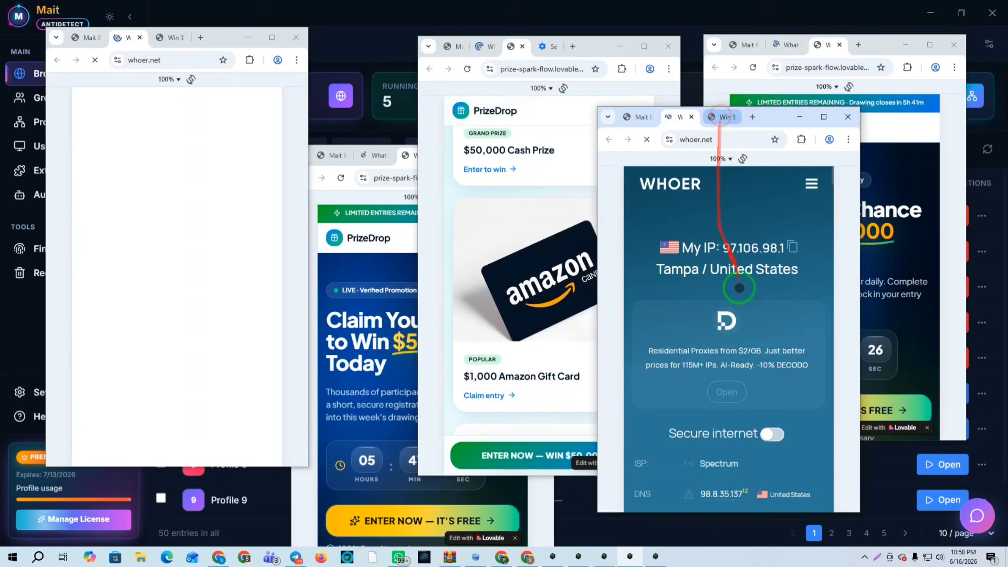
Switch the front and top-left windows to PrizeDrop and scroll each page down
left_click(720, 116)
scroll(720, 238, "down", 5)
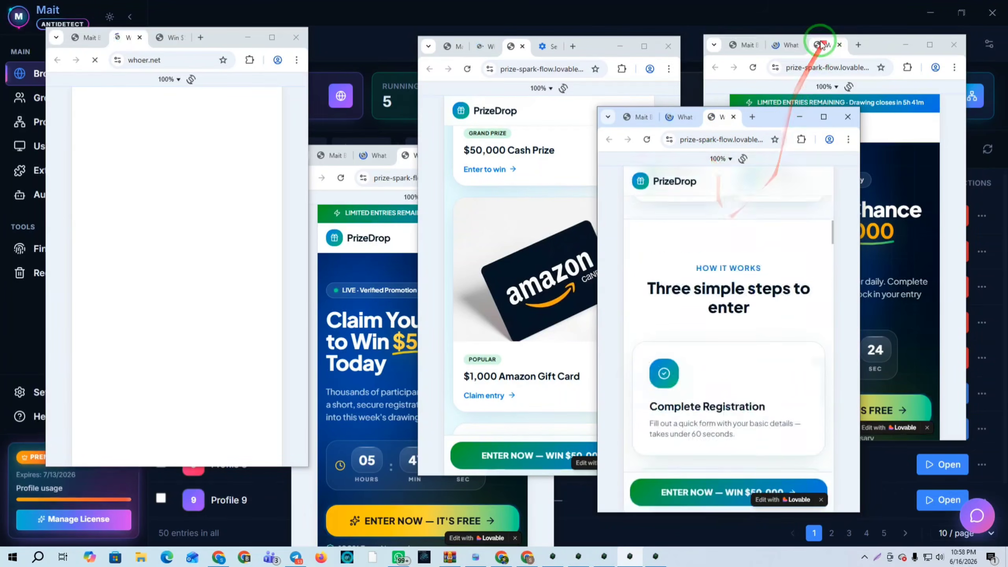
left_click(821, 43)
scroll(822, 258, "down", 6)
left_click(373, 398)
scroll(381, 298, "down", 5)
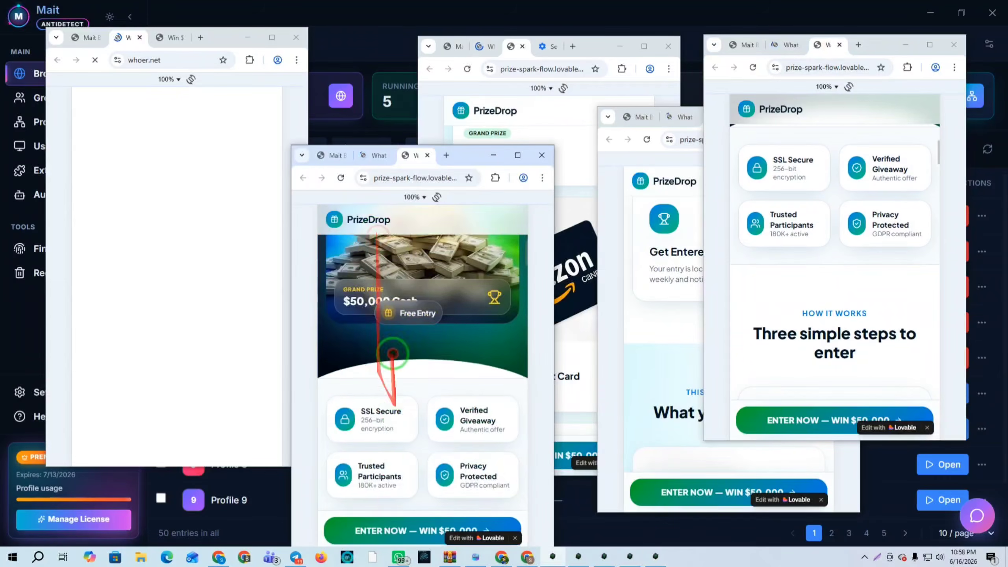
left_click(170, 38)
scroll(177, 239, "down", 10)
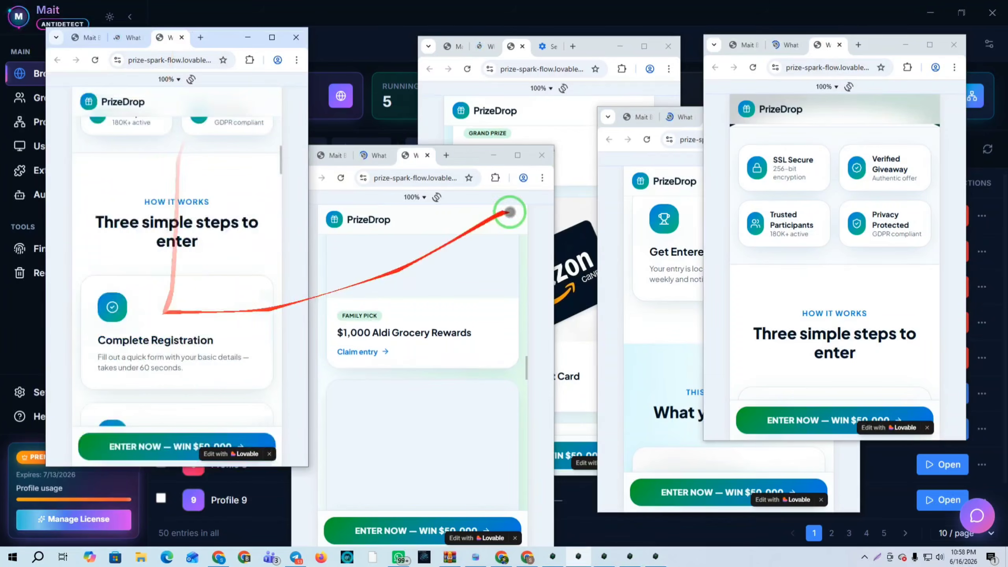
Rearrange and scroll the PrizeDrop profile windows so each offer list is visible
left_click_drag(473, 152, 439, 130)
left_click_drag(380, 216, 379, 423)
left_click_drag(145, 169, 157, 401)
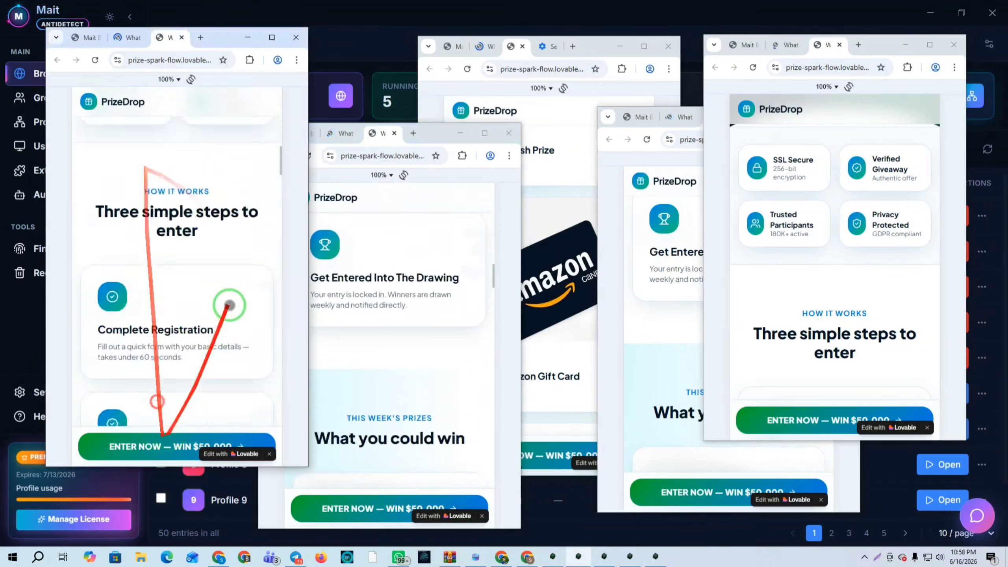
left_click_drag(423, 279, 457, 492)
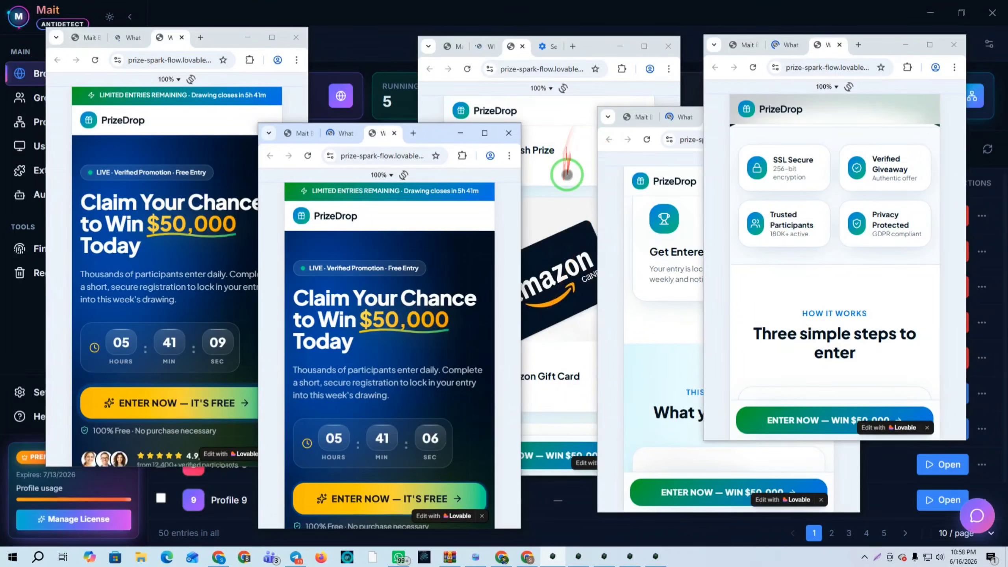
left_click_drag(567, 175, 567, 414)
left_click_drag(554, 227, 558, 443)
left_click_drag(567, 356, 551, 207)
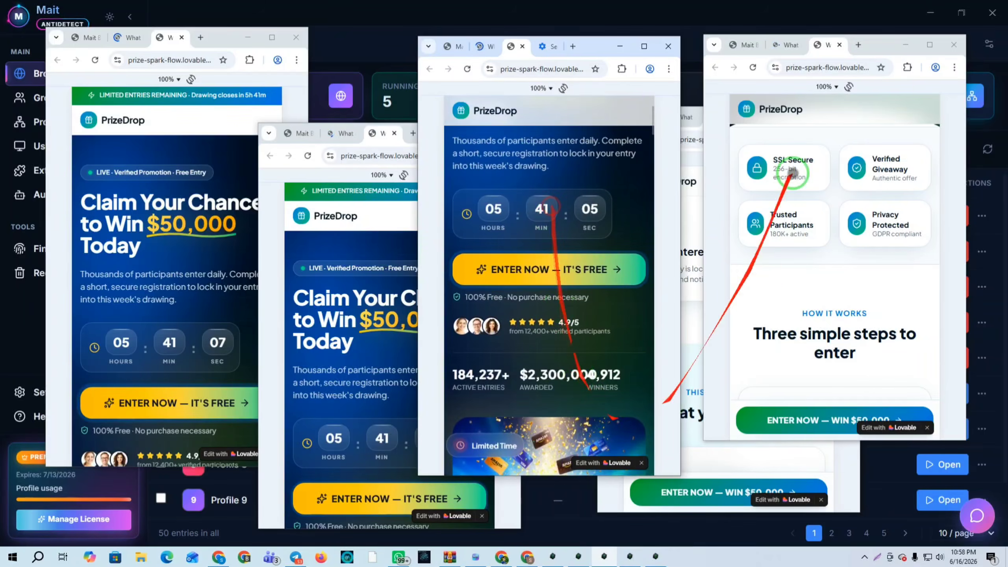
left_click_drag(792, 173, 830, 544)
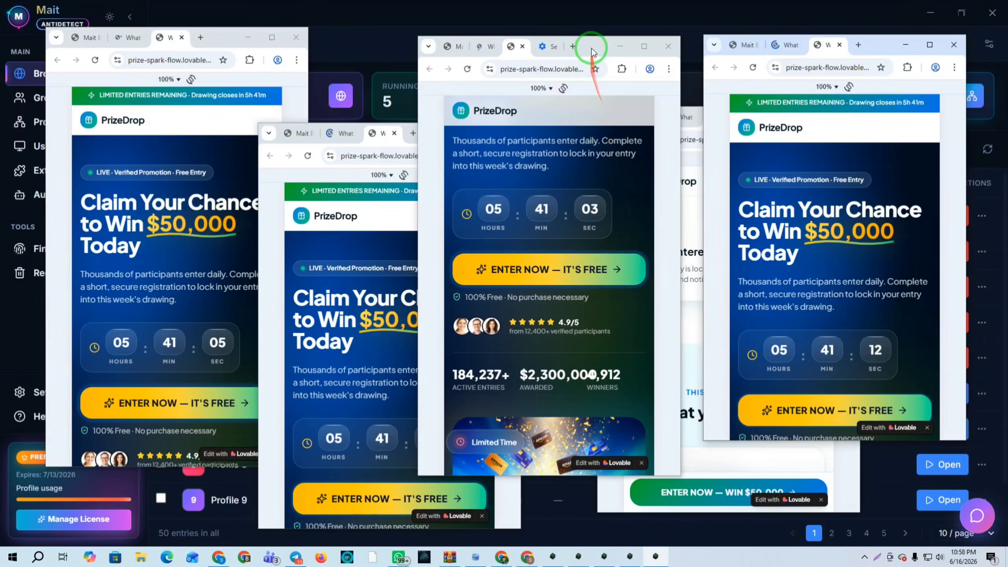
left_click_drag(592, 50, 531, 90)
left_click(703, 349)
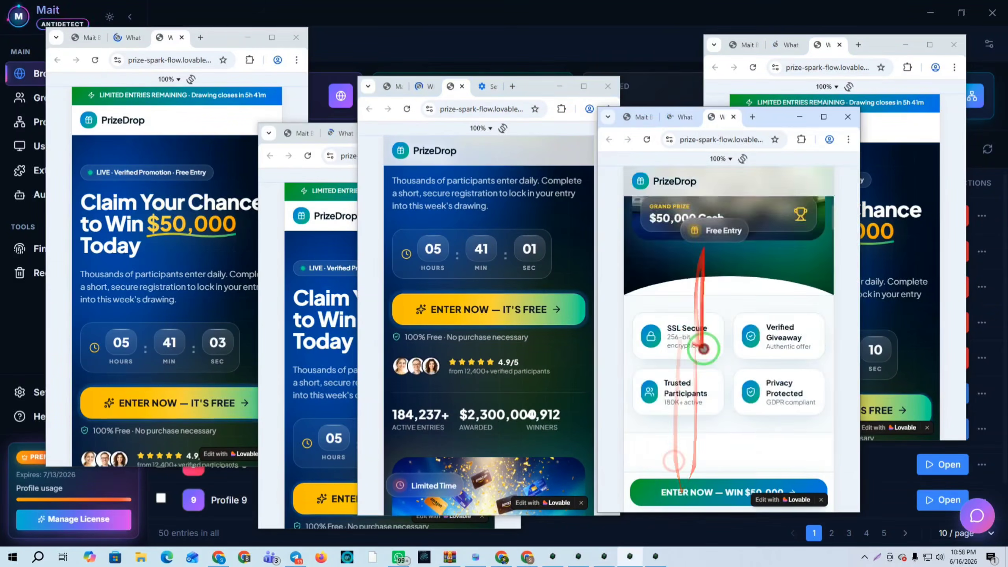
left_click_drag(704, 348, 726, 263)
left_click_drag(727, 320, 715, 181)
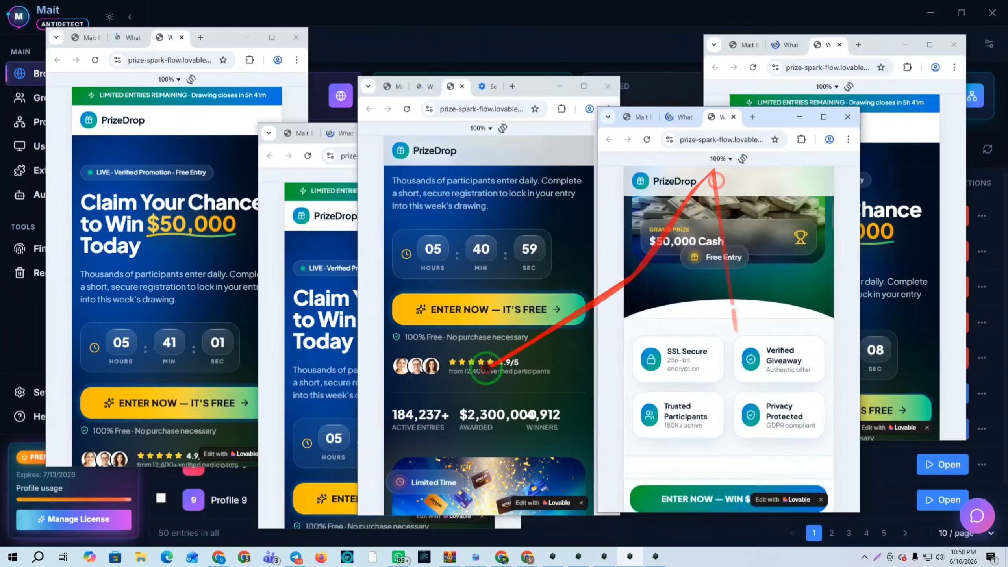
left_click_drag(487, 369, 479, 263)
Click ENTER NOW on the left PrizeDrop page and scroll up the partly hidden window
left_click(252, 413)
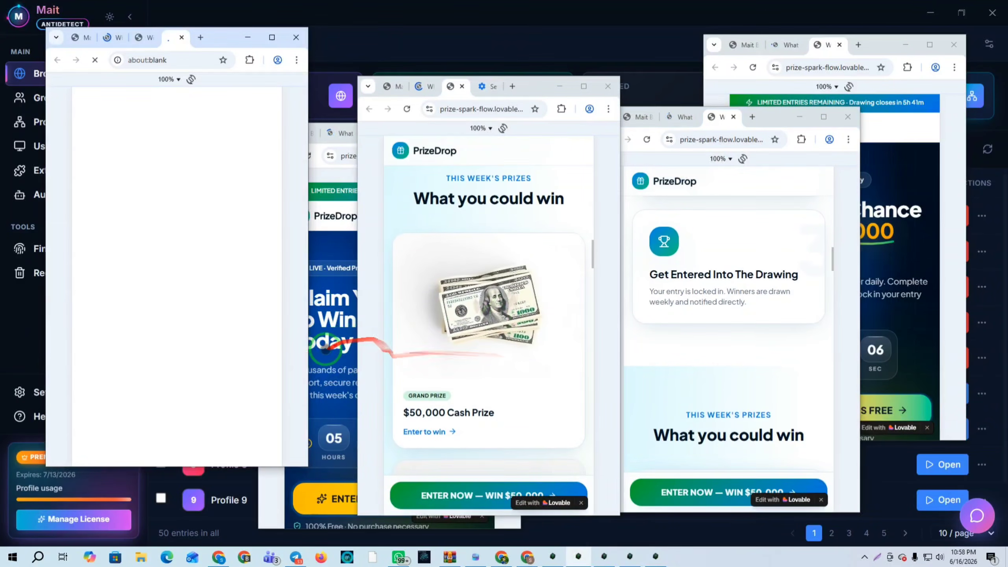
left_click_drag(330, 352, 347, 207)
left_click_drag(349, 407, 386, 239)
left_click_drag(397, 426, 412, 246)
left_click_drag(423, 463, 427, 272)
left_click_drag(424, 453, 418, 270)
left_click_drag(456, 449, 450, 281)
Open the Cash App and $50,000 Cash Prize offers in two PrizeDrop windows
left_click(384, 339)
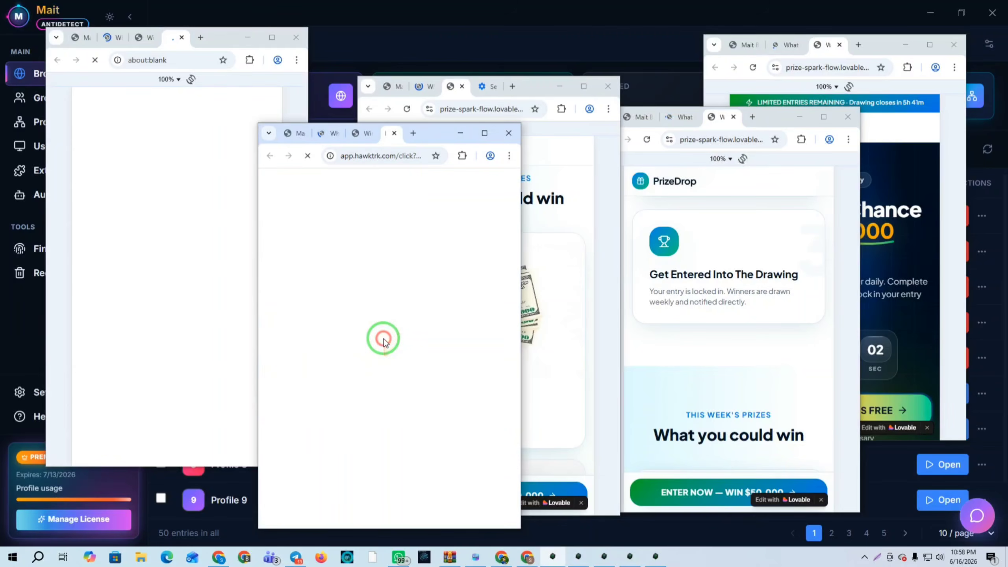
left_click_drag(916, 367, 919, 224)
left_click_drag(826, 420, 816, 265)
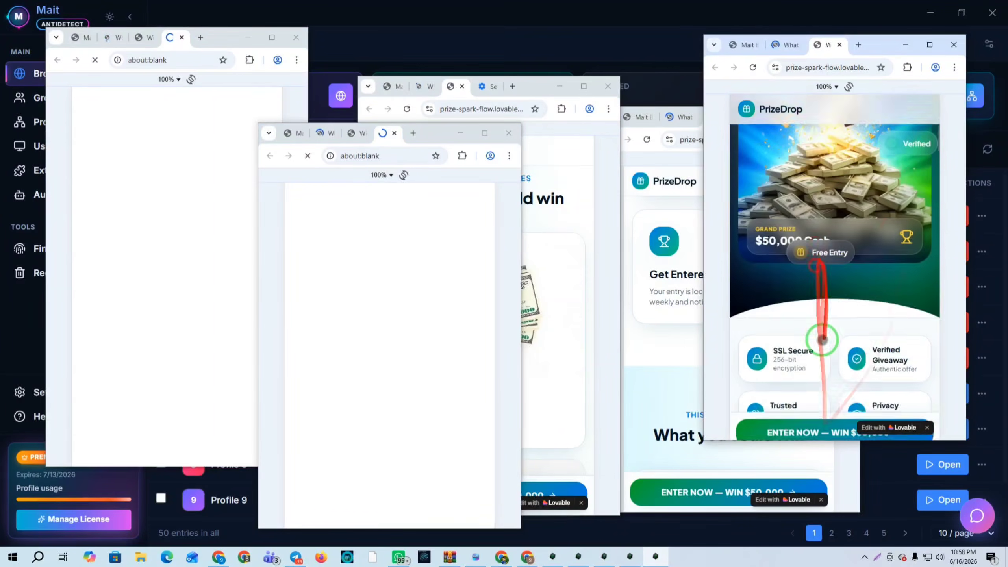
left_click_drag(827, 378, 826, 154)
left_click_drag(814, 379, 815, 195)
left_click_drag(833, 391, 828, 219)
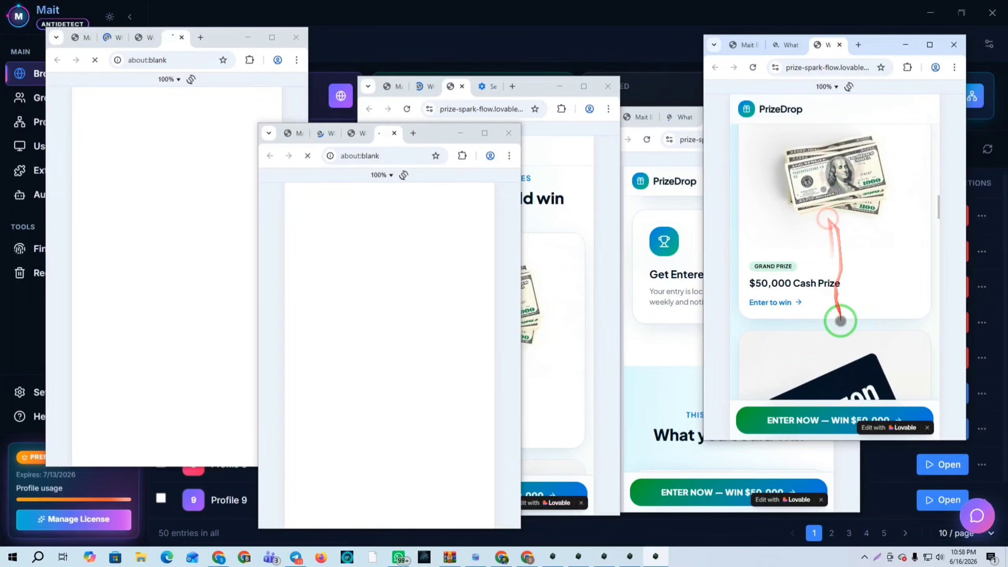
left_click(821, 213)
Open the $1,000 Aldi Grocery Rewards and Mystery Mega Prize offers
left_click_drag(674, 341, 652, 140)
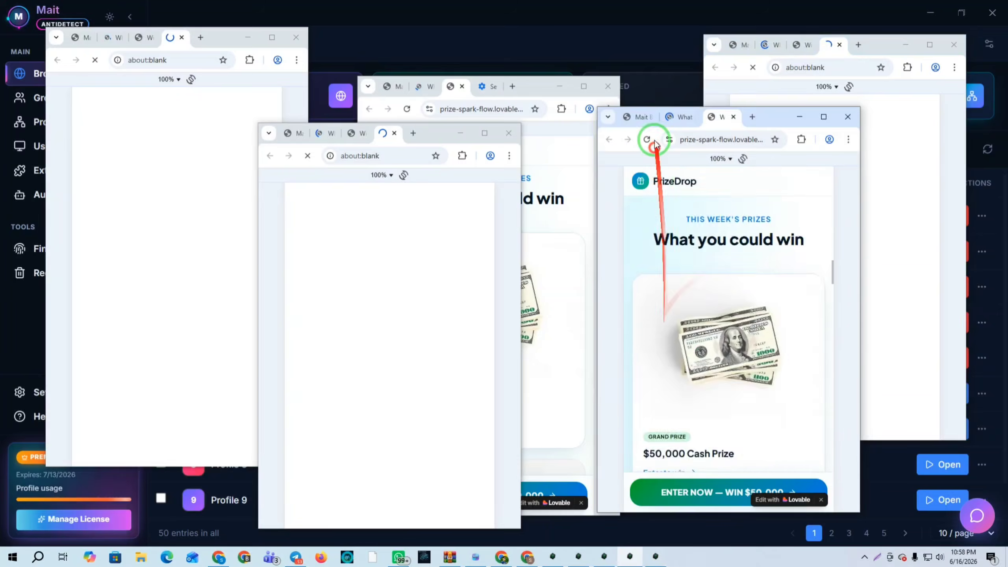
left_click_drag(689, 433, 695, 196)
left_click_drag(741, 413, 739, 249)
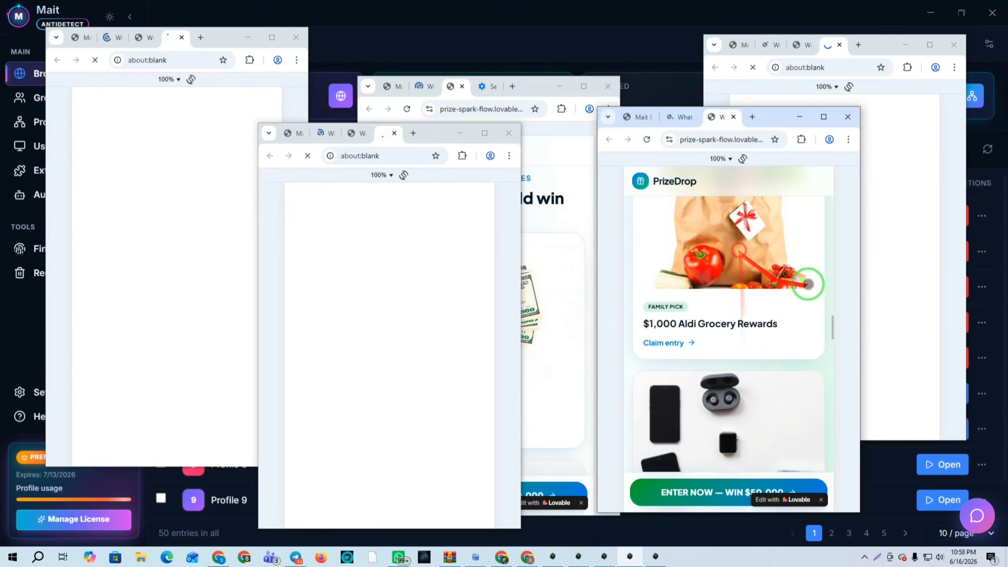
left_click(743, 267)
left_click_drag(556, 371, 525, 213)
left_click_drag(506, 258, 482, 495)
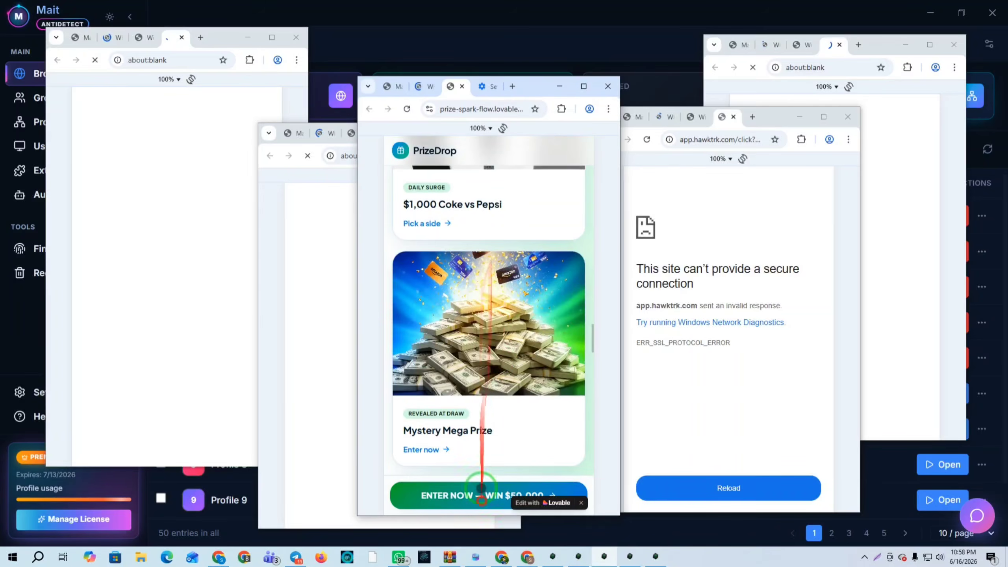
left_click(499, 330)
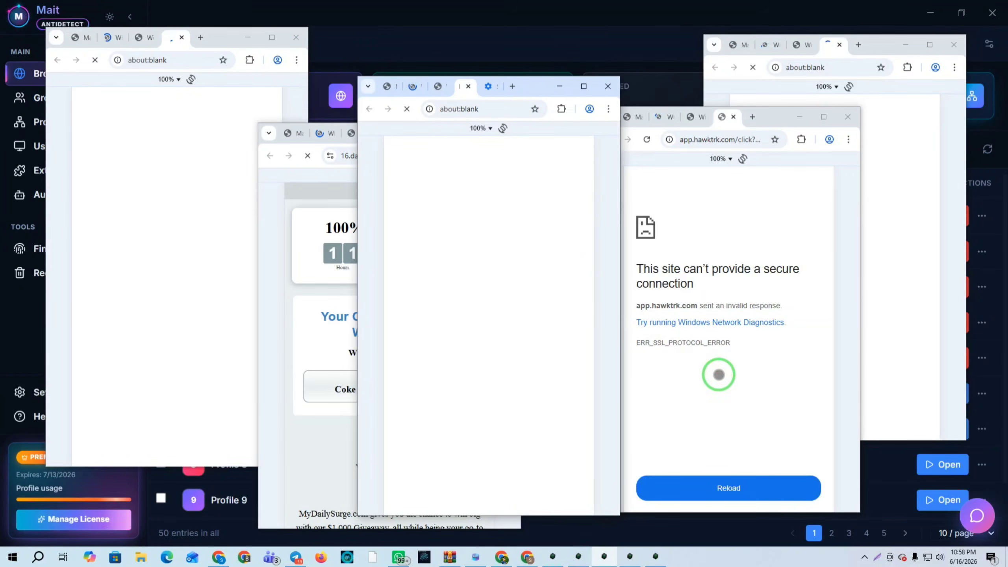
Close the hawktrk connection-error window and pick Pepsi on the daysurge soda question
left_click_drag(772, 115, 839, 88)
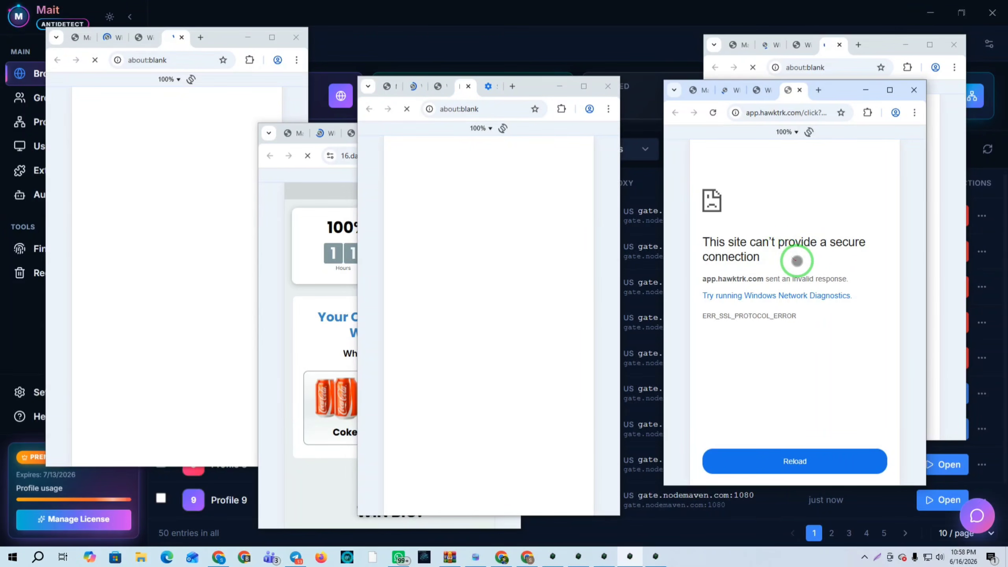
left_click(914, 91)
left_click_drag(532, 85, 743, 98)
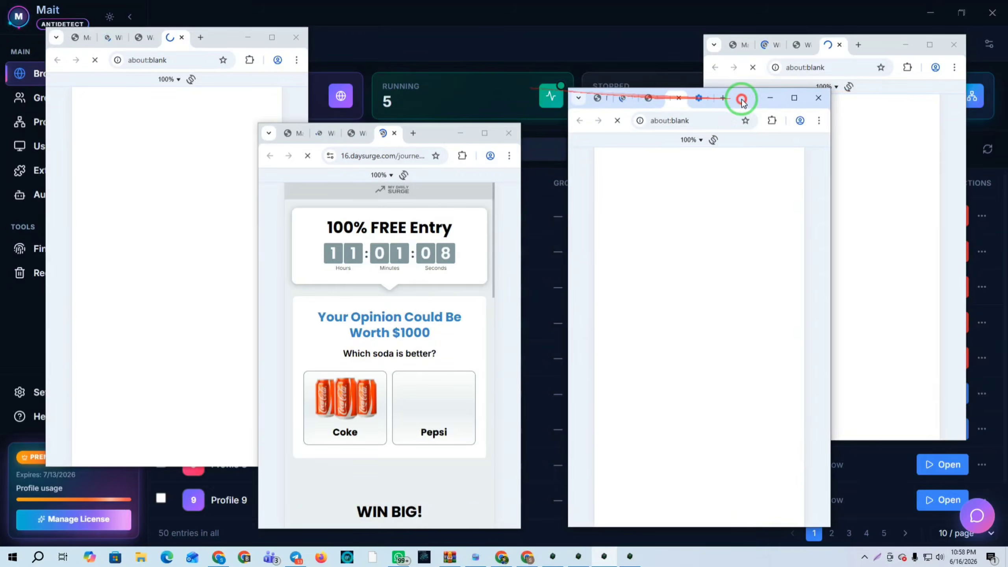
left_click(397, 400)
scroll(397, 400, "down", 1)
left_click(441, 361)
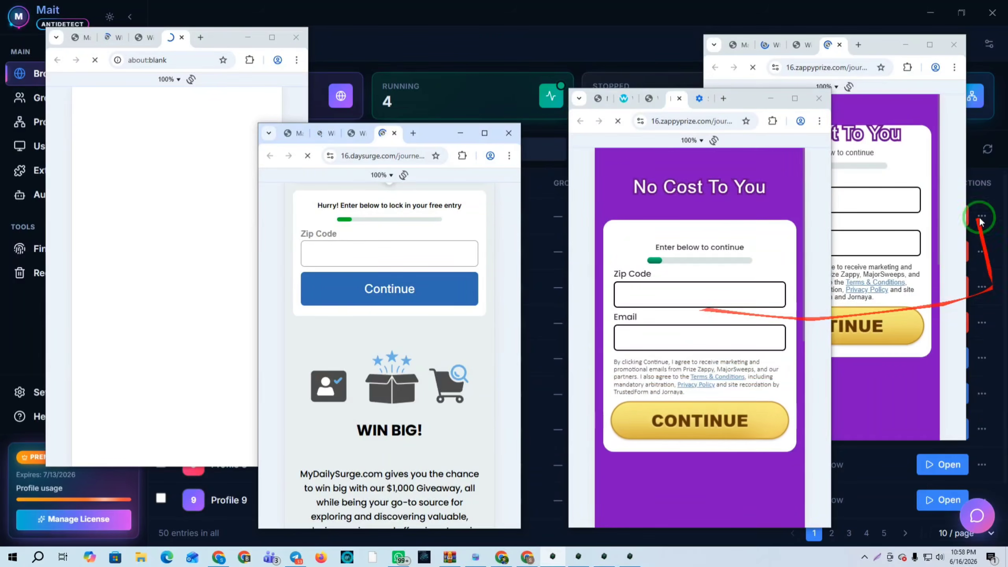
left_click_drag(882, 45, 903, 97)
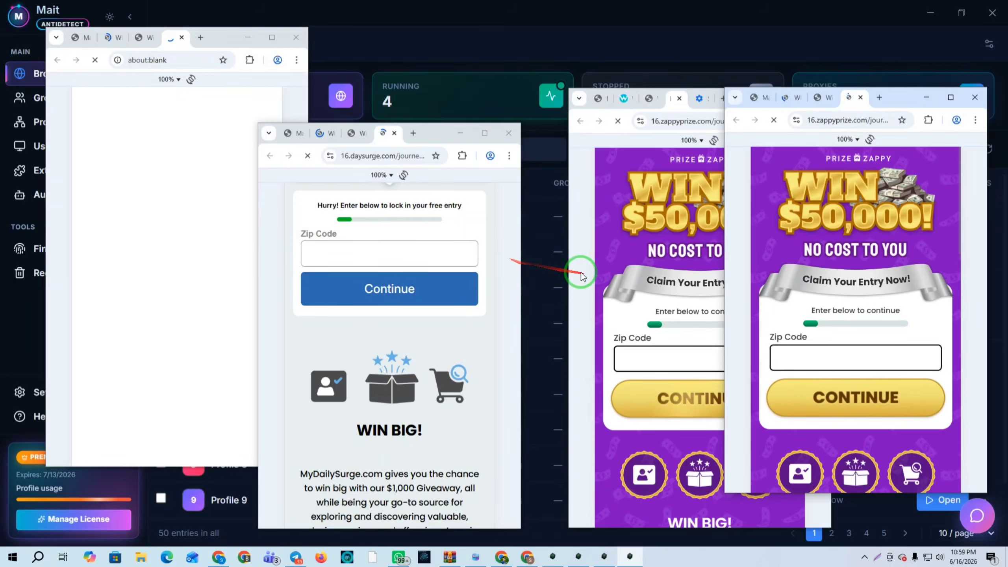
Read the profile's location ZIP on the popup's whoer.net tab
left_click(221, 558)
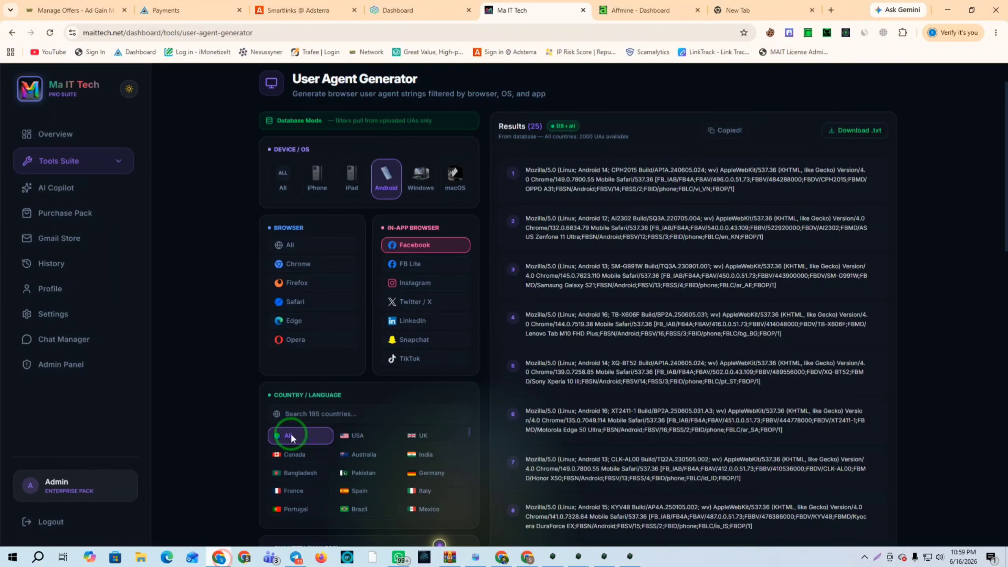
left_click(761, 4)
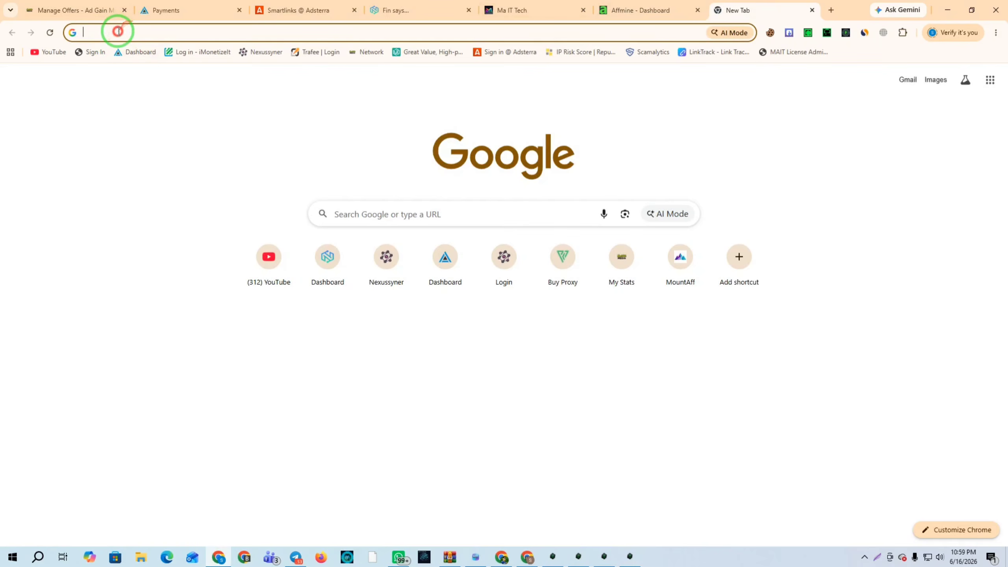
left_click(625, 556)
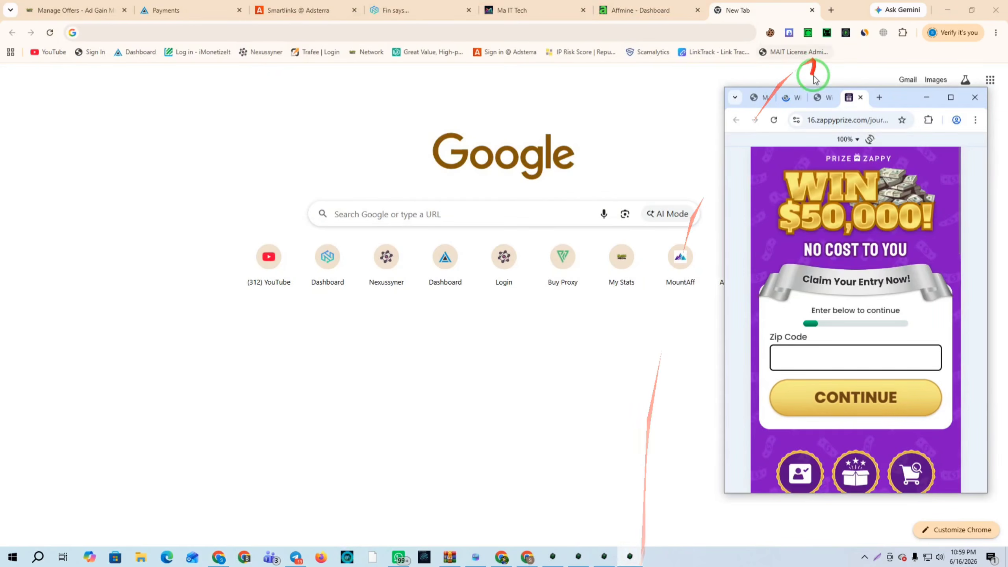
left_click(786, 98)
scroll(853, 433, "down", 10)
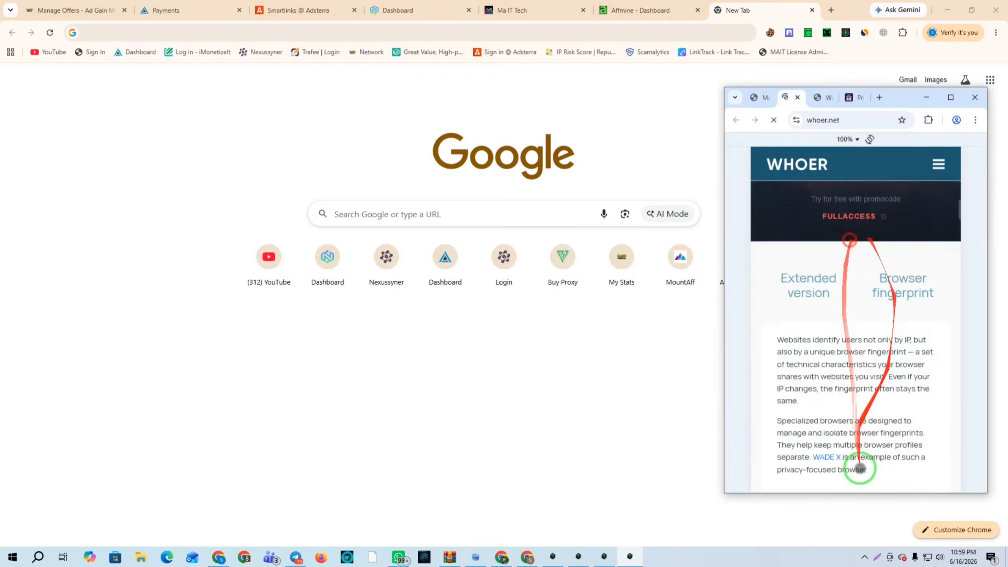
scroll(867, 325, "down", 15)
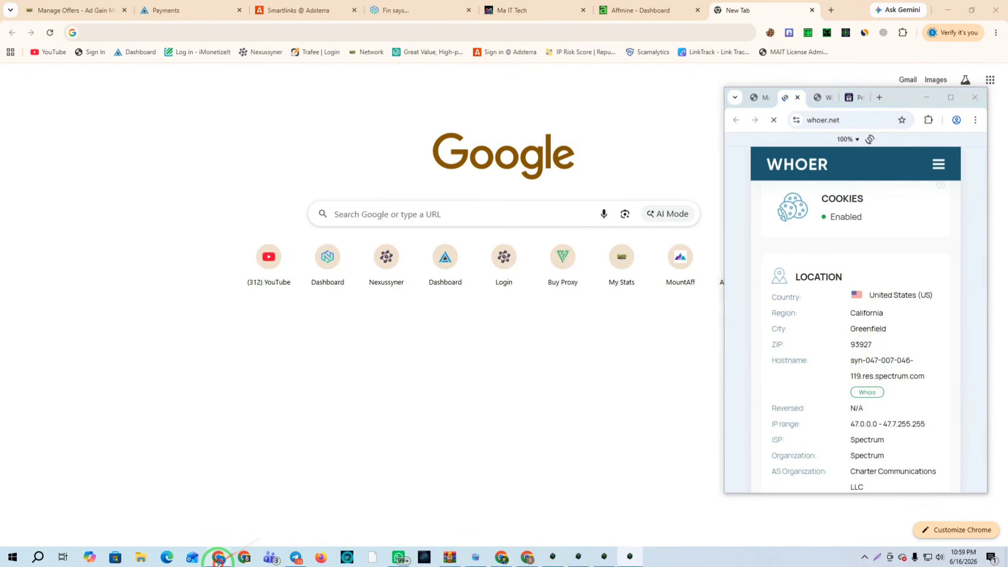
left_click(136, 35)
type("93927")
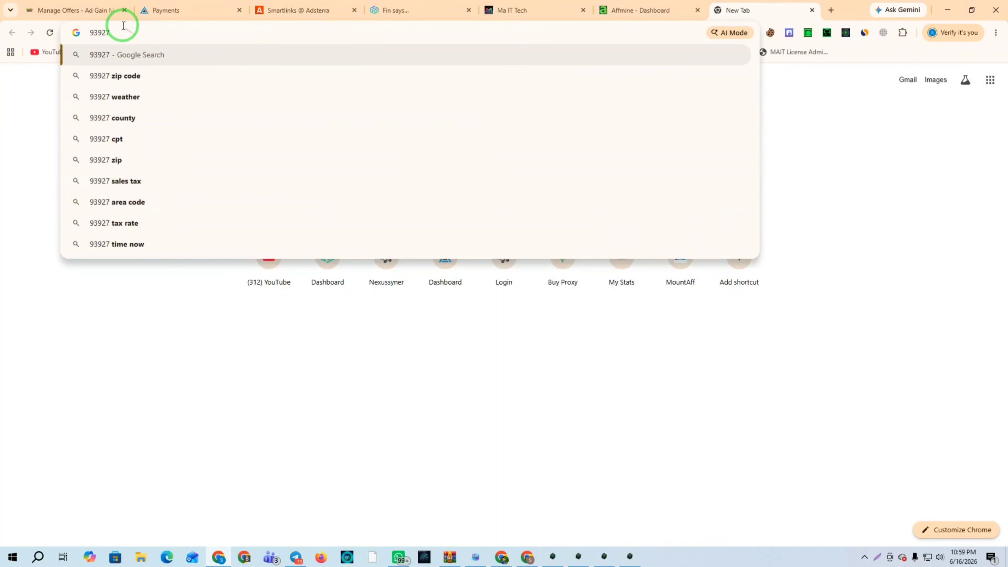
left_click(636, 556)
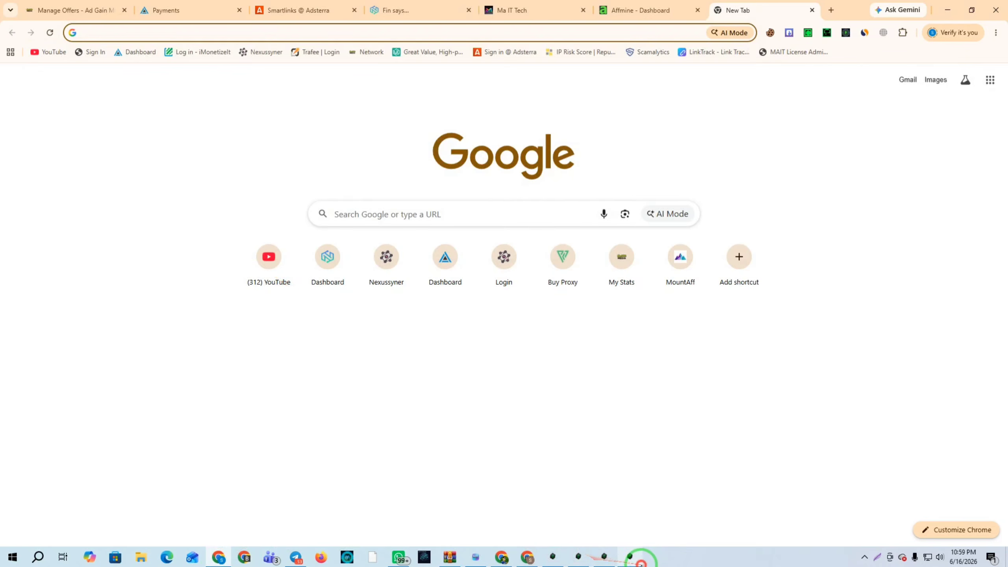
left_click(859, 98)
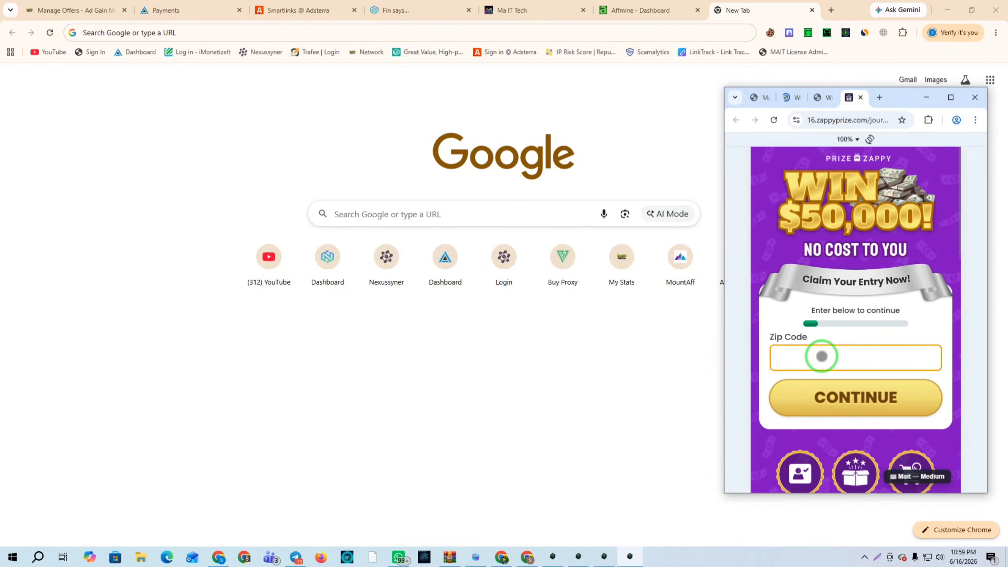
left_click(553, 557)
left_click(578, 557)
left_click(606, 558)
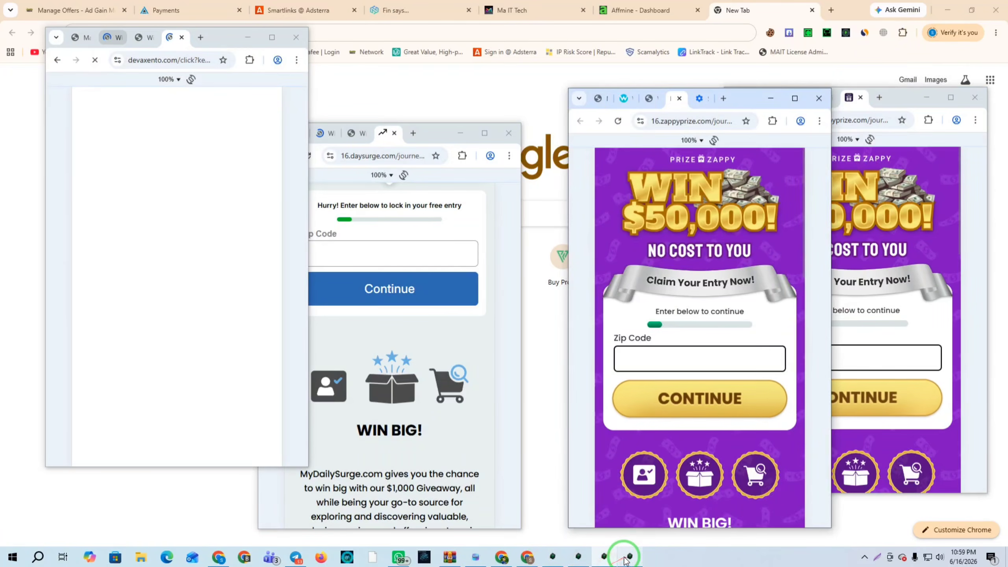
left_click(476, 558)
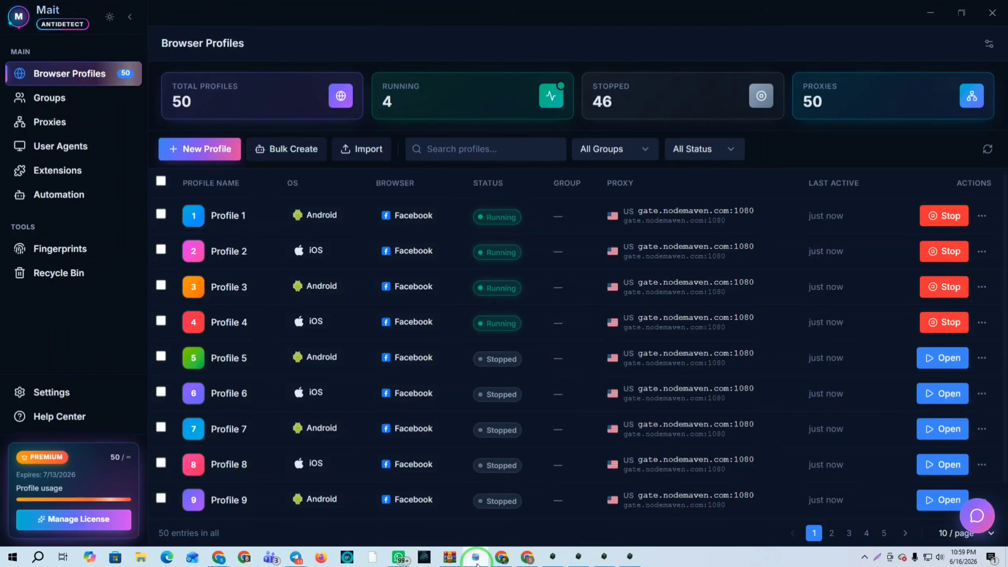
Raise the daysurge, devaxento and both zappyprize offer windows, then switch to the Ma It Tech Telegram channel
left_click(556, 557)
left_click(578, 557)
left_click(605, 557)
left_click(629, 557)
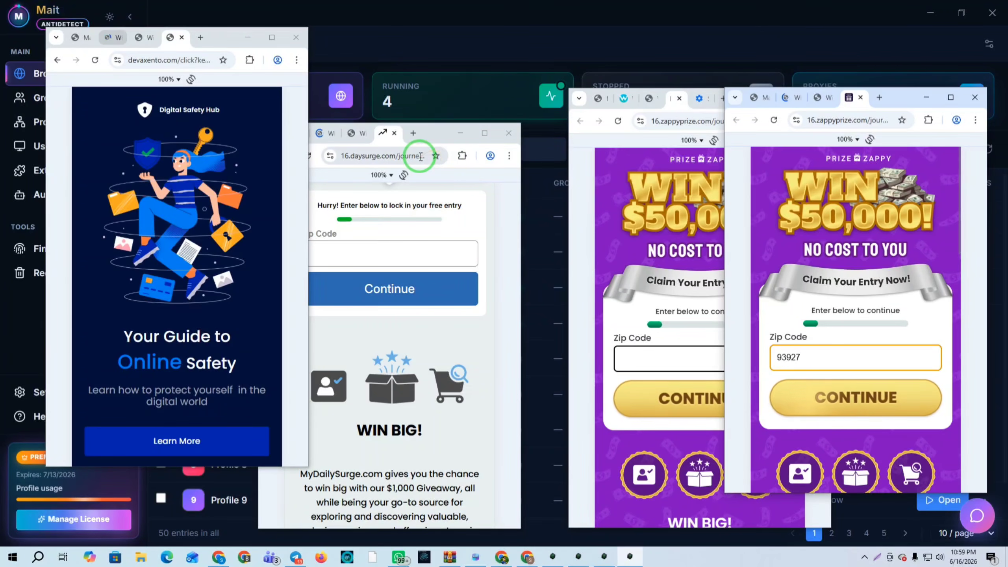
left_click(295, 557)
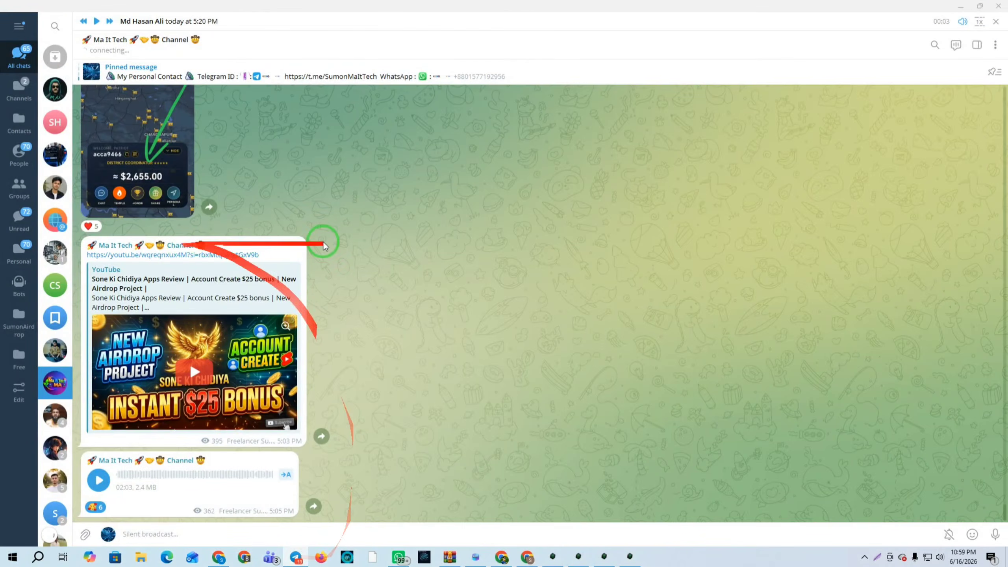